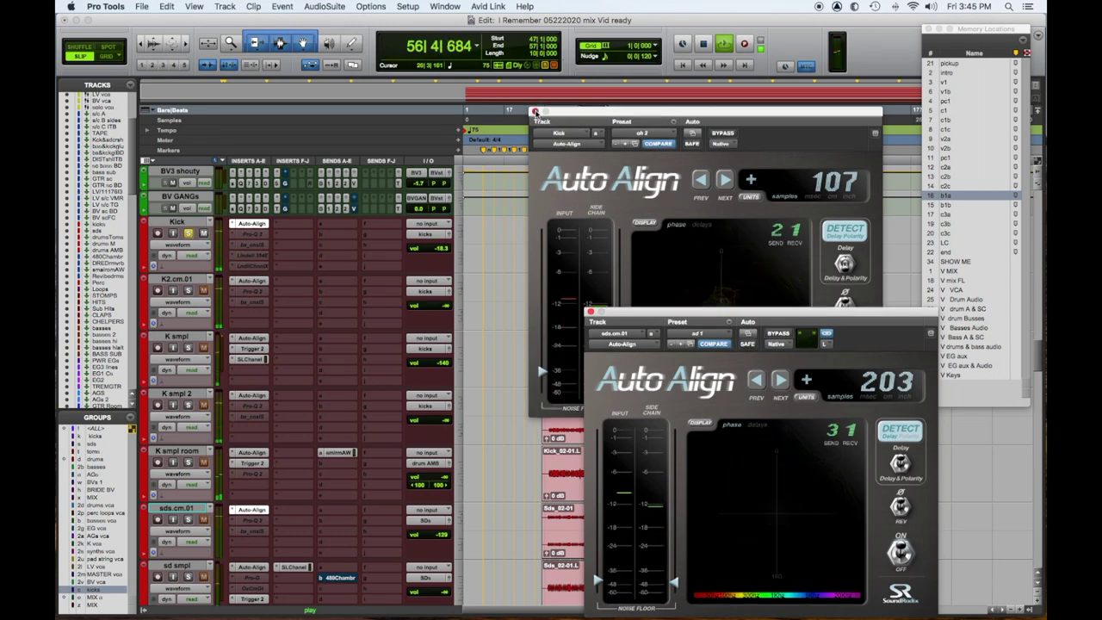
Step: Close the open Auto-Align windows, then open Auto-Align on K2.cm.01 and K smpl and detect each track's delay
{"action": "left_click", "coordinate": [534, 112], "text": "alt"}
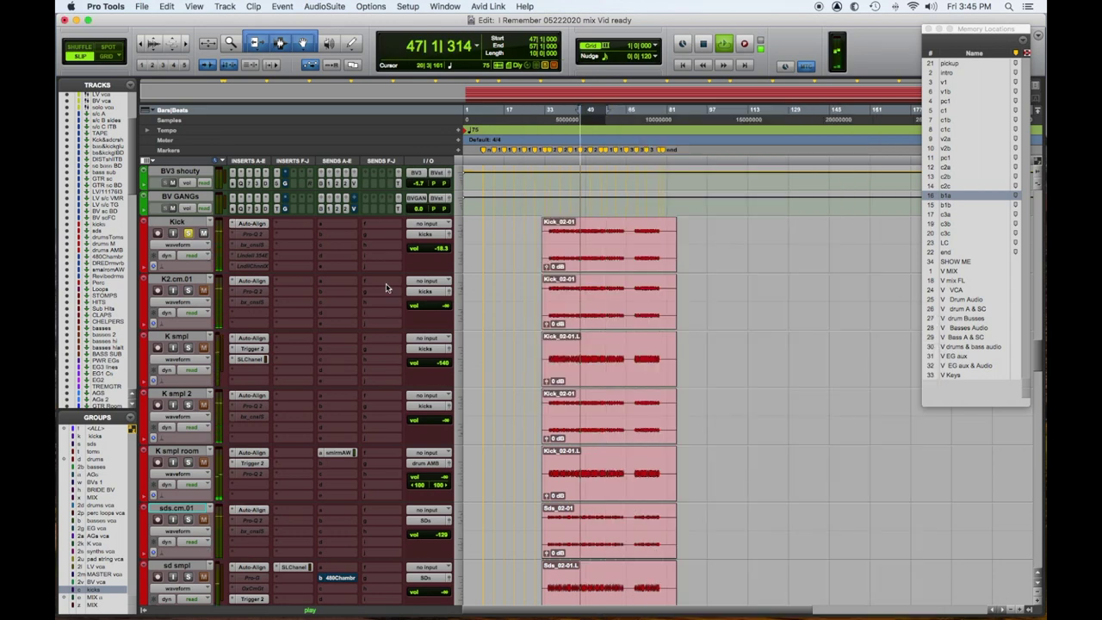
{"action": "left_click", "coordinate": [248, 280]}
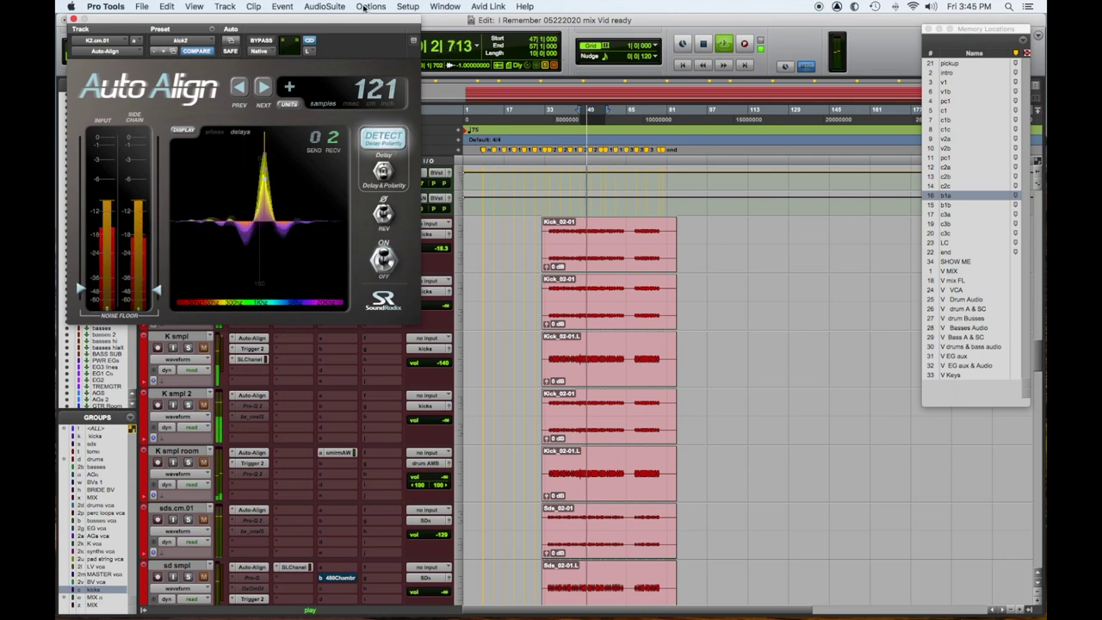
{"action": "left_click_drag", "start_coordinate": [353, 20], "coordinate": [911, 33]}
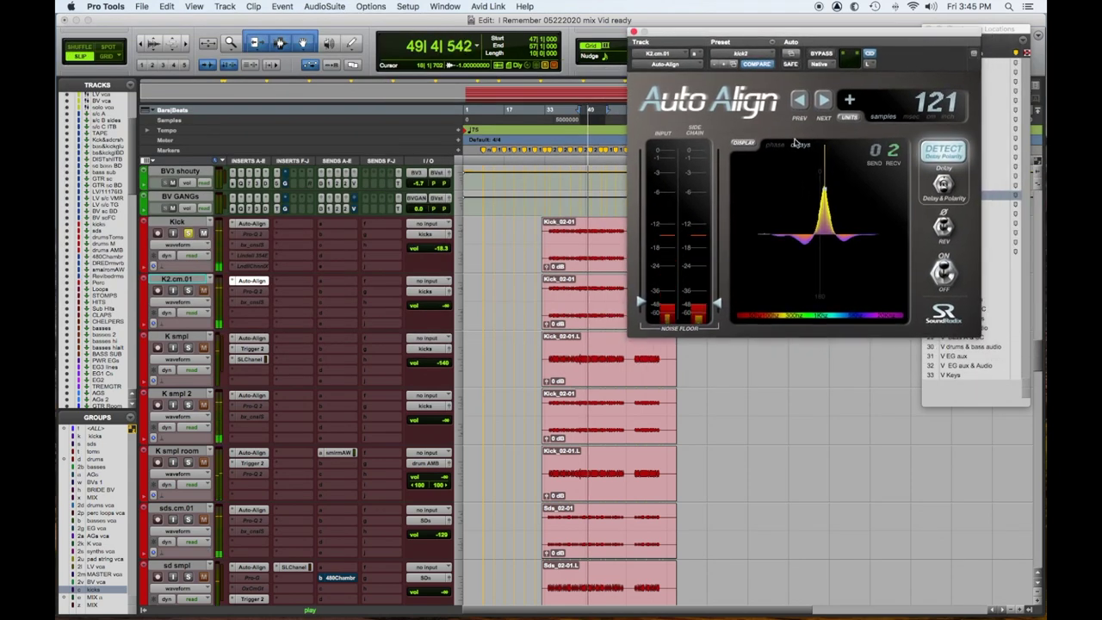
{"action": "left_click", "coordinate": [251, 338]}
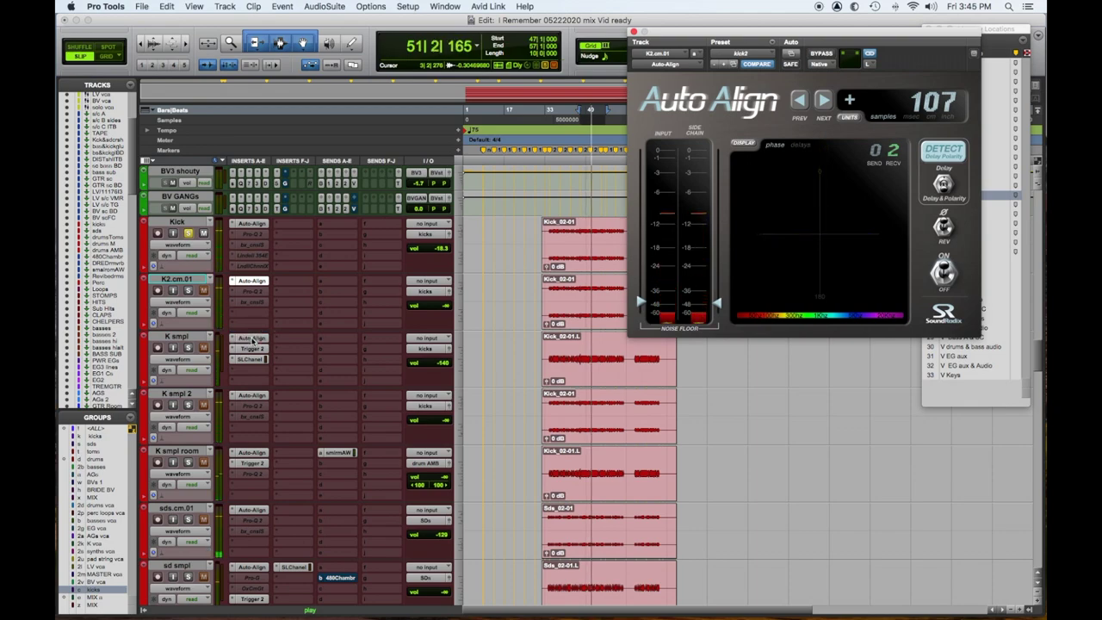
{"action": "left_click", "coordinate": [252, 339], "text": "shift"}
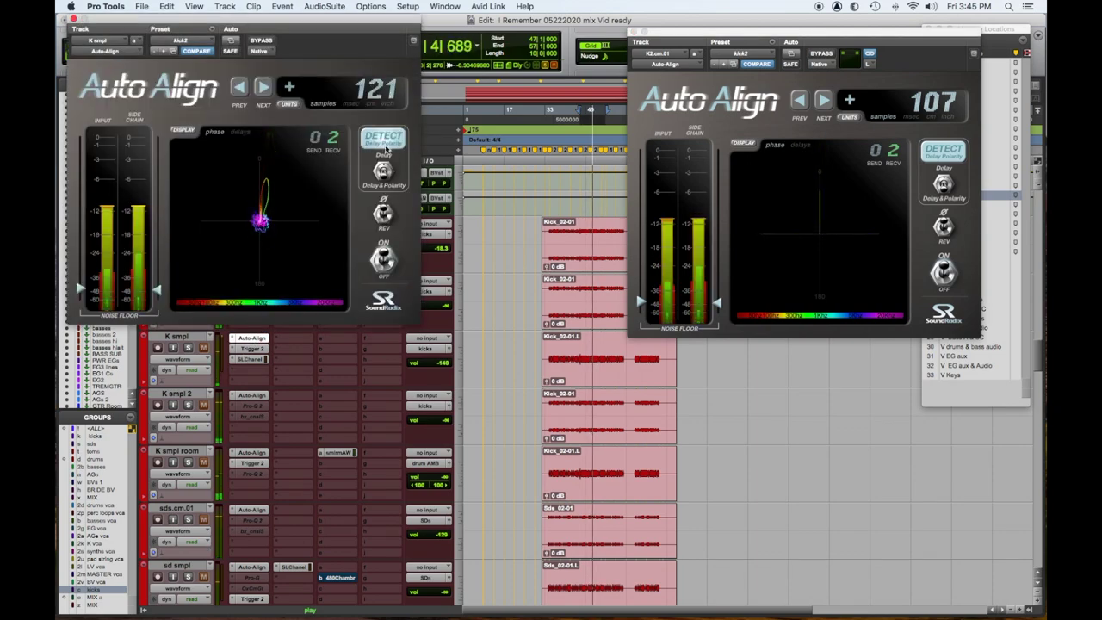
{"action": "left_click_drag", "start_coordinate": [354, 29], "coordinate": [943, 211]}
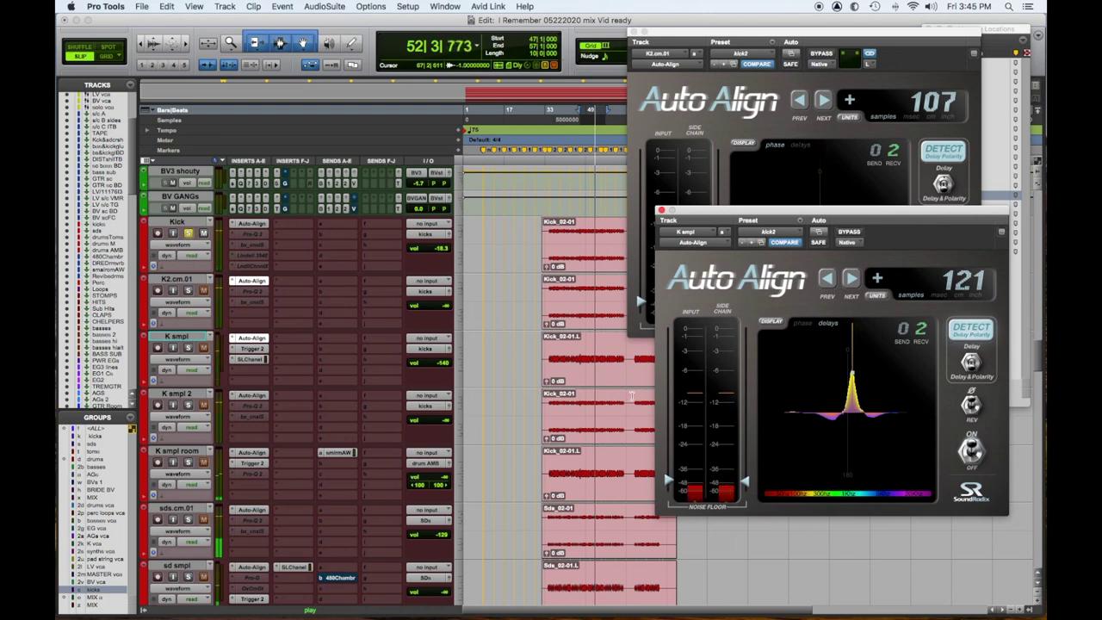
Step: Detect the delay in Auto-Align on K smpl 2 and K smpl room, and close all the kick tracks' plug-in windows
{"action": "left_click", "coordinate": [239, 397], "text": "shift"}
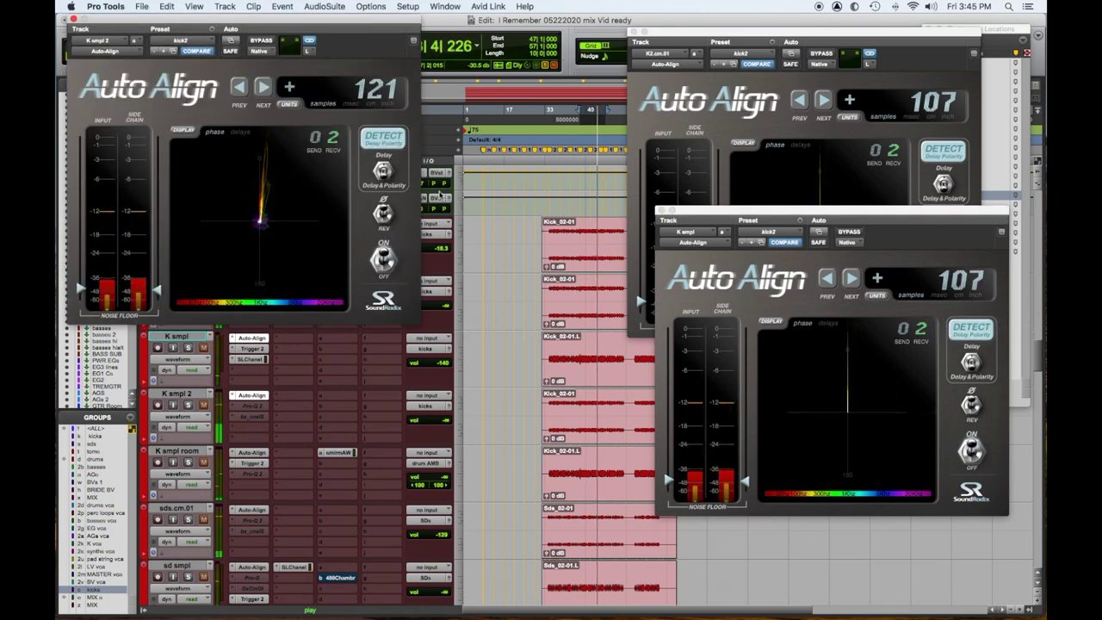
{"action": "left_click_drag", "start_coordinate": [332, 20], "coordinate": [885, 256]}
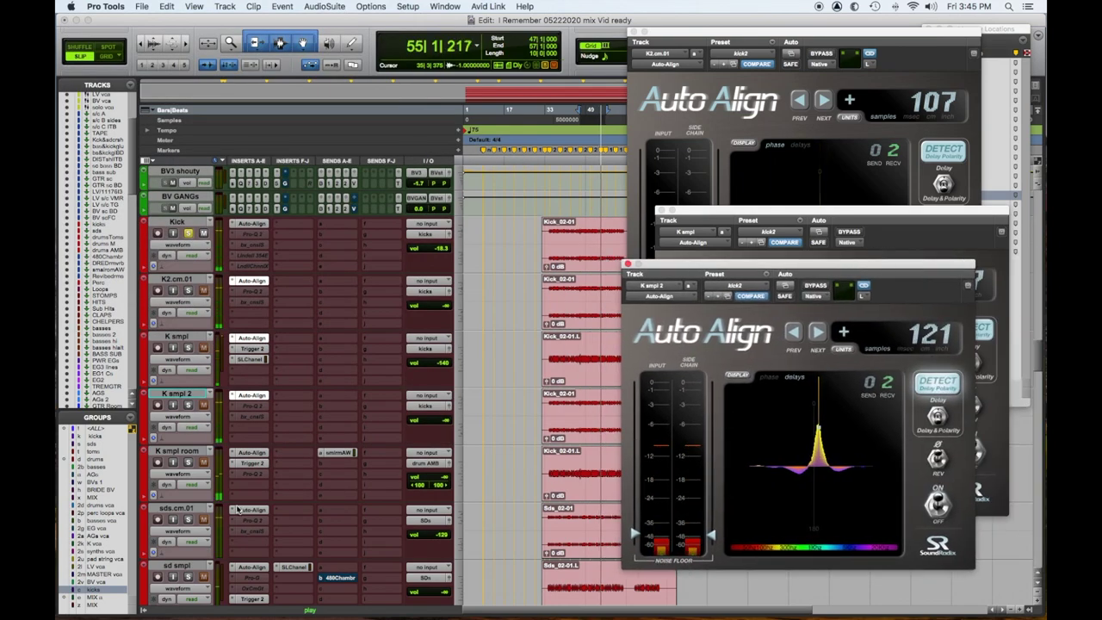
{"action": "left_click", "coordinate": [251, 452]}
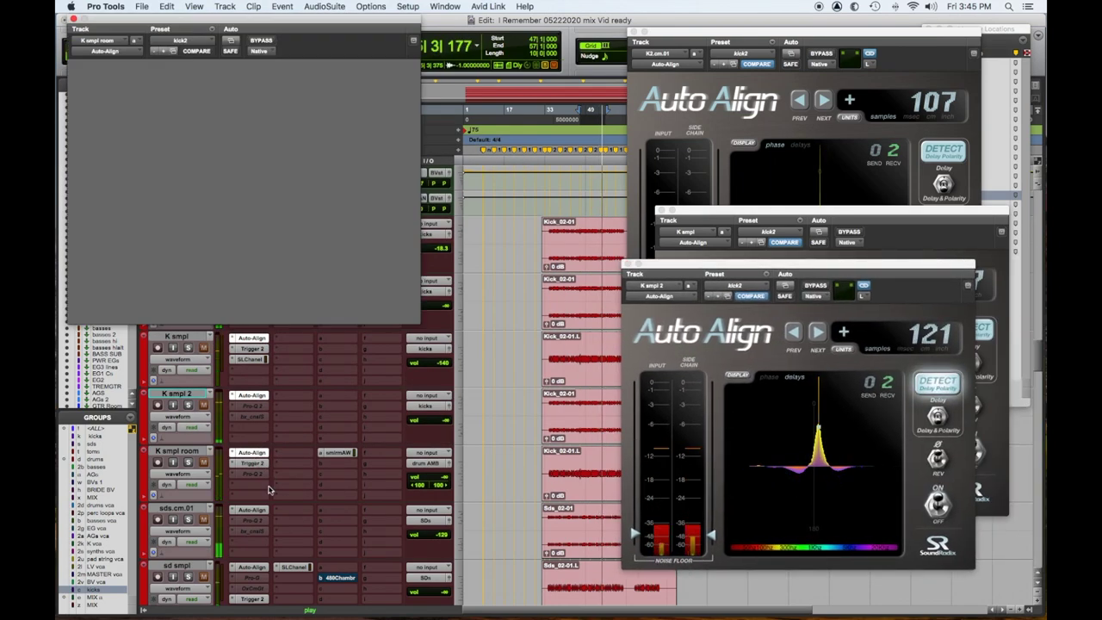
{"action": "left_click_drag", "start_coordinate": [317, 32], "coordinate": [868, 302]}
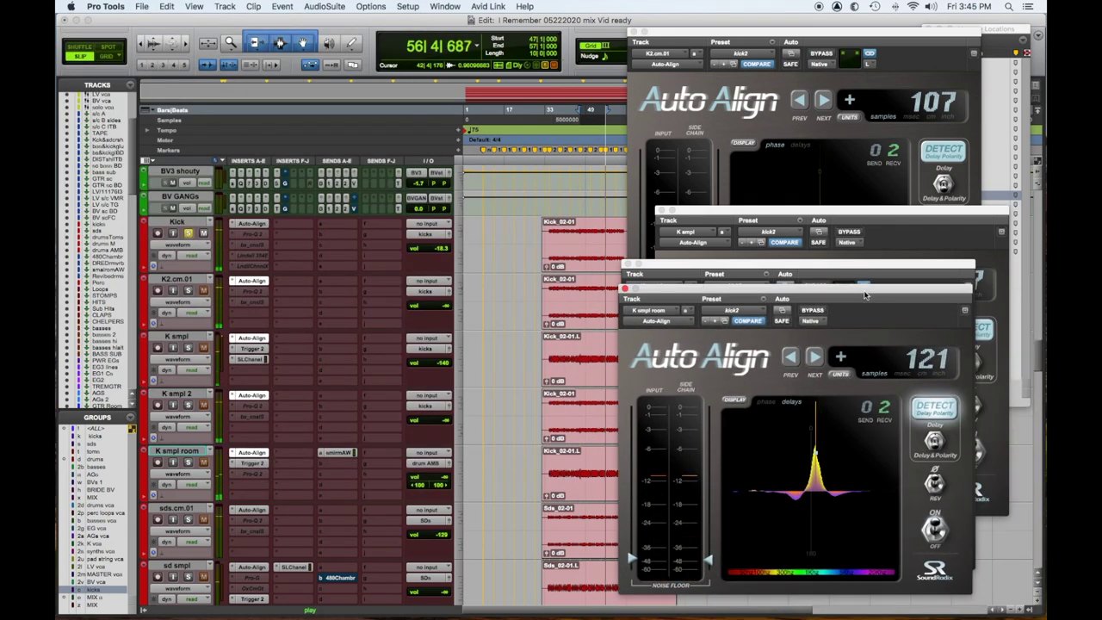
{"action": "left_click_drag", "start_coordinate": [847, 285], "coordinate": [879, 333]}
{"action": "left_click", "coordinate": [626, 264]}
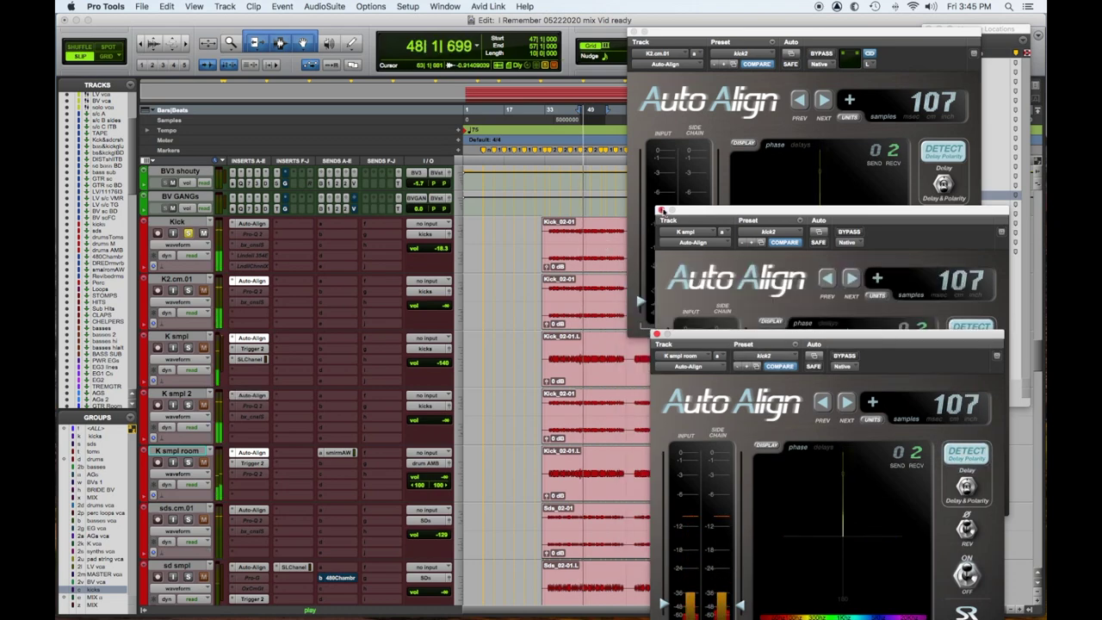
{"action": "left_click", "coordinate": [658, 212]}
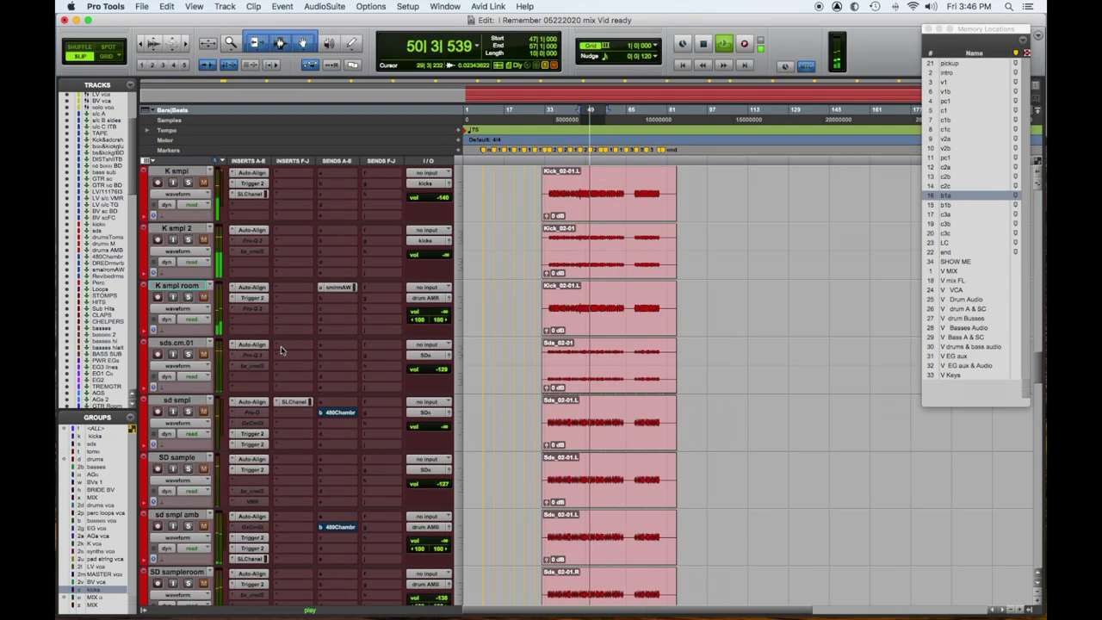
Step: Check Auto-Align on sds.cm.01 and close it, then detect the delay on sd smpl and SD sample
{"action": "left_click", "coordinate": [256, 348]}
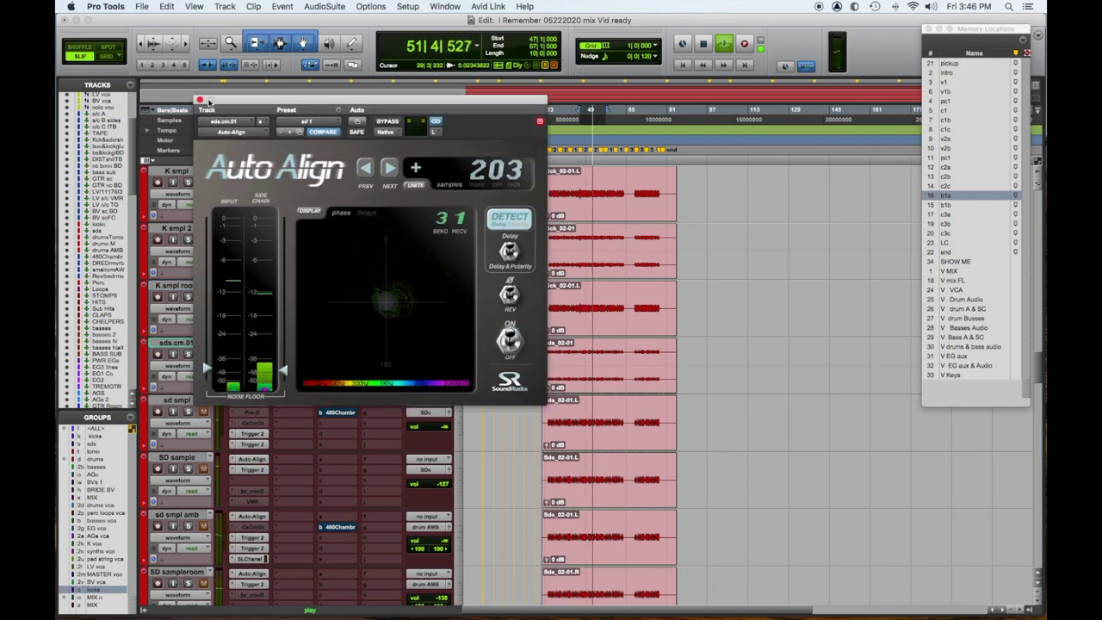
{"action": "left_click", "coordinate": [199, 100]}
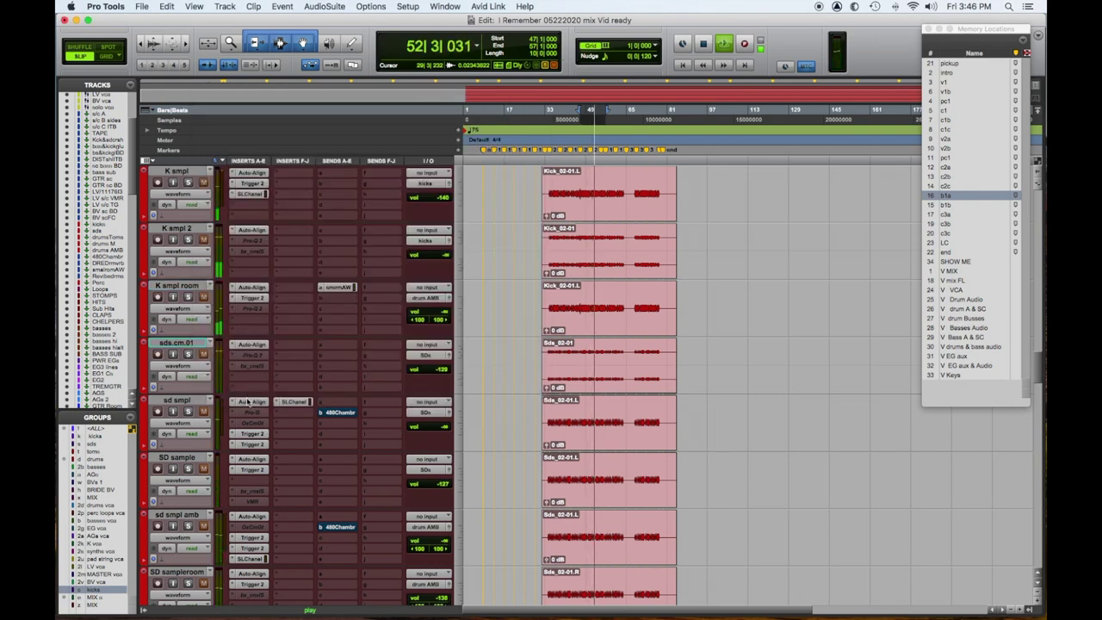
{"action": "left_click", "coordinate": [248, 402]}
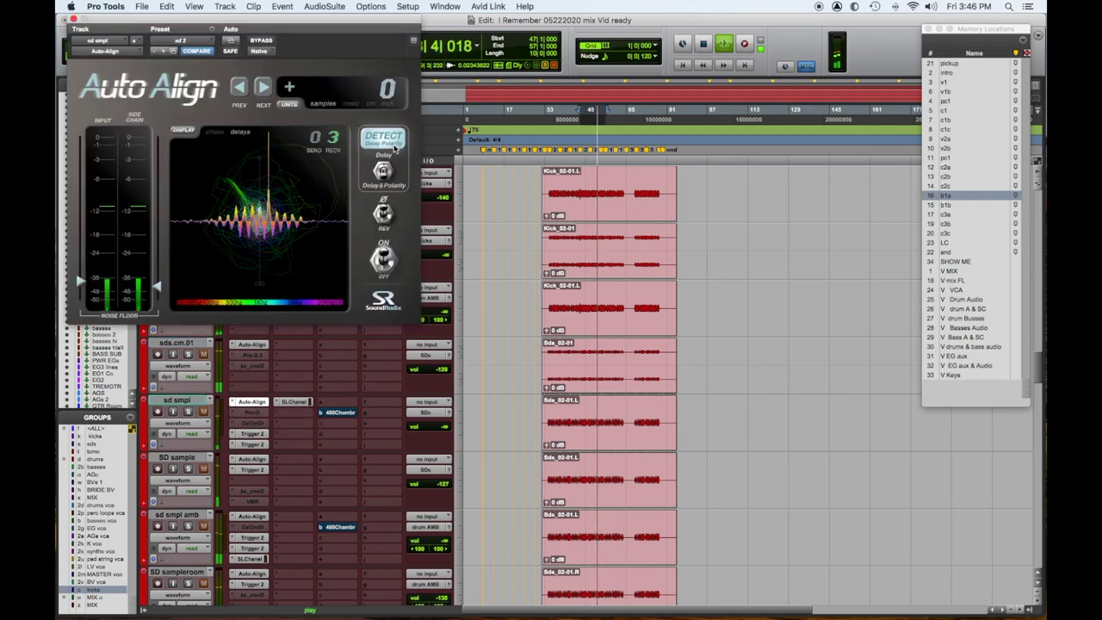
{"action": "left_click_drag", "start_coordinate": [333, 27], "coordinate": [749, 8]}
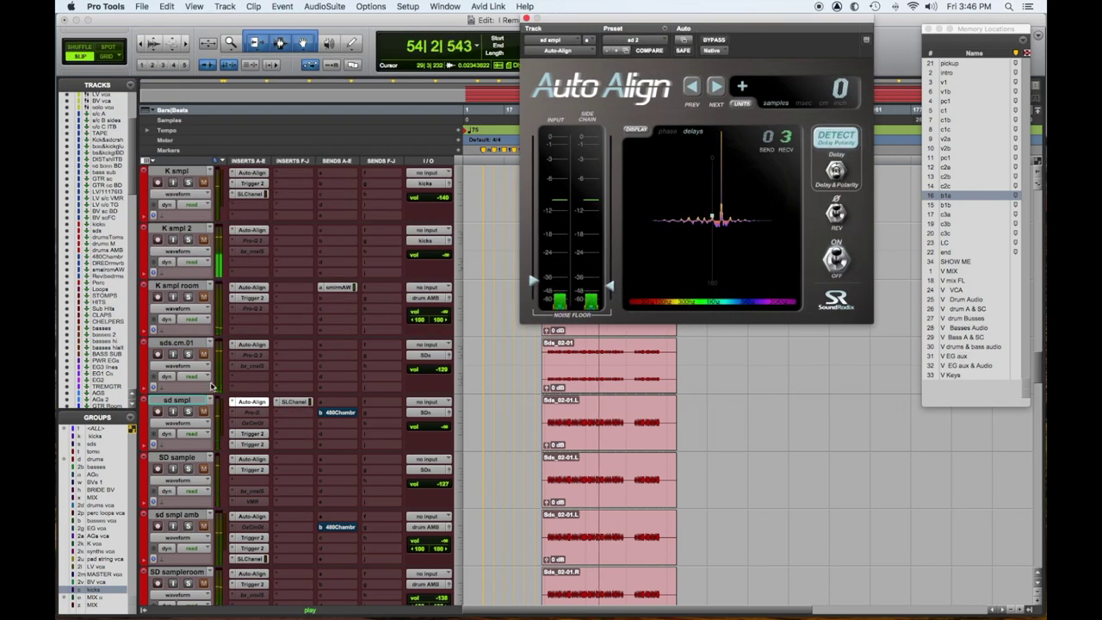
{"action": "left_click", "coordinate": [246, 462]}
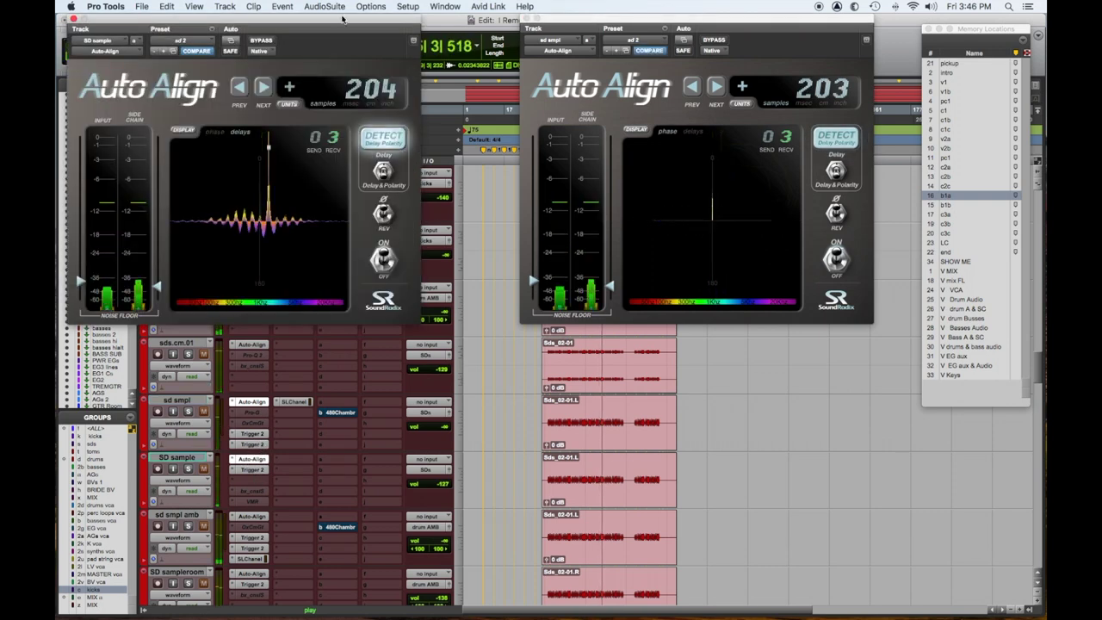
{"action": "left_click_drag", "start_coordinate": [345, 18], "coordinate": [797, 129]}
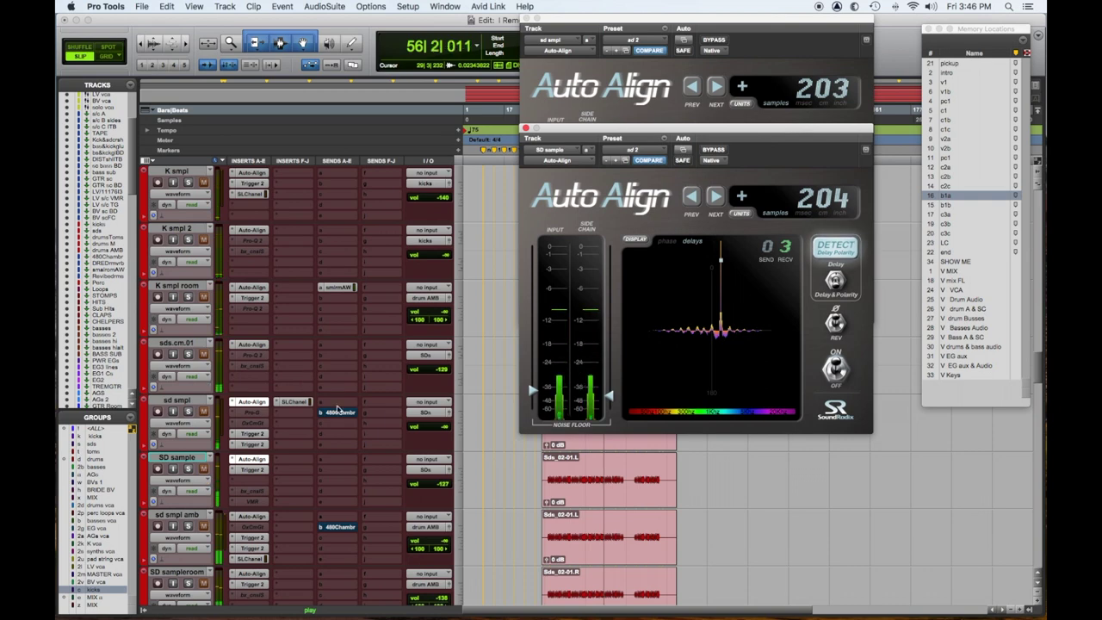
Step: Open Auto-Align on sd smpl amb and SD sampleroom and detect each track's delay, arranging the windows in a cascade
{"action": "left_click", "coordinate": [249, 516]}
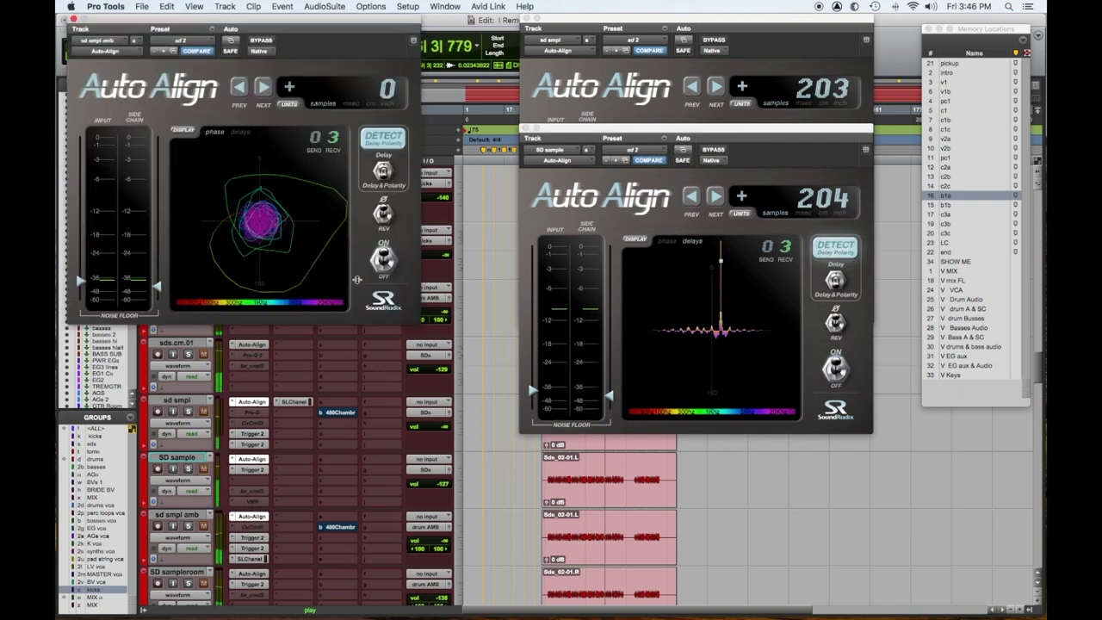
{"action": "left_click_drag", "start_coordinate": [344, 19], "coordinate": [820, 228]}
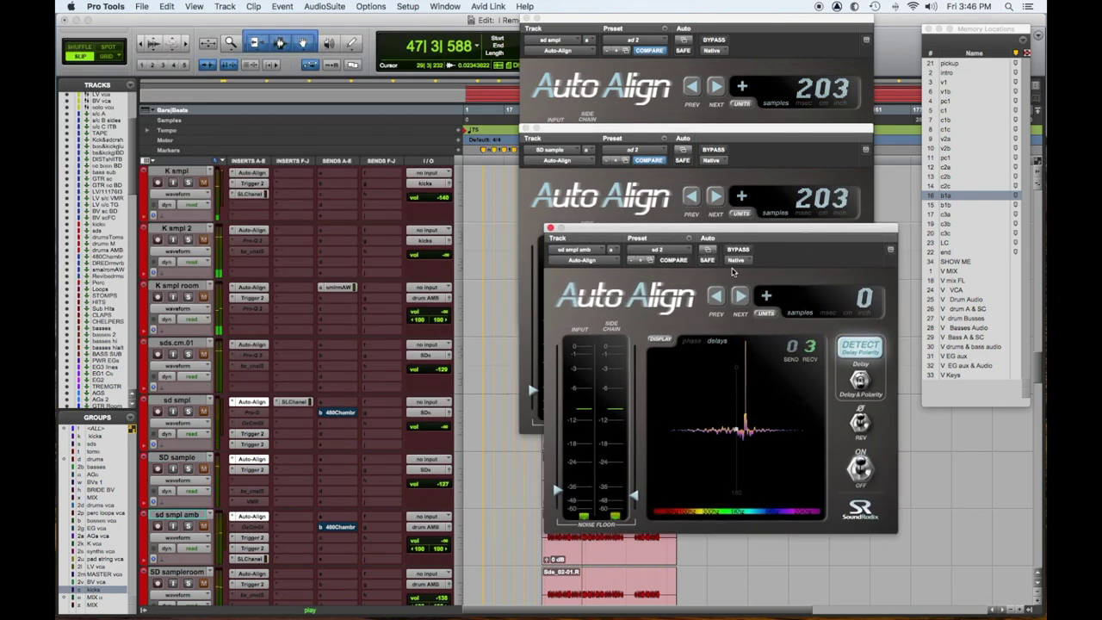
{"action": "left_click", "coordinate": [256, 575]}
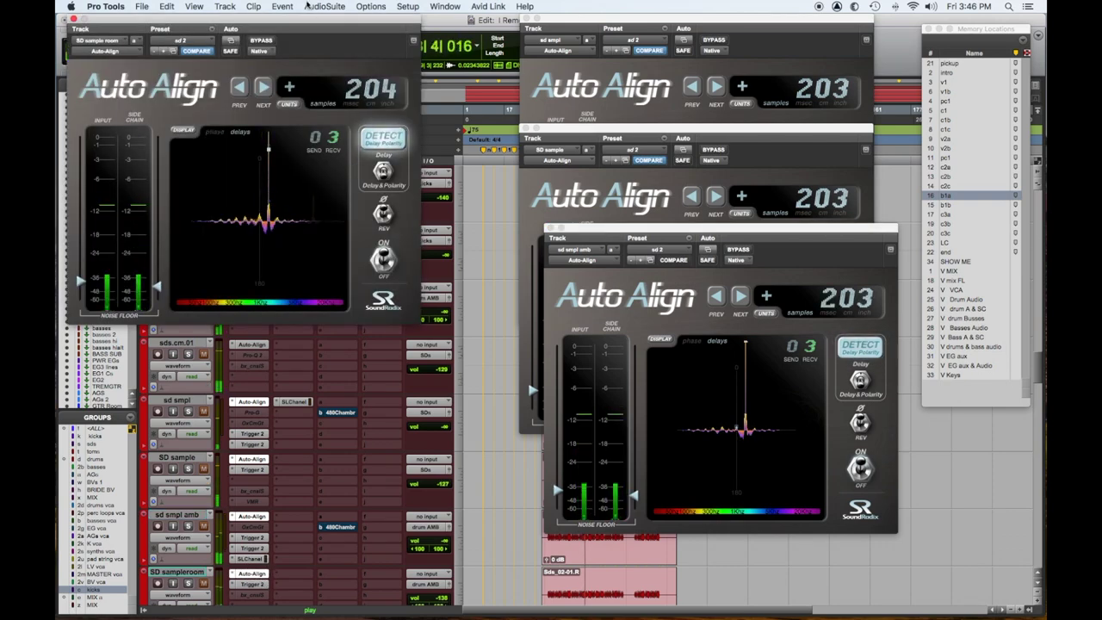
{"action": "left_click_drag", "start_coordinate": [293, 18], "coordinate": [791, 300]}
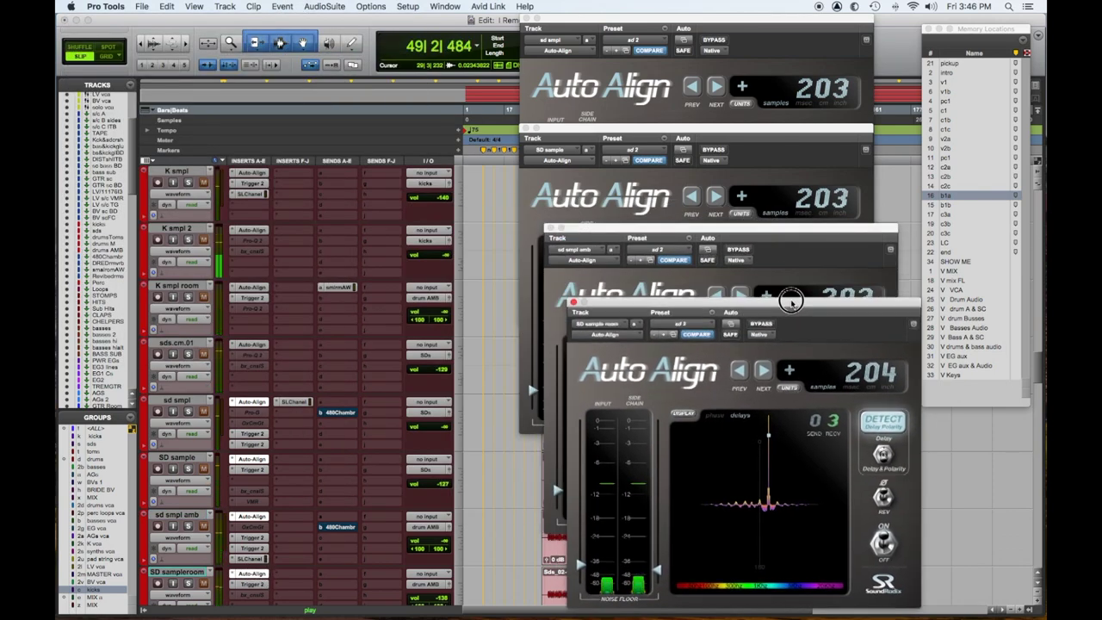
Step: Close the snare tracks' Auto-Align windows, then open the first insert on rooms.cm.01 and move its window off the track list
{"action": "scroll", "coordinate": [317, 250], "scroll_direction": "down", "scroll_amount": 5}
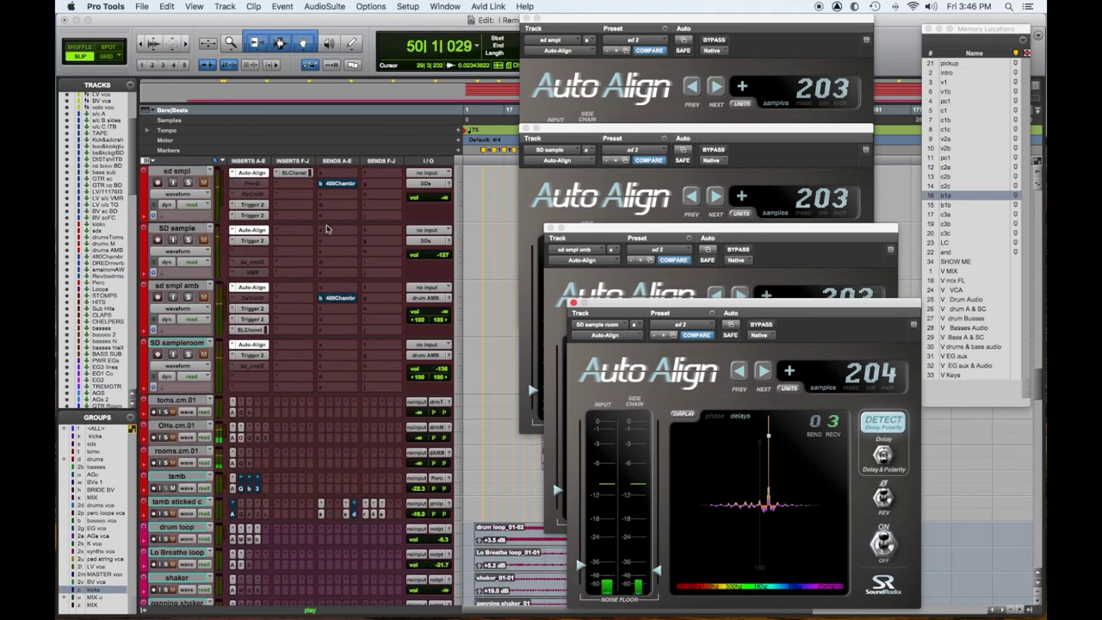
{"action": "scroll", "coordinate": [431, 382], "scroll_direction": "up", "scroll_amount": 5}
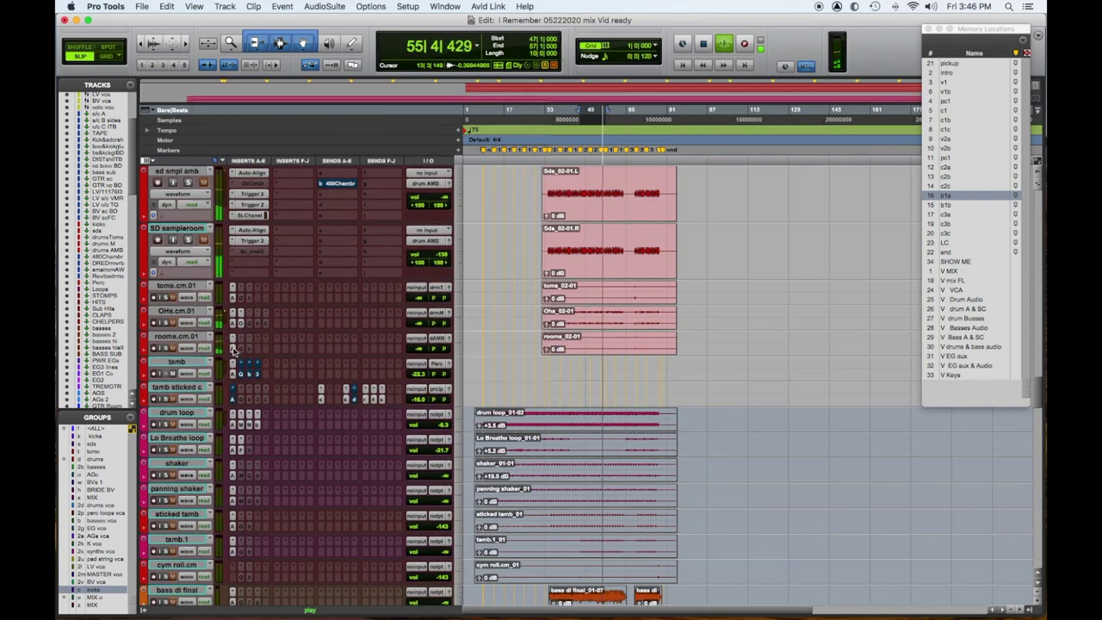
{"action": "left_click", "coordinate": [233, 349]}
{"action": "left_click_drag", "start_coordinate": [463, 99], "coordinate": [868, 66]}
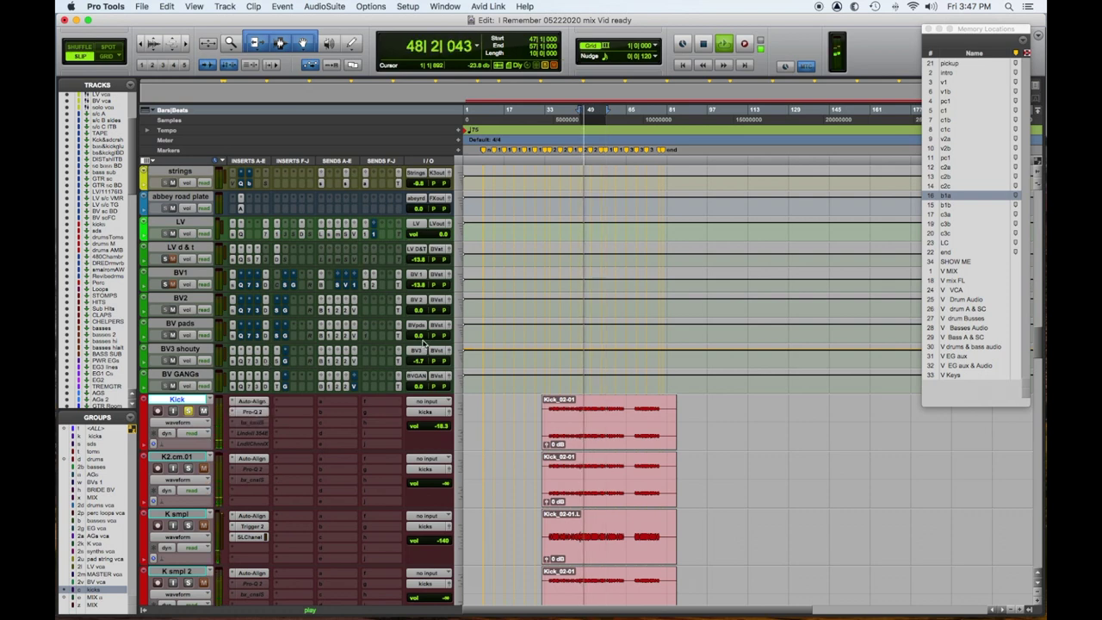
Step: In the Kick track's Pro-Q 2, disable the bell band near 327 Hz and move the low shelf to about 19 Hz, -9.9 dB
{"action": "left_click", "coordinate": [255, 417]}
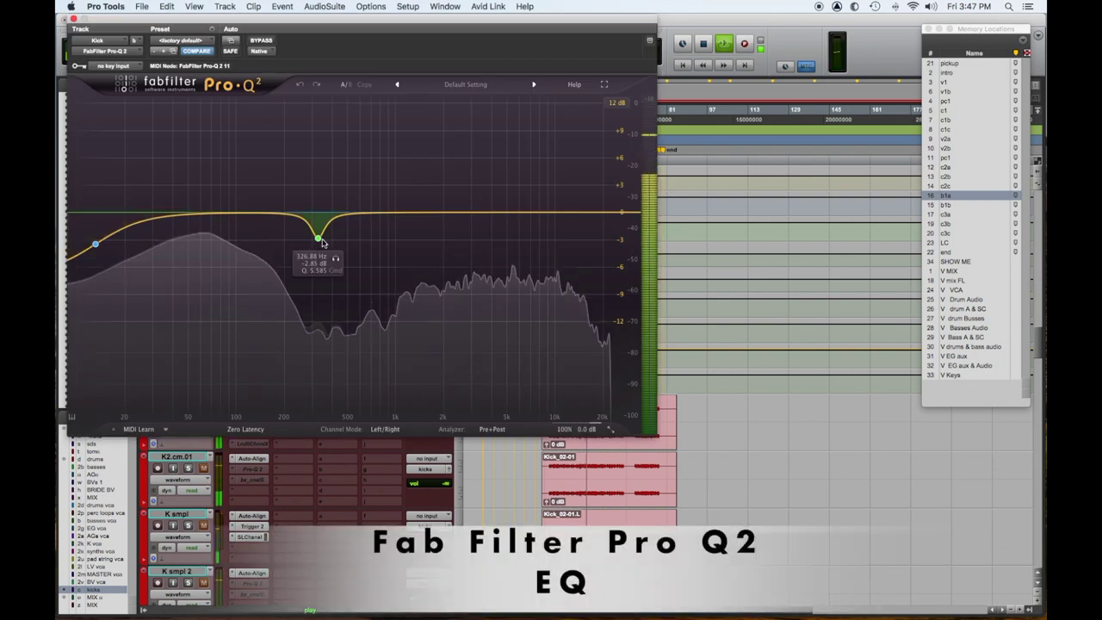
{"action": "right_click", "coordinate": [318, 239]}
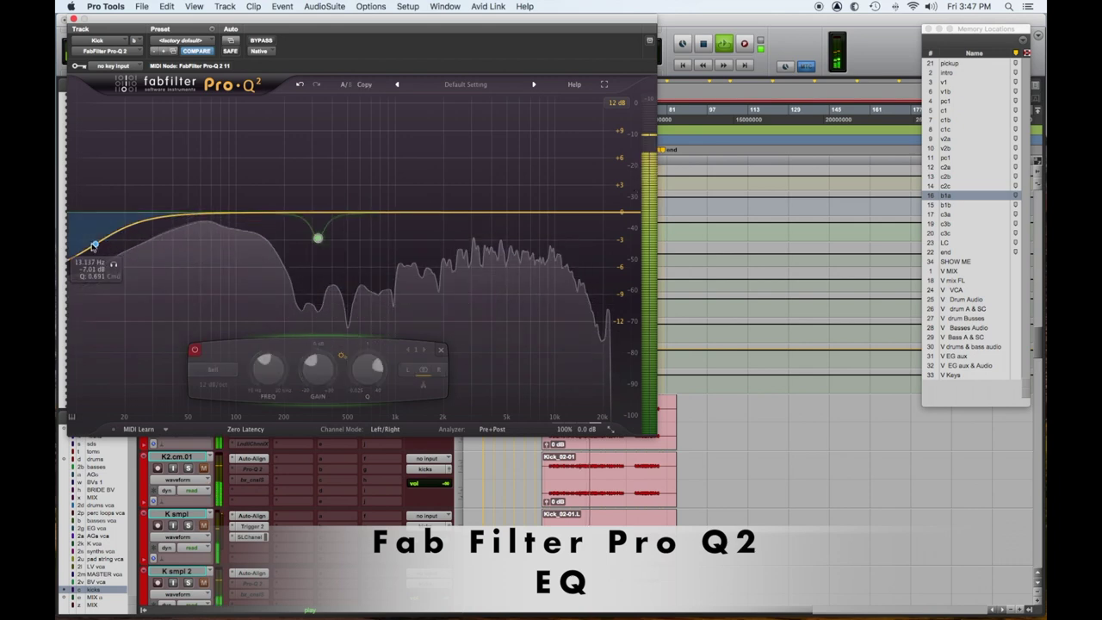
{"action": "left_click_drag", "start_coordinate": [94, 246], "coordinate": [96, 255]}
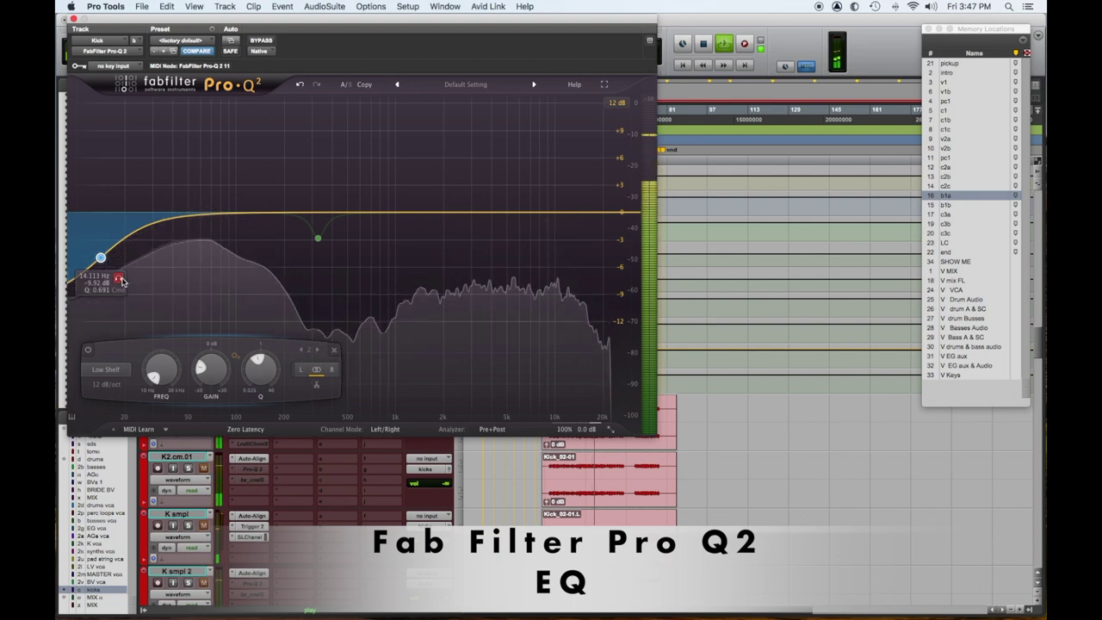
{"action": "left_click_drag", "start_coordinate": [131, 280], "coordinate": [143, 280]}
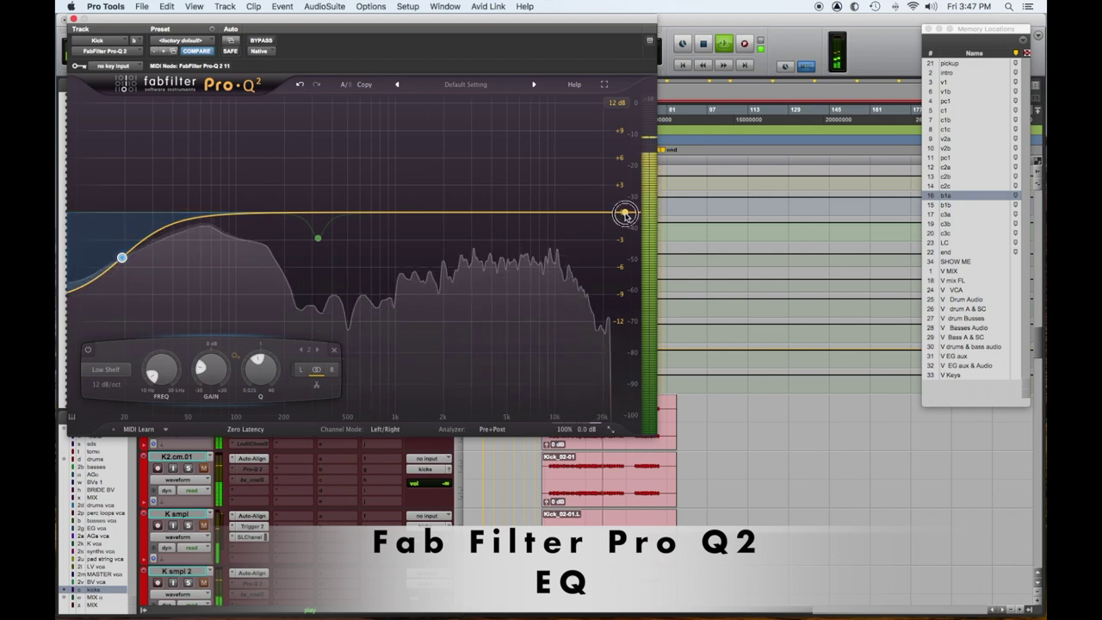
Step: Add a high shelf to the Kick EQ at about 15.5 kHz with -12 dB gain and a 36 dB/oct slope
{"action": "left_click_drag", "start_coordinate": [627, 214], "coordinate": [607, 267]}
{"action": "right_click", "coordinate": [608, 269]}
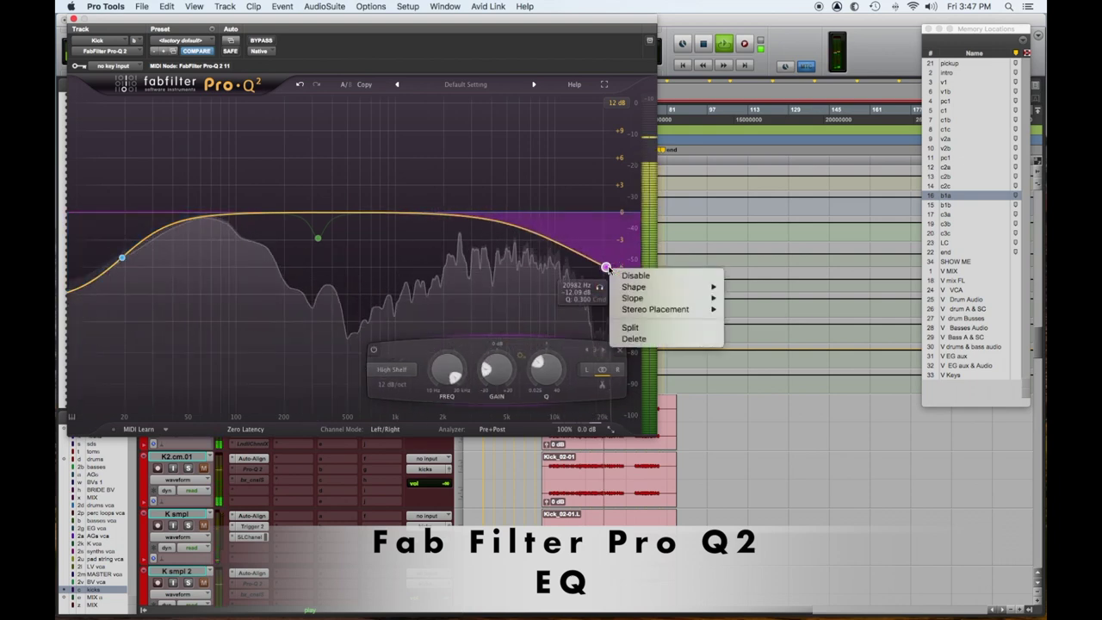
{"action": "mouse_move", "coordinate": [672, 287]}
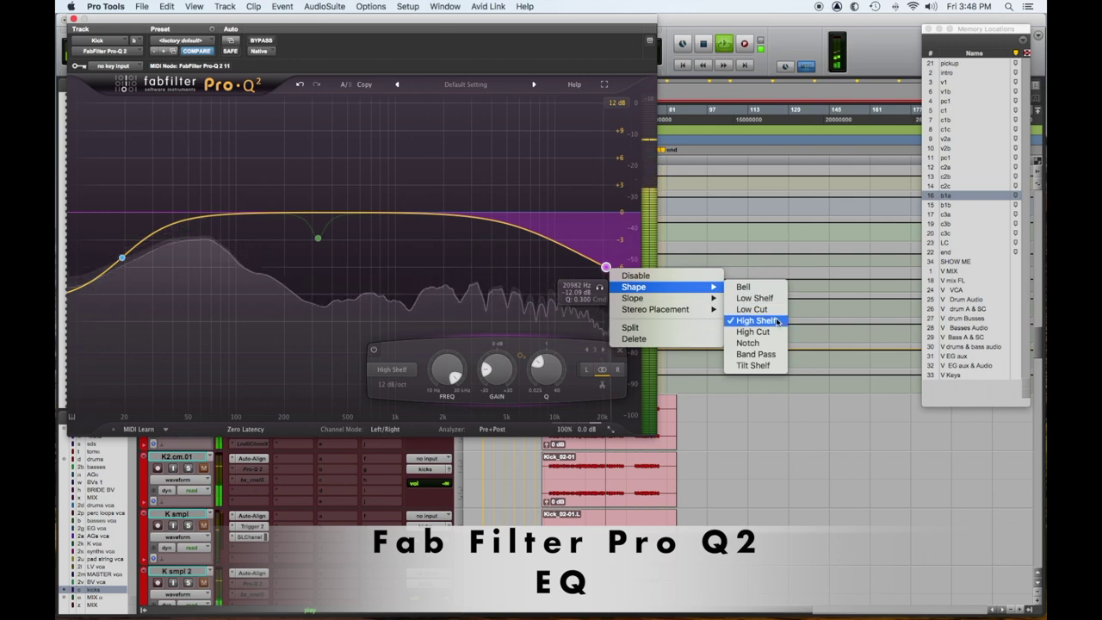
{"action": "left_click", "coordinate": [763, 354]}
{"action": "left_click_drag", "start_coordinate": [607, 267], "coordinate": [580, 284]}
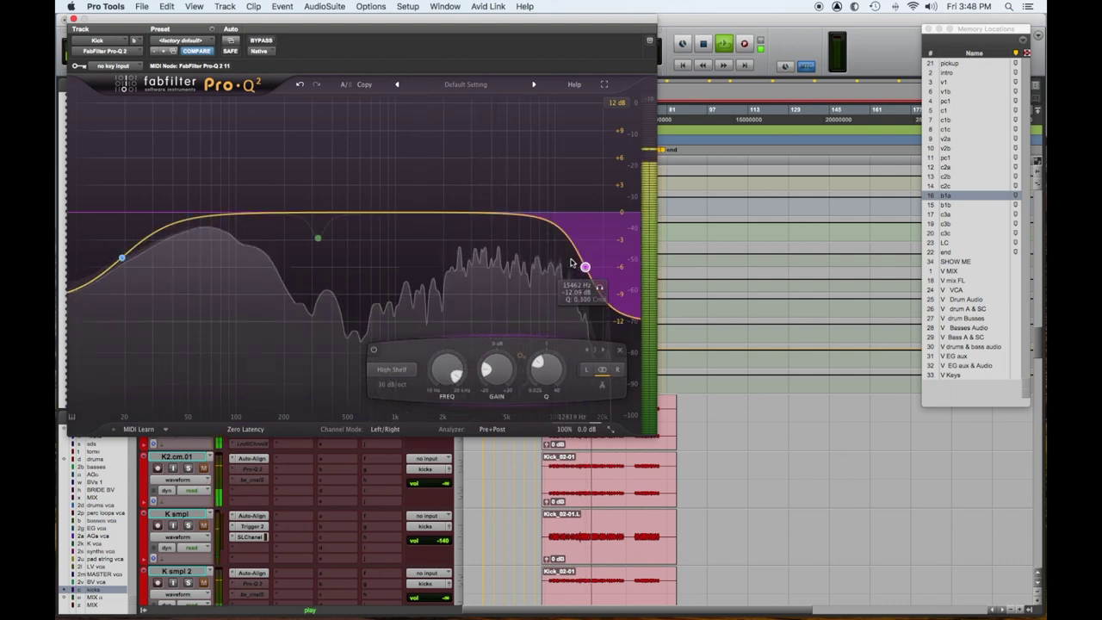
Step: Re-enable the bell band and move it to a boost of about 16 dB near 270 Hz, and deepen the low shelf's cut
{"action": "right_click", "coordinate": [317, 239]}
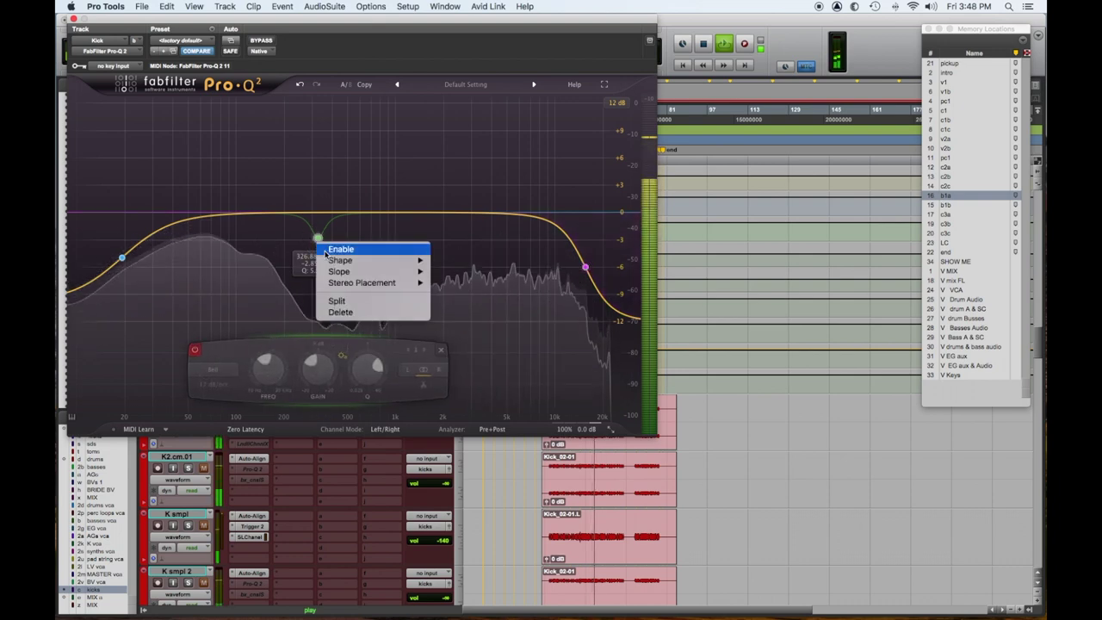
{"action": "left_click", "coordinate": [336, 249]}
{"action": "left_click_drag", "start_coordinate": [317, 239], "coordinate": [305, 155]}
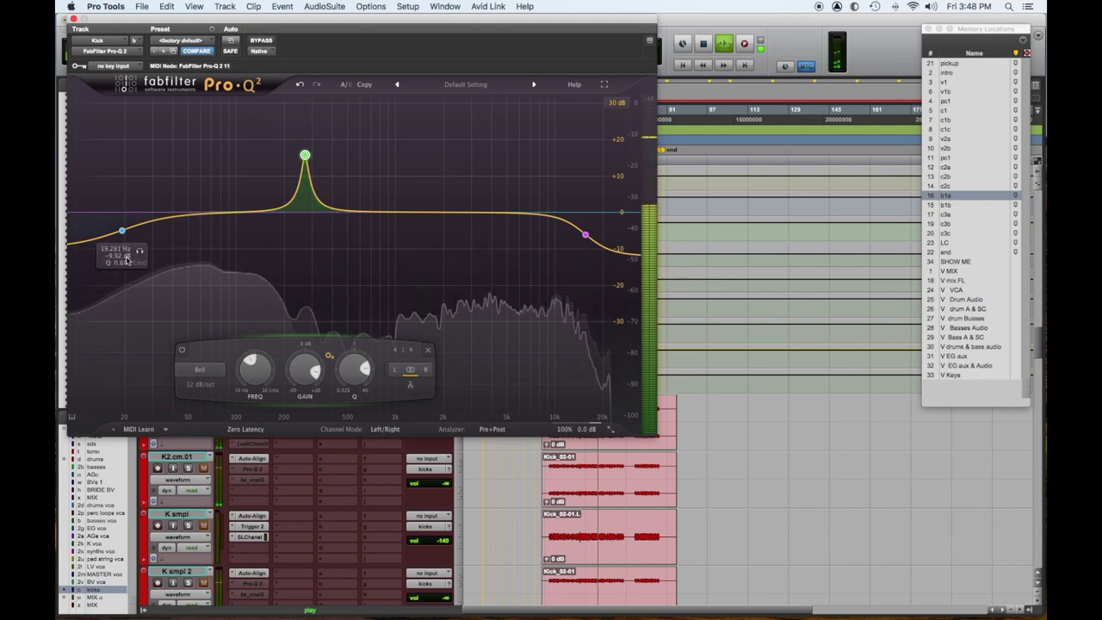
{"action": "left_click_drag", "start_coordinate": [122, 231], "coordinate": [123, 254]}
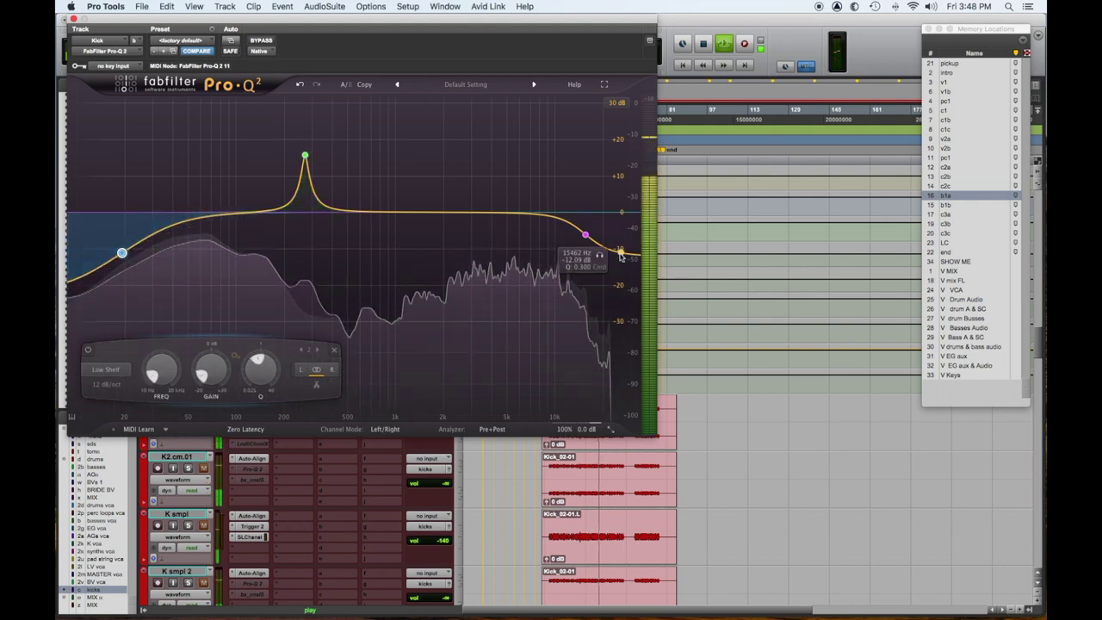
Step: Deepen the Kick EQ's high shelf cut, move its bell band to about 363 Hz and pull that band down to a slight cut
{"action": "left_click_drag", "start_coordinate": [588, 258], "coordinate": [594, 296]}
{"action": "left_click_drag", "start_coordinate": [305, 155], "coordinate": [328, 123]}
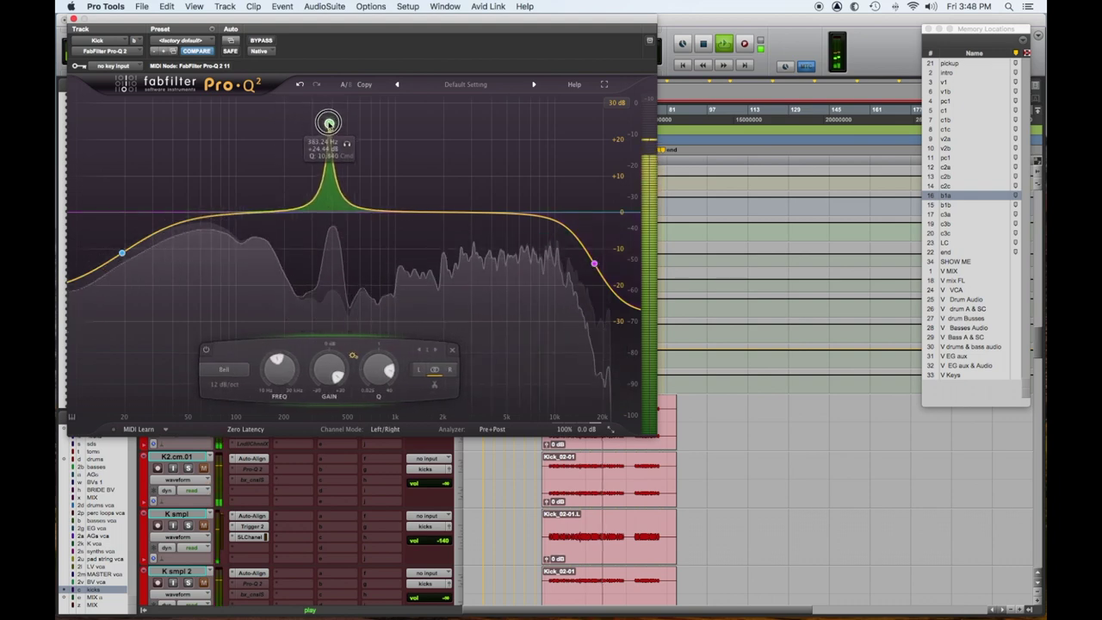
{"action": "left_click_drag", "start_coordinate": [328, 372], "coordinate": [322, 424]}
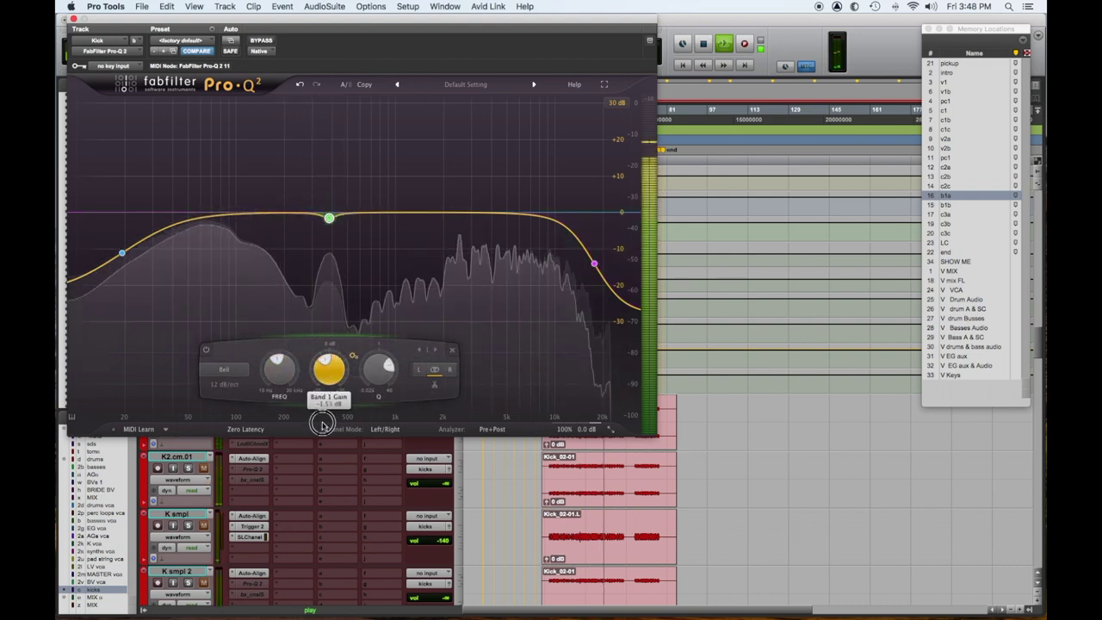
{"action": "left_click", "coordinate": [75, 18]}
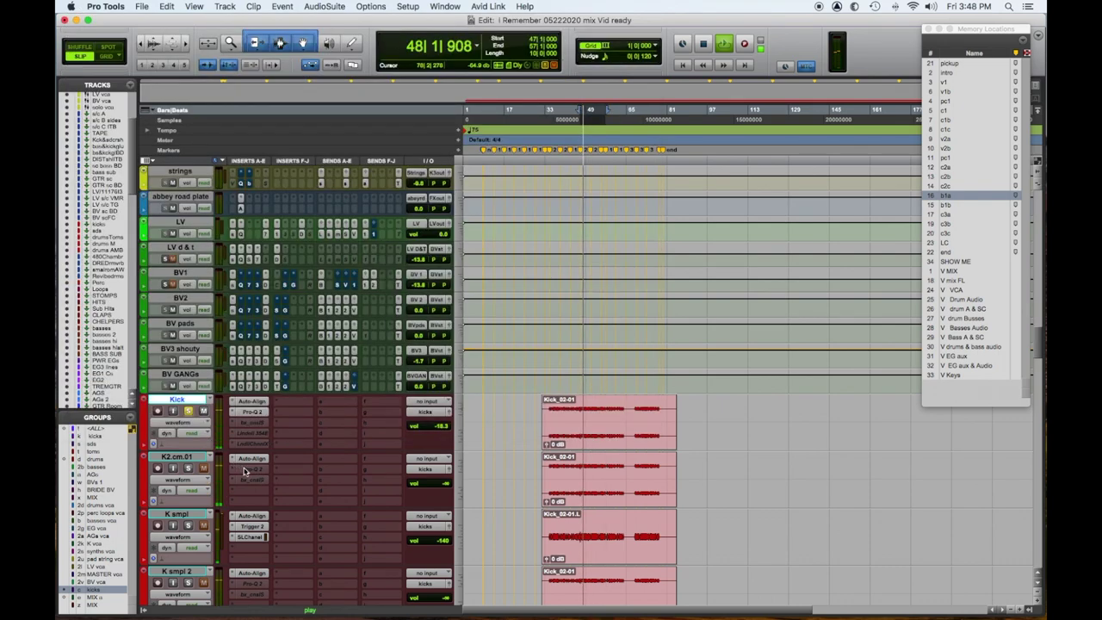
Step: Open the bx_console SSL 4000 E insert on the Kick track and load its TG start preset
{"action": "left_click", "coordinate": [250, 423]}
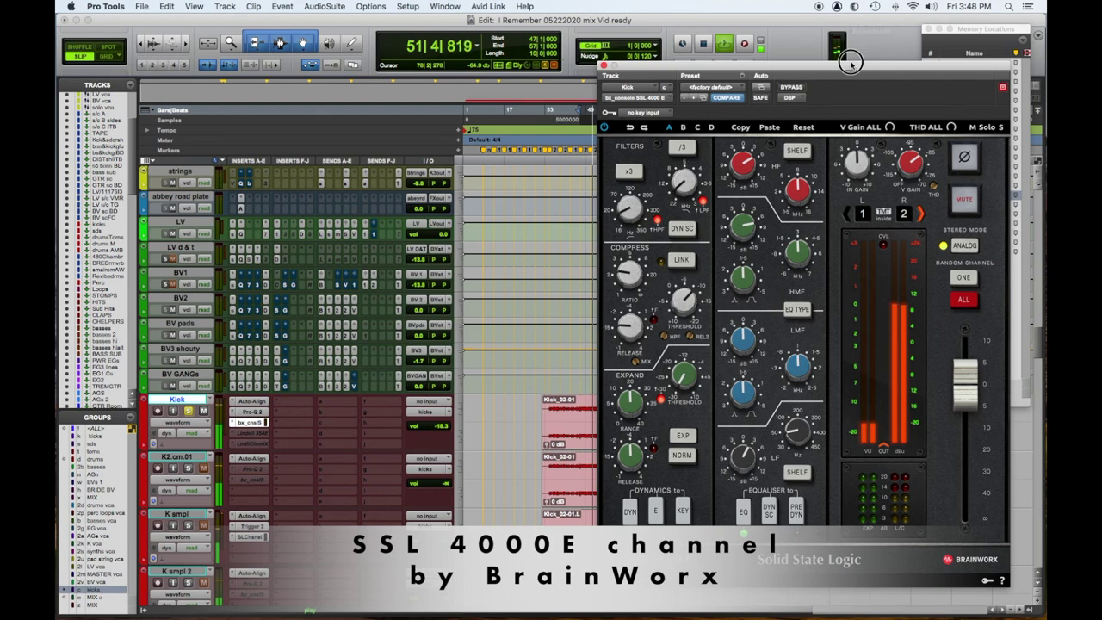
{"action": "left_click_drag", "start_coordinate": [851, 62], "coordinate": [579, 42]}
{"action": "left_click", "coordinate": [445, 63]}
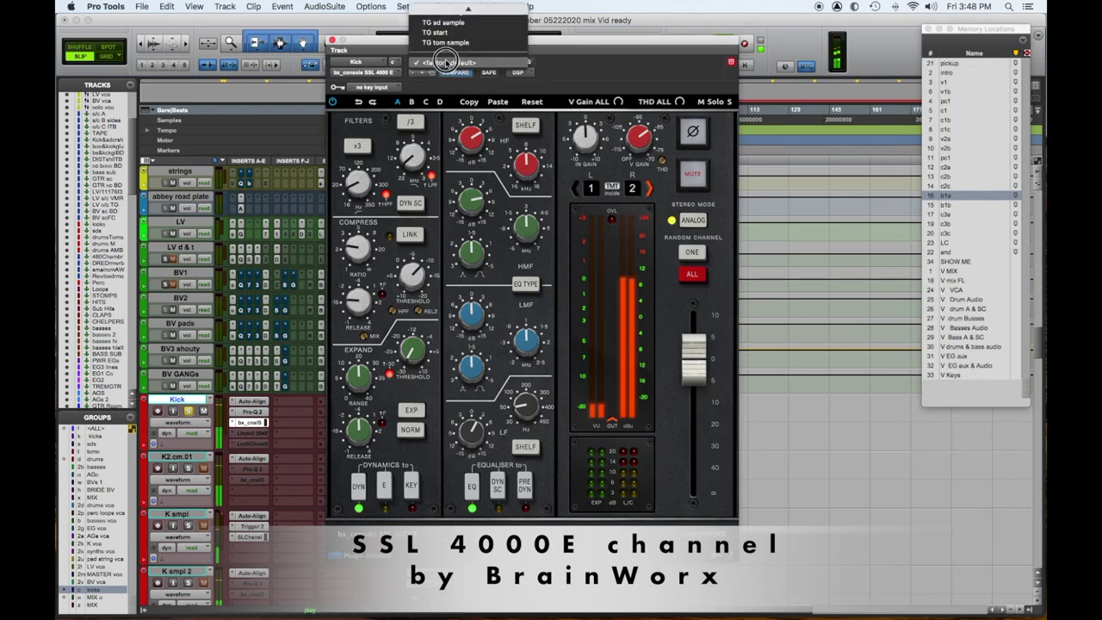
{"action": "left_click", "coordinate": [435, 32]}
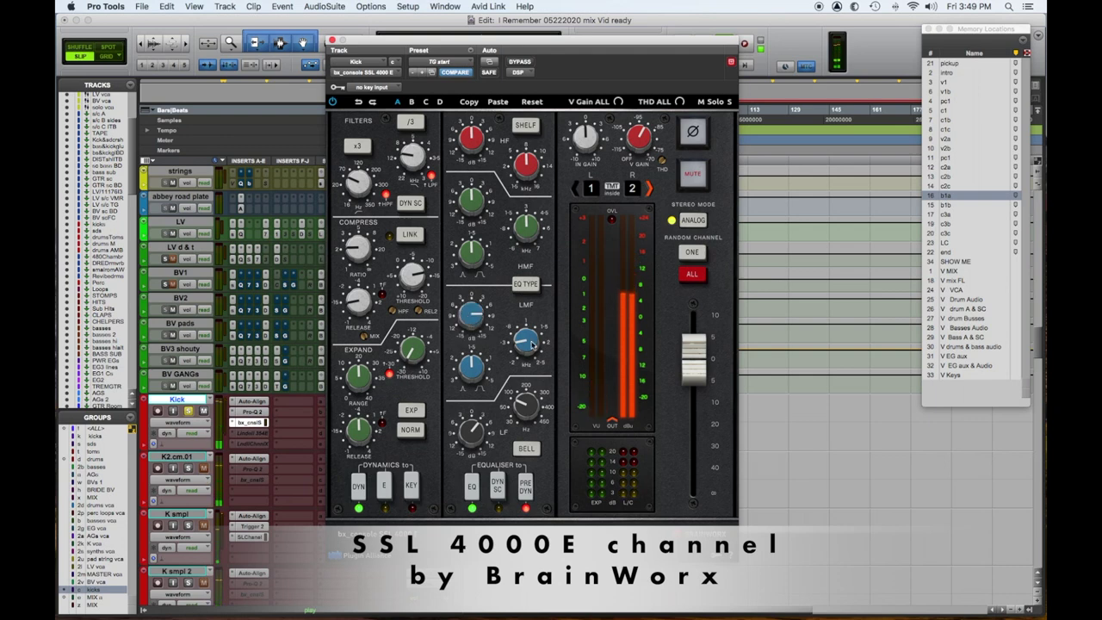
Step: Adjust the mid bands of the Kick's SSL 4000 E equaliser, boost its HF gain slightly and close the plug-in window
{"action": "left_click_drag", "start_coordinate": [532, 328], "coordinate": [533, 334]}
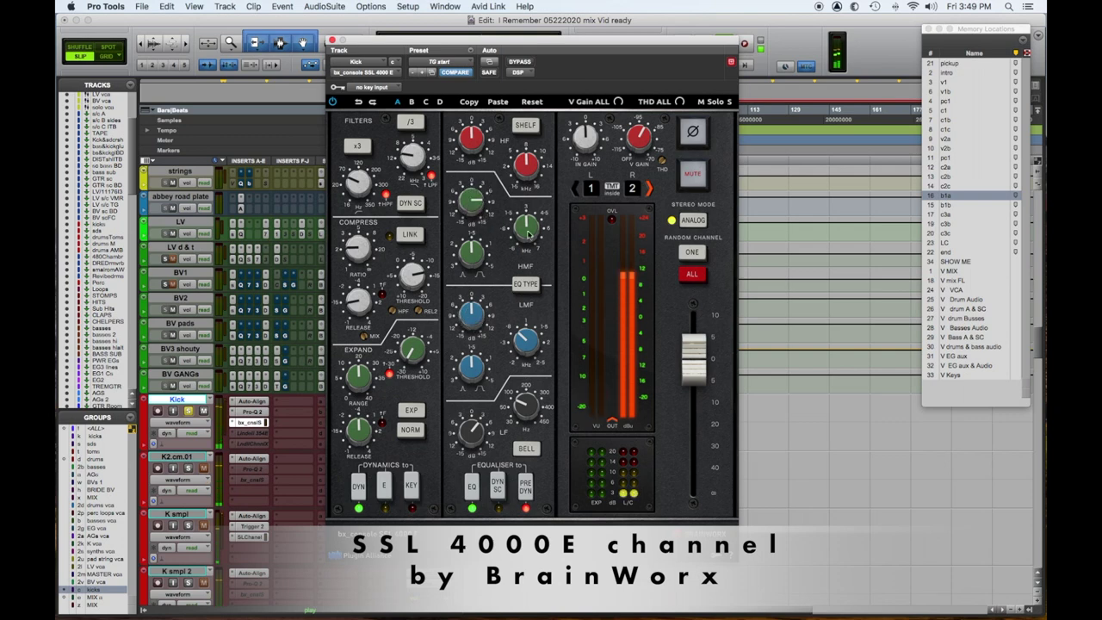
{"action": "left_click_drag", "start_coordinate": [526, 228], "coordinate": [472, 228]}
{"action": "mouse_move", "coordinate": [472, 138]}
{"action": "left_mouse_down"}
{"action": "mouse_move", "coordinate": [480, 116]}
{"action": "mouse_move", "coordinate": [482, 140]}
{"action": "left_mouse_up"}
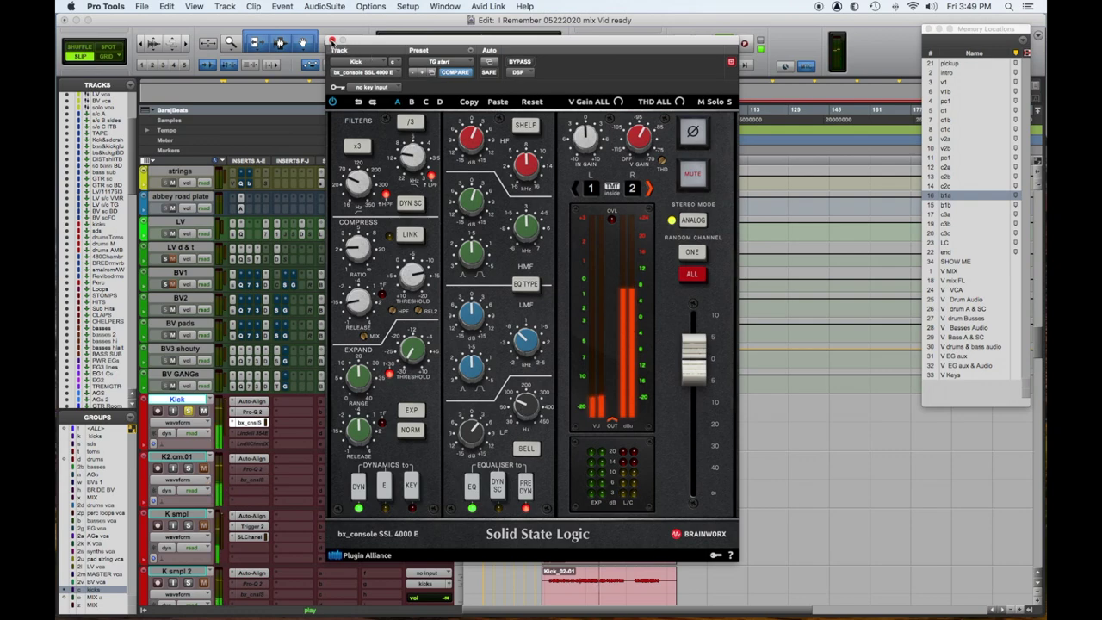
{"action": "left_click", "coordinate": [332, 42]}
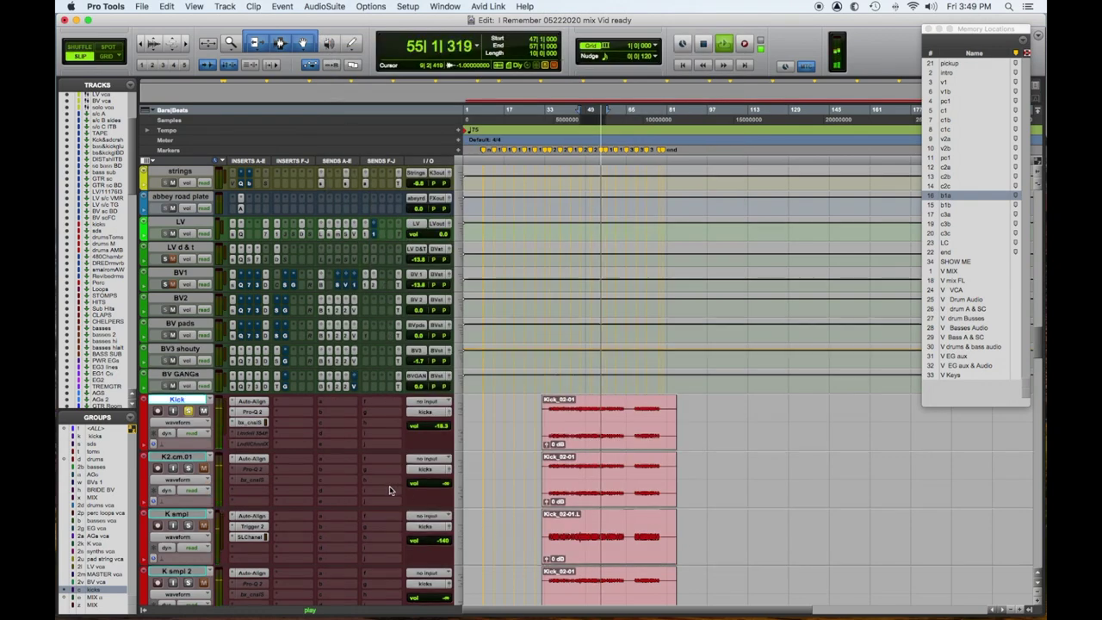
Step: Recall memory location 34 (SHOW ME), select the K smpl track and start playback
{"action": "key", "text": "KP_Decimal"}
{"action": "key", "text": "KP_3"}
{"action": "key", "text": "KP_4"}
{"action": "key", "text": "KP_Decimal"}
{"action": "key", "text": "space"}
{"action": "left_click", "coordinate": [193, 410]}
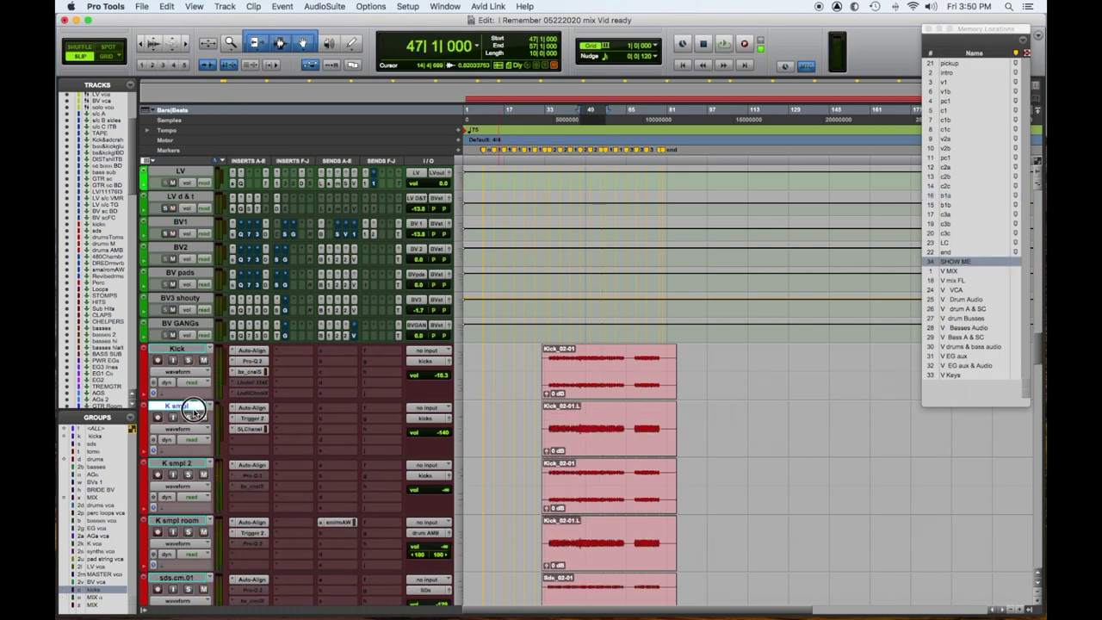
{"action": "key", "text": "space"}
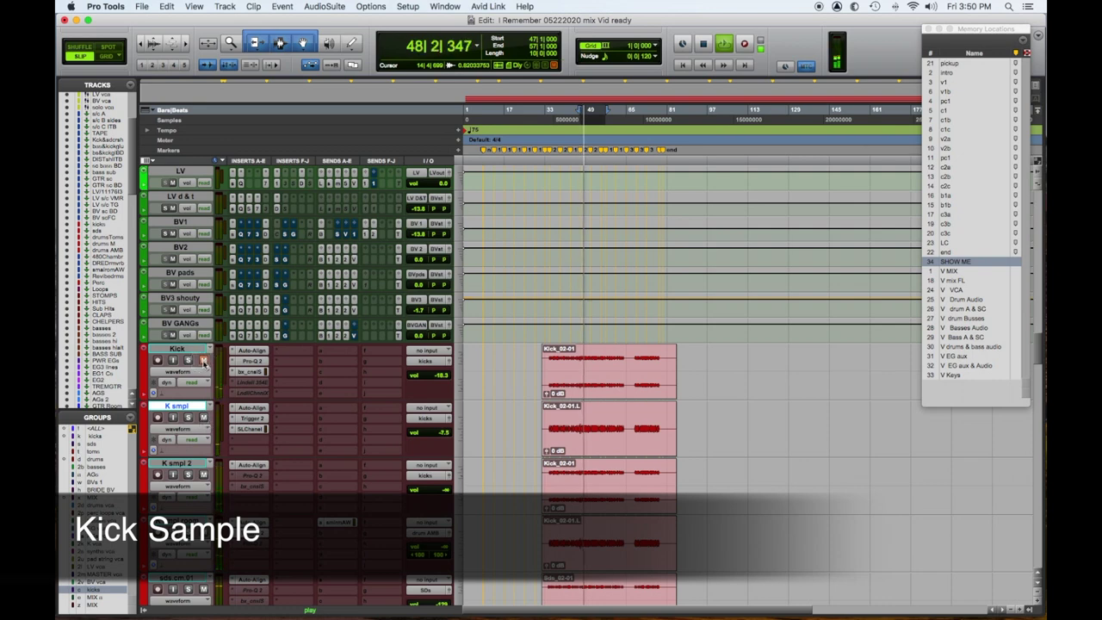
Step: Replace the SSLChannel insert on K smpl with FabFilter Pro-Q 2 and load its TG start preset
{"action": "left_click", "coordinate": [261, 430]}
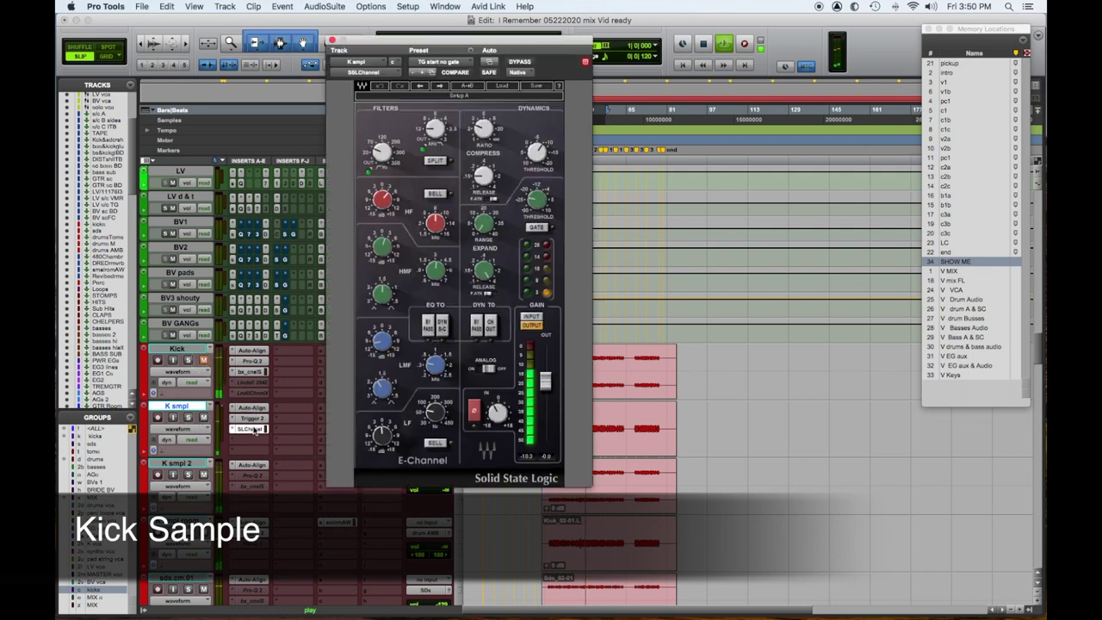
{"action": "left_click", "coordinate": [334, 42]}
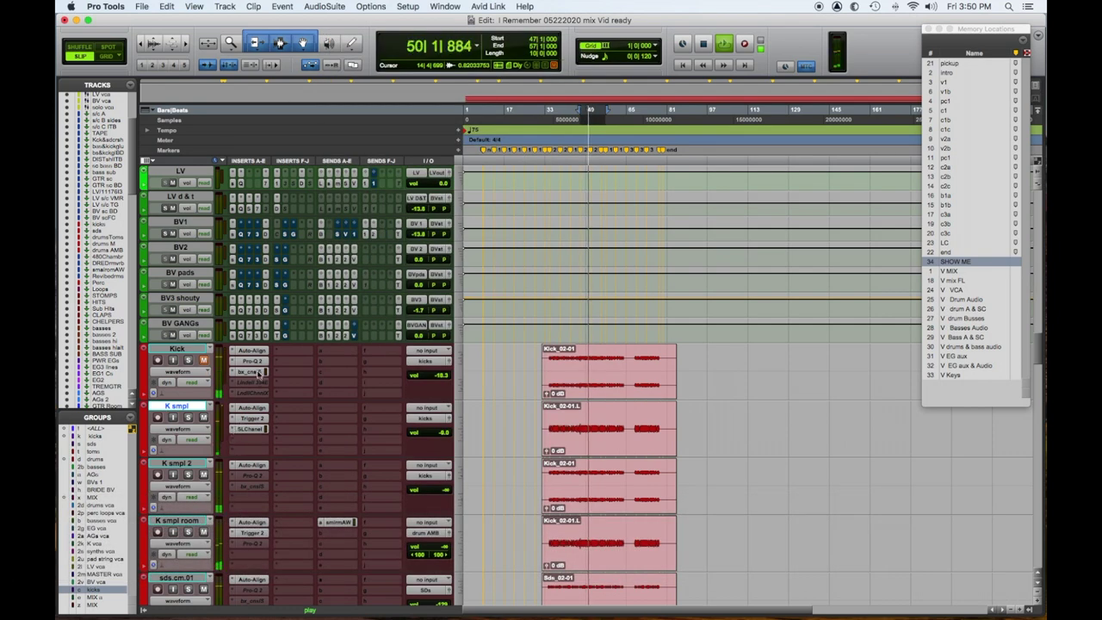
{"action": "left_click", "coordinate": [252, 429]}
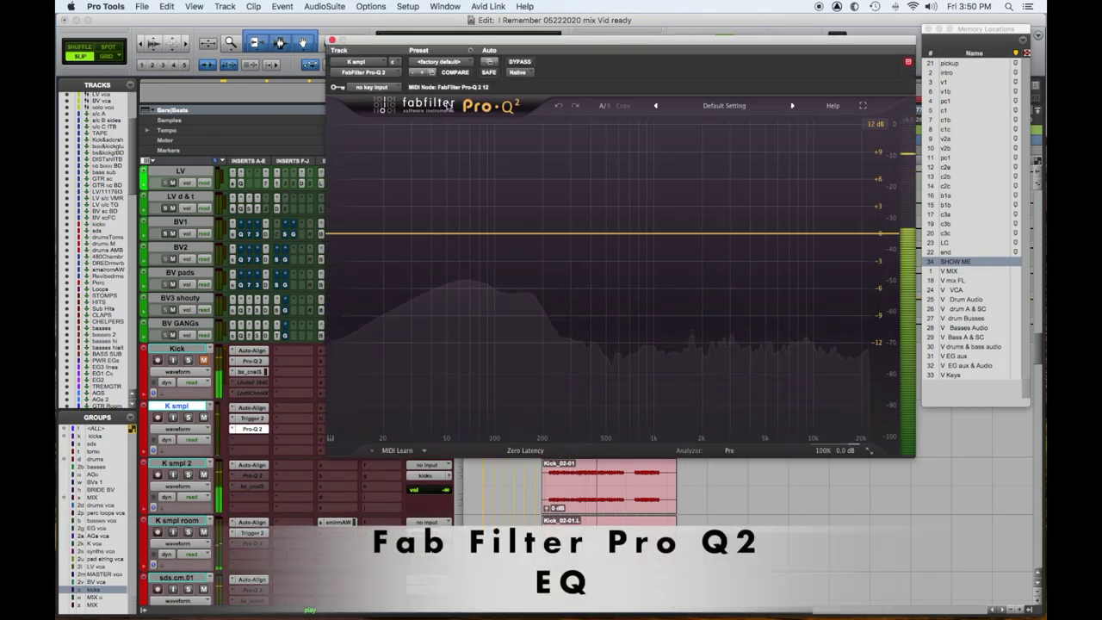
{"action": "left_click", "coordinate": [443, 62]}
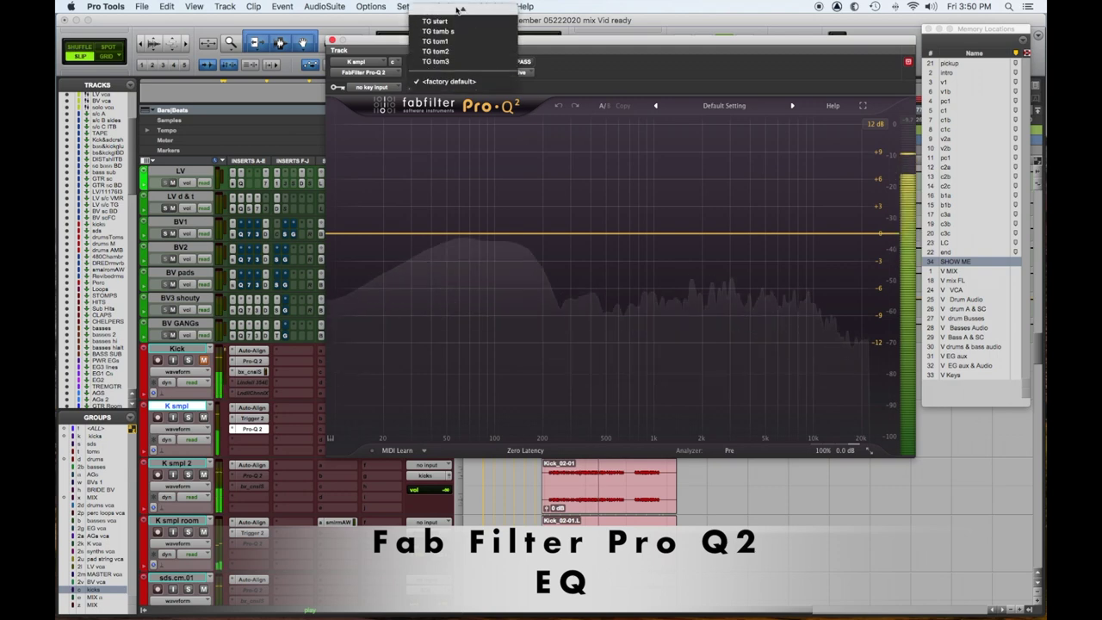
{"action": "left_click", "coordinate": [438, 21]}
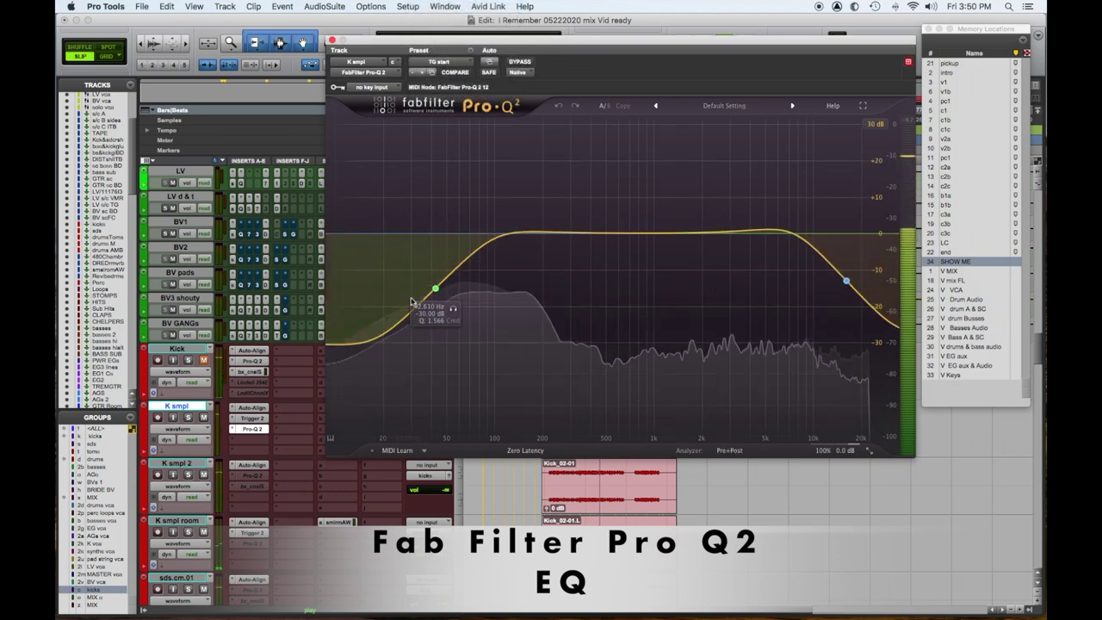
Step: Lower the low and high shelf frequencies in K smpl's EQ and raise the HF gain in its SSL 4000 E channel strip
{"action": "left_click", "coordinate": [453, 307]}
{"action": "left_click_drag", "start_coordinate": [453, 307], "coordinate": [381, 297]}
{"action": "left_click_drag", "start_coordinate": [855, 297], "coordinate": [822, 312]}
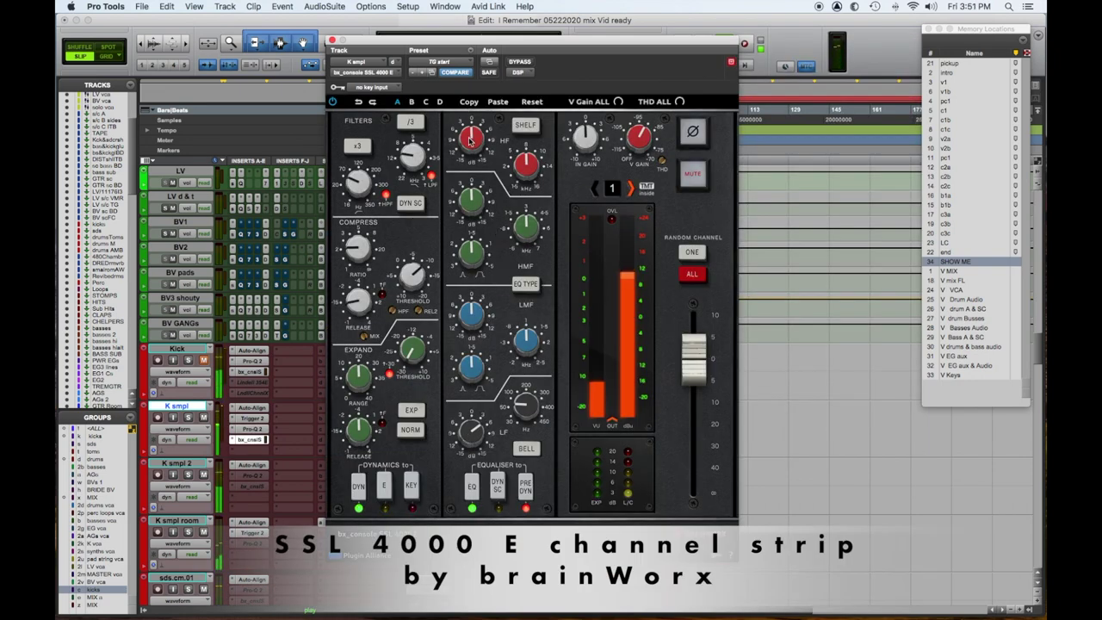
{"action": "left_click_drag", "start_coordinate": [470, 138], "coordinate": [472, 119]}
{"action": "left_click", "coordinate": [333, 40]}
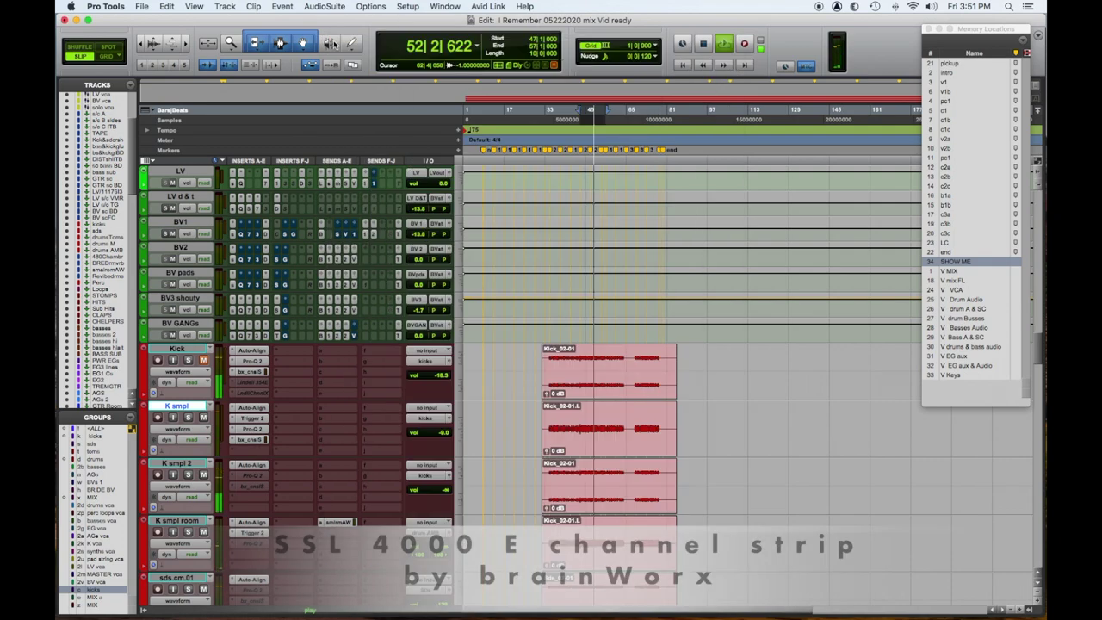
Step: Unmute the Kick track, check its SSL 4000 E channel strip and close the plug-in window
{"action": "left_click", "coordinate": [203, 362]}
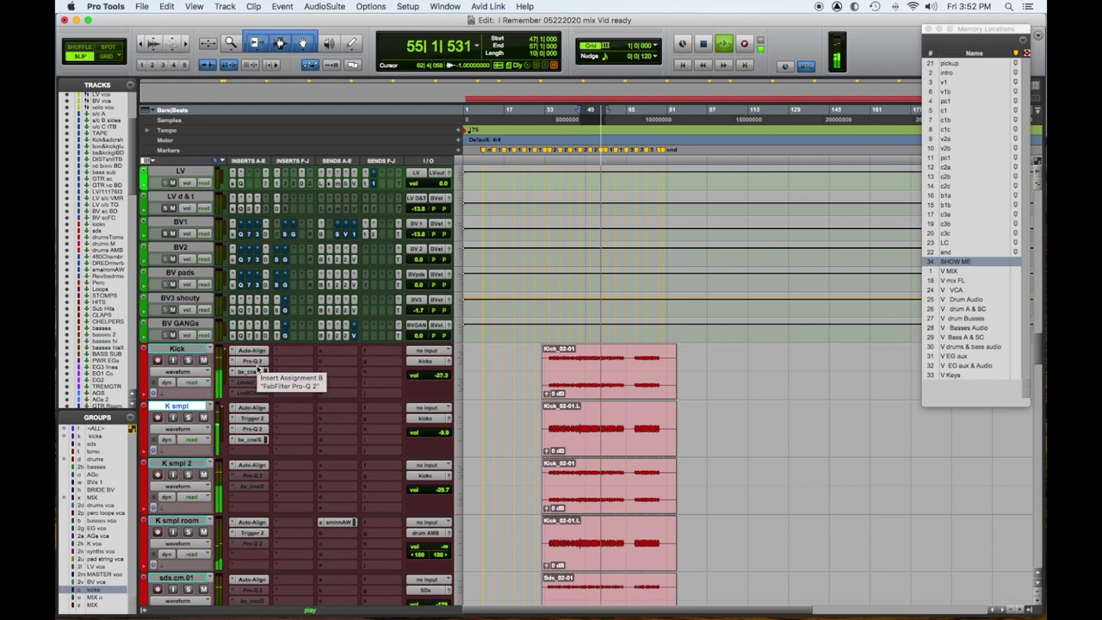
{"action": "left_click", "coordinate": [256, 372]}
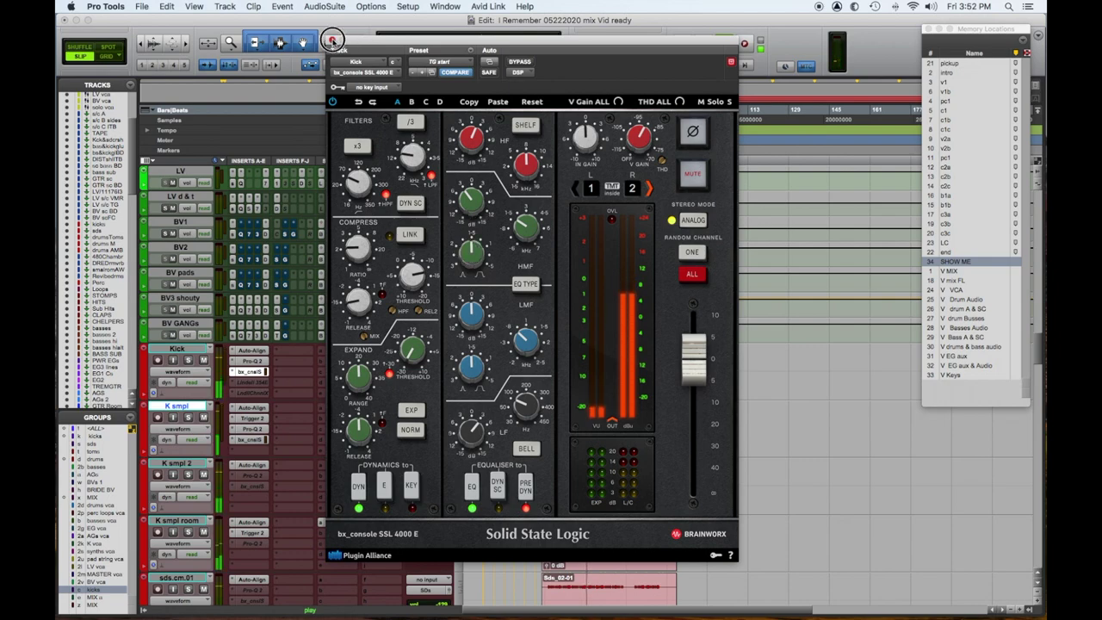
{"action": "left_click", "coordinate": [332, 41]}
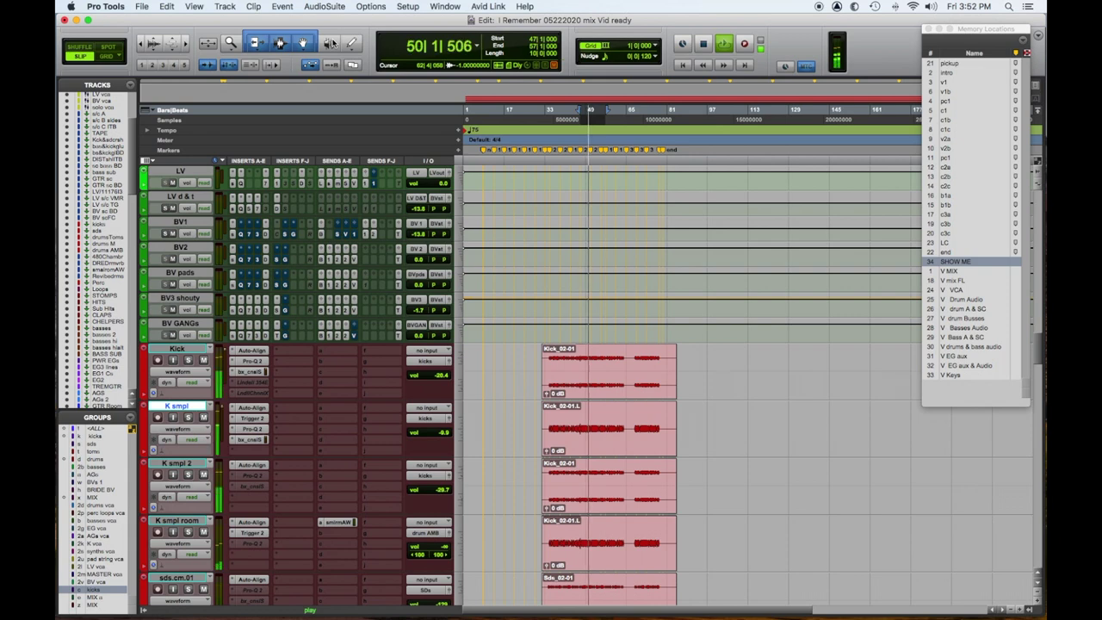
Step: Open Pro-Q 2 on the K smpl room track, solo the track and move the low shelf to about 25.7 Hz
{"action": "scroll", "coordinate": [279, 189], "scroll_direction": "down", "scroll_amount": 4}
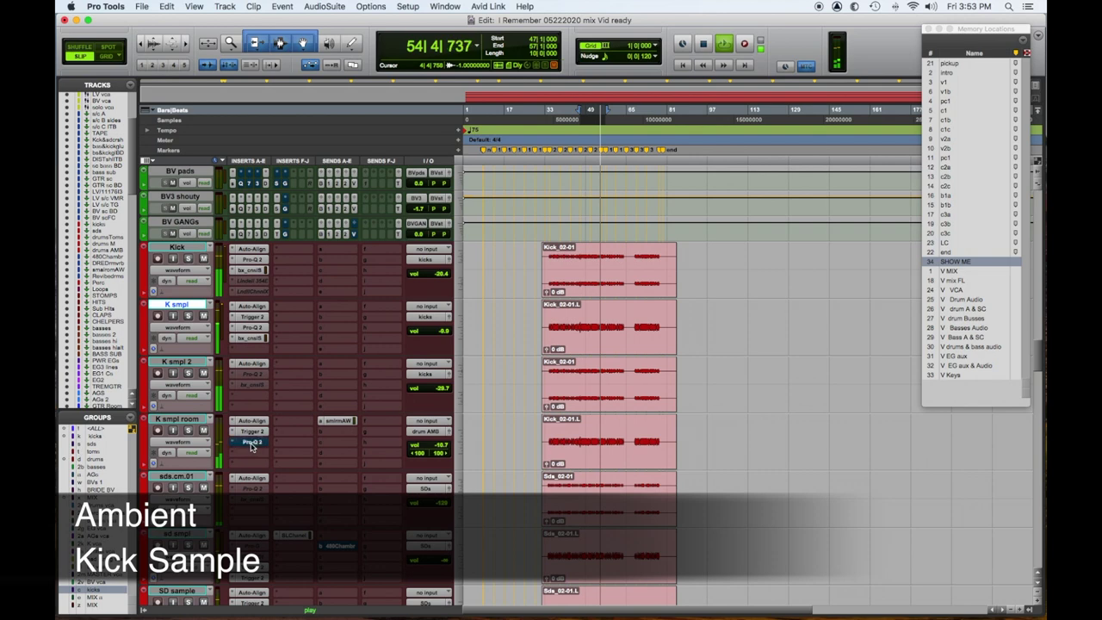
{"action": "left_click", "coordinate": [251, 442]}
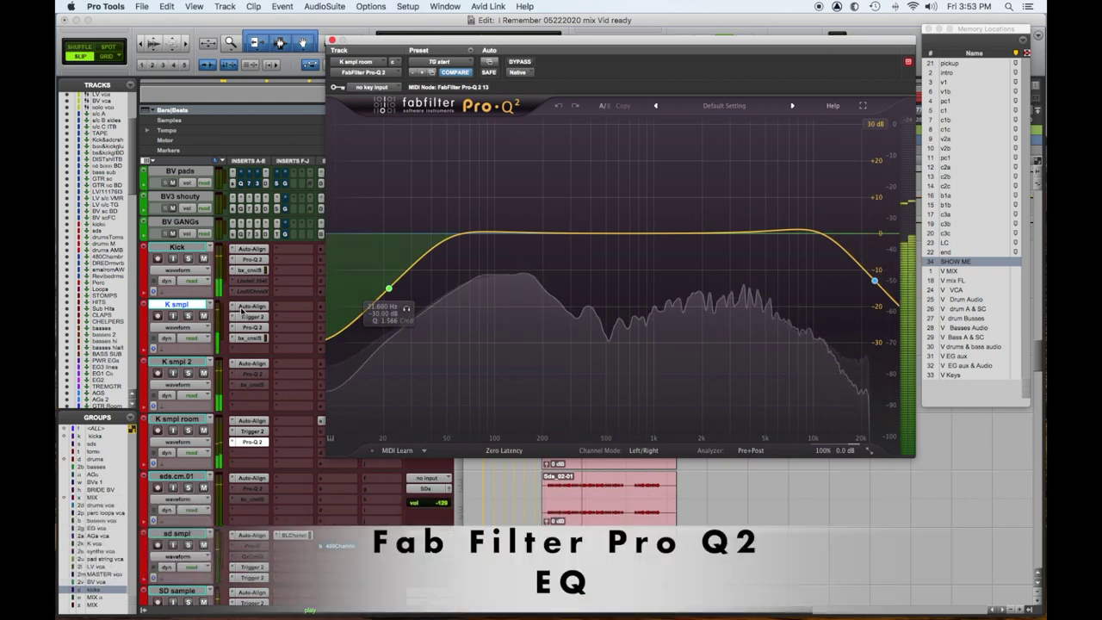
{"action": "left_click", "coordinate": [186, 431]}
{"action": "mouse_move", "coordinate": [403, 306]}
{"action": "left_mouse_down"}
{"action": "mouse_move", "coordinate": [441, 307]}
{"action": "mouse_move", "coordinate": [419, 308]}
{"action": "left_mouse_up"}
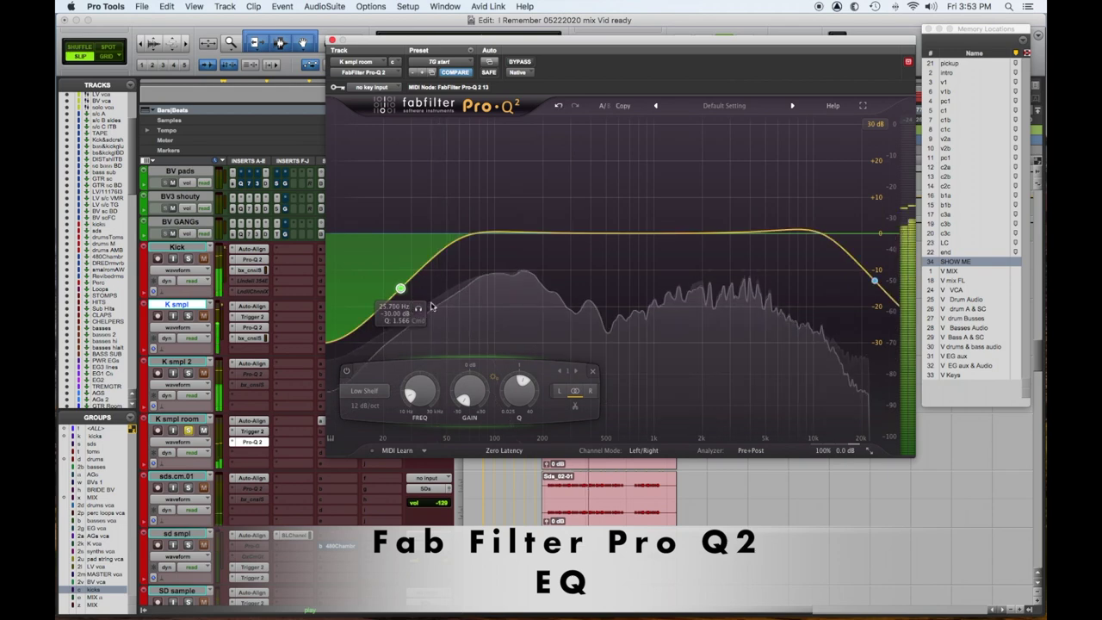
Step: Add a narrow bell band near 500 Hz to the K smpl room EQ and set it to a cut of about 6 dB
{"action": "left_click_drag", "start_coordinate": [577, 235], "coordinate": [605, 144]}
{"action": "scroll", "coordinate": [599, 173], "scroll_direction": "up", "scroll_amount": 6}
{"action": "scroll", "coordinate": [605, 144], "scroll_direction": "up", "scroll_amount": 2}
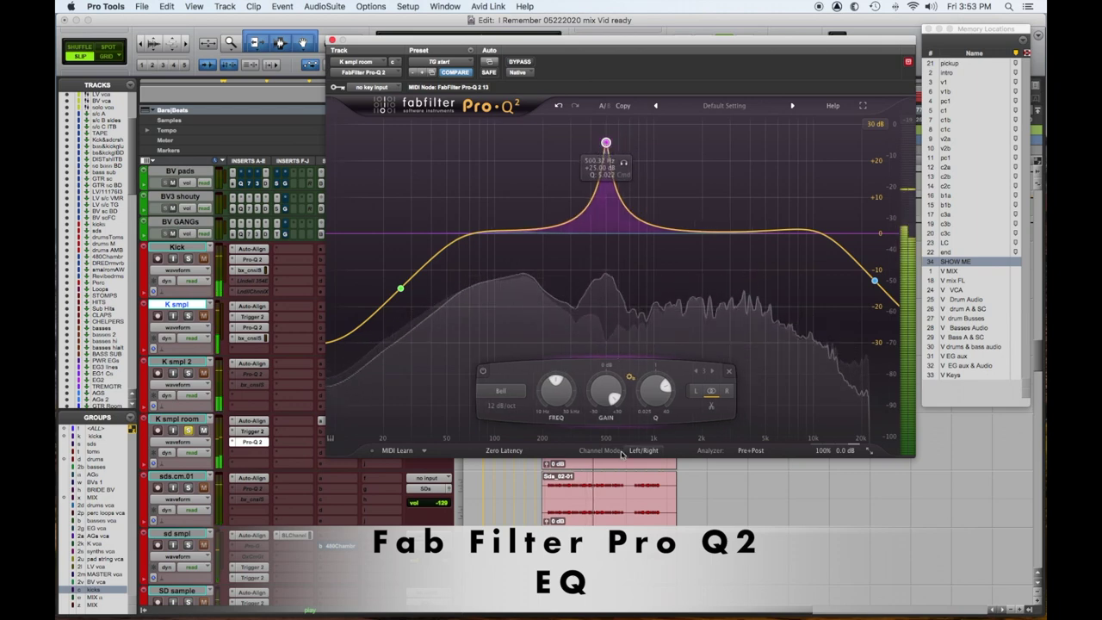
{"action": "left_click_drag", "start_coordinate": [605, 390], "coordinate": [600, 466]}
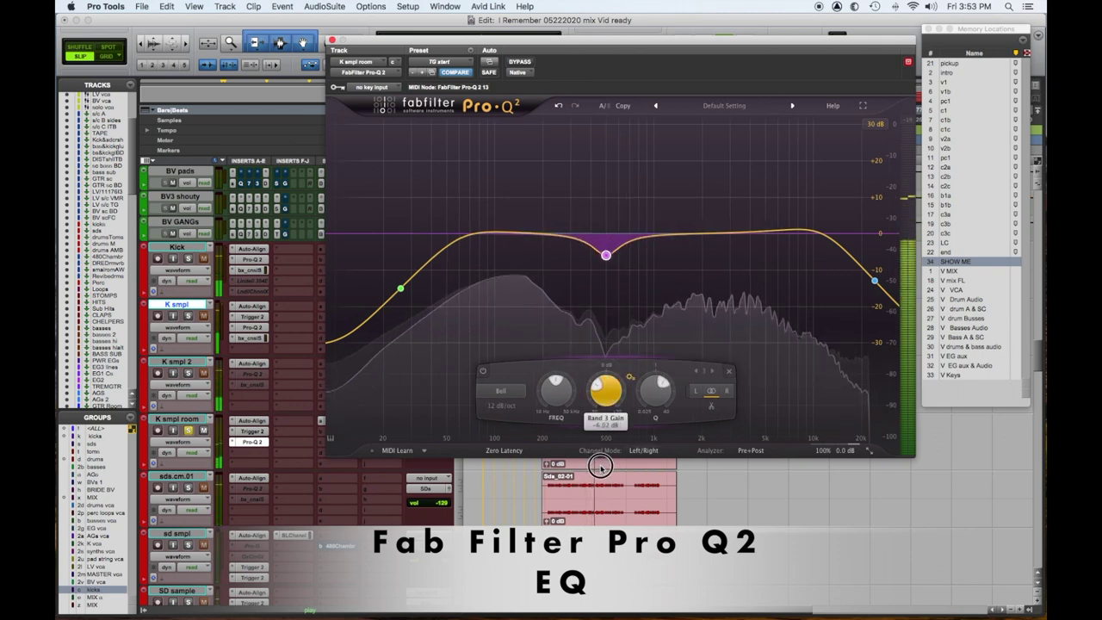
{"action": "mouse_move", "coordinate": [655, 396]}
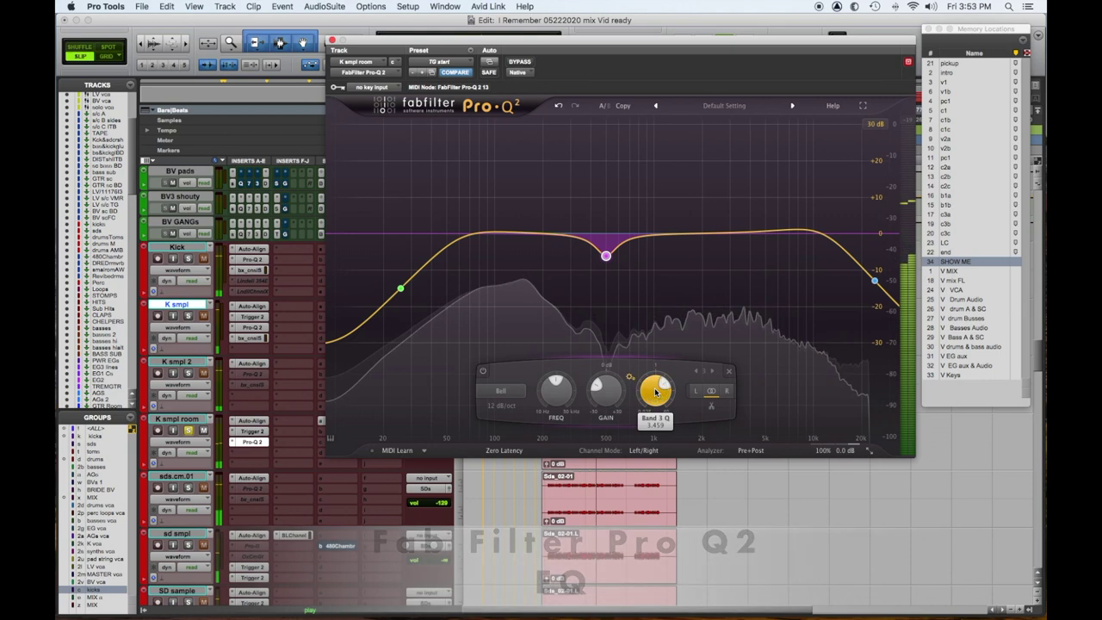
Step: Insert bx_console SSL 4000 E (DSP) after the EQ on K smpl room and load the TG start preset
{"action": "left_click", "coordinate": [238, 453]}
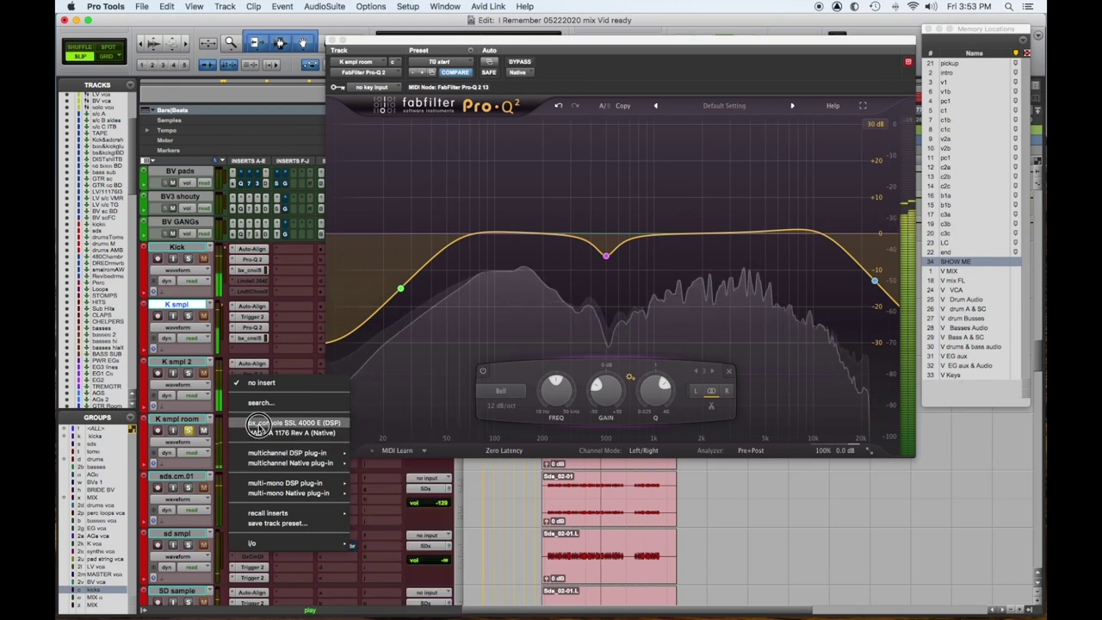
{"action": "left_click", "coordinate": [294, 423]}
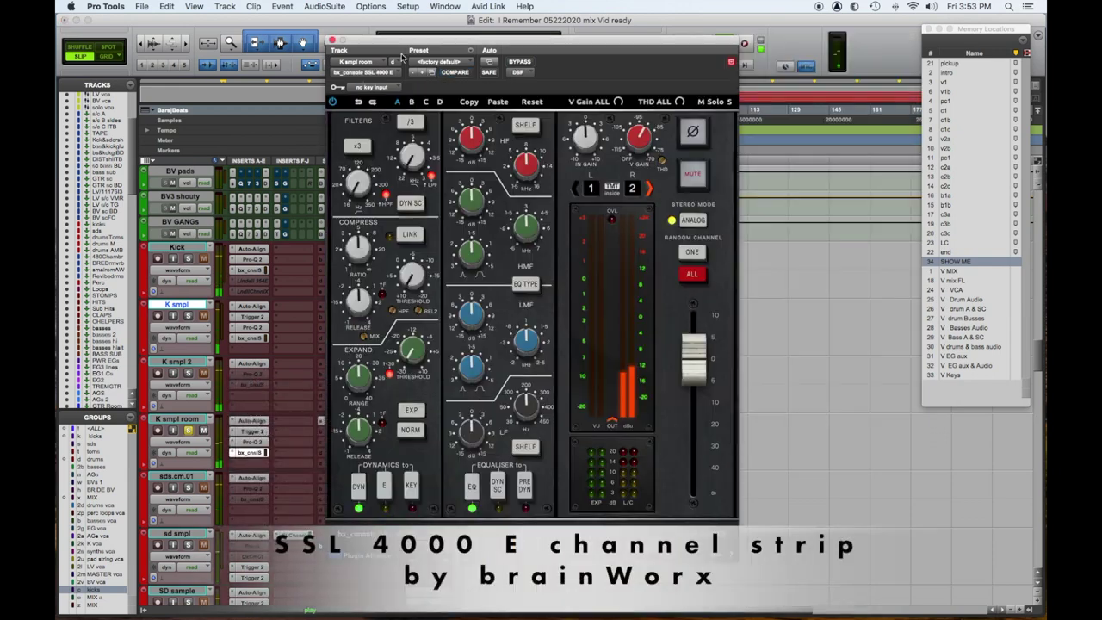
{"action": "left_click", "coordinate": [444, 64]}
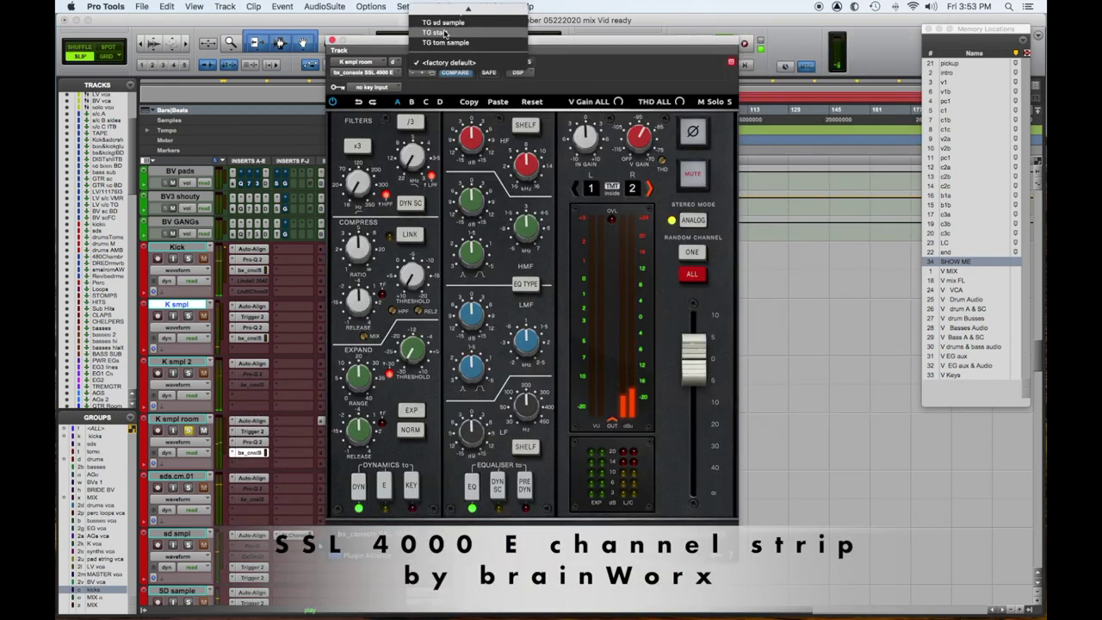
{"action": "left_click", "coordinate": [444, 33]}
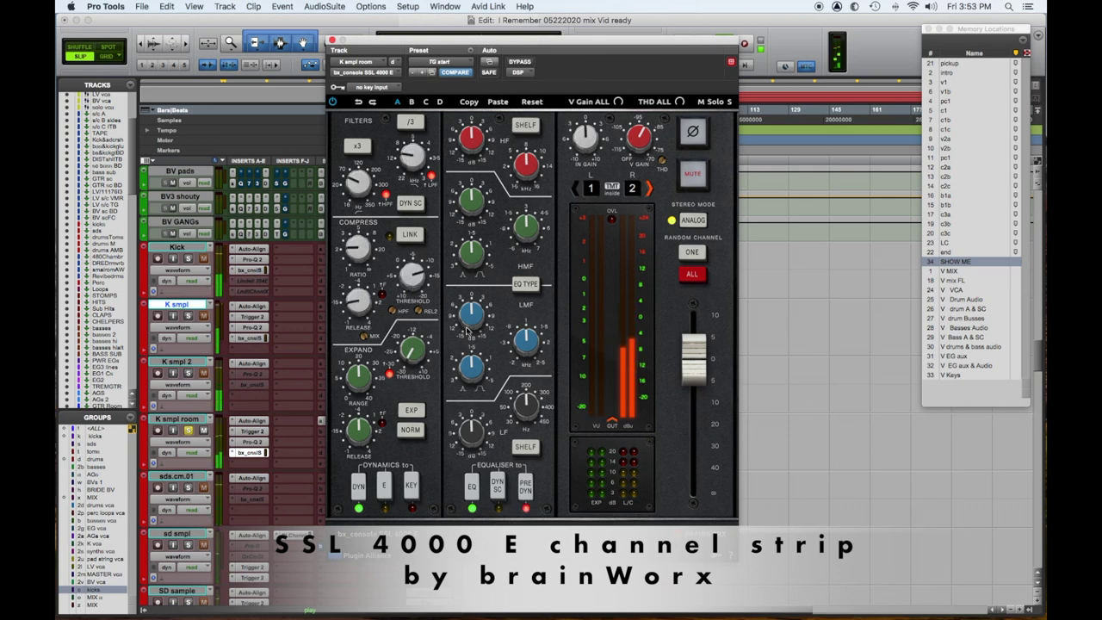
Step: In the K smpl room SSL 4000 E strip, lower the low-mid frequency, cut that band and switch the low band to bell
{"action": "left_click_drag", "start_coordinate": [525, 338], "coordinate": [523, 350]}
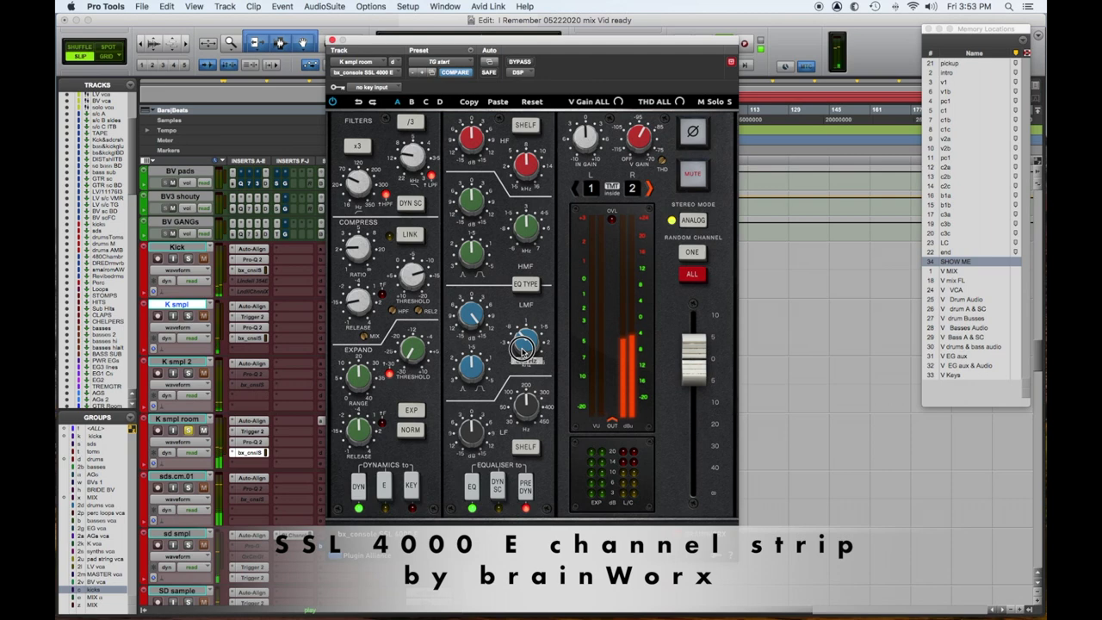
{"action": "mouse_move", "coordinate": [461, 372]}
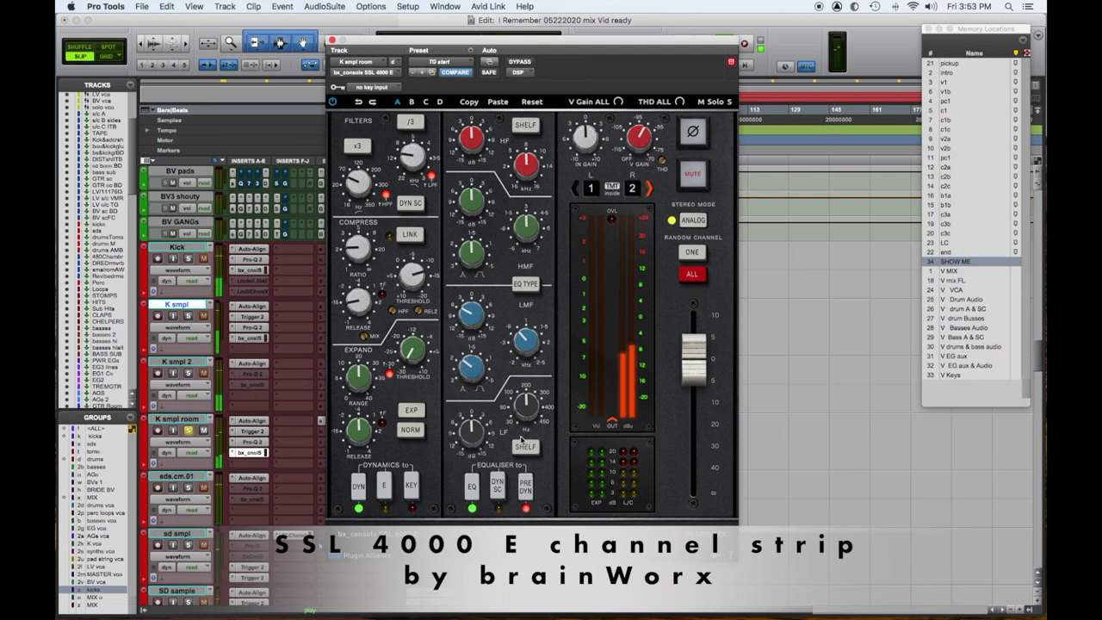
{"action": "mouse_move", "coordinate": [517, 412]}
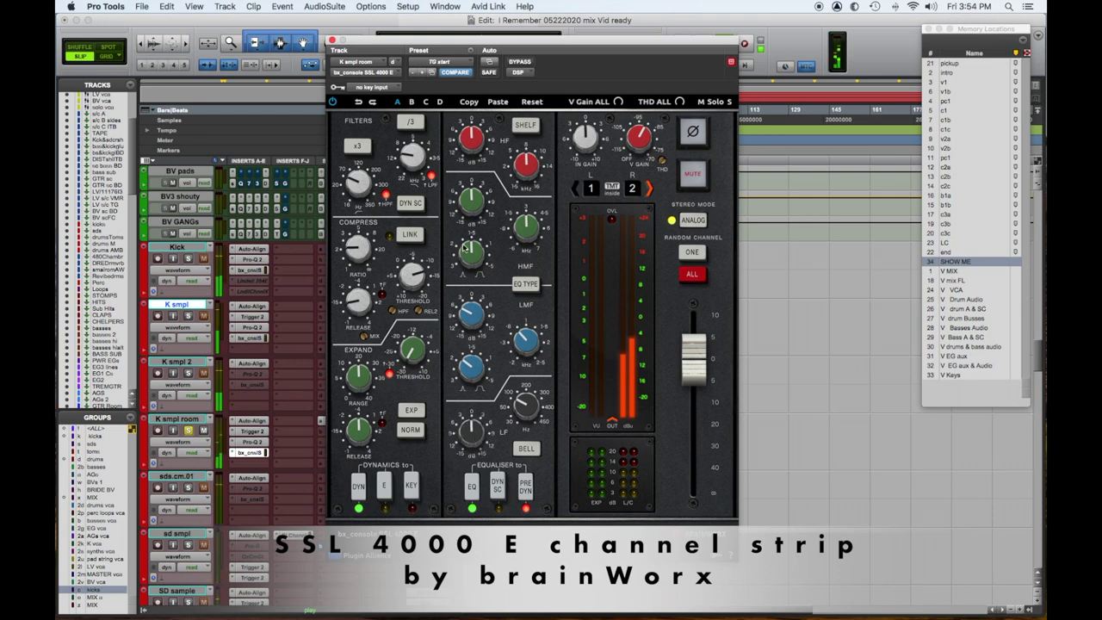
Step: Boost the high band and the high-mid band around 5 kHz in the K smpl room channel strip
{"action": "mouse_move", "coordinate": [472, 120]}
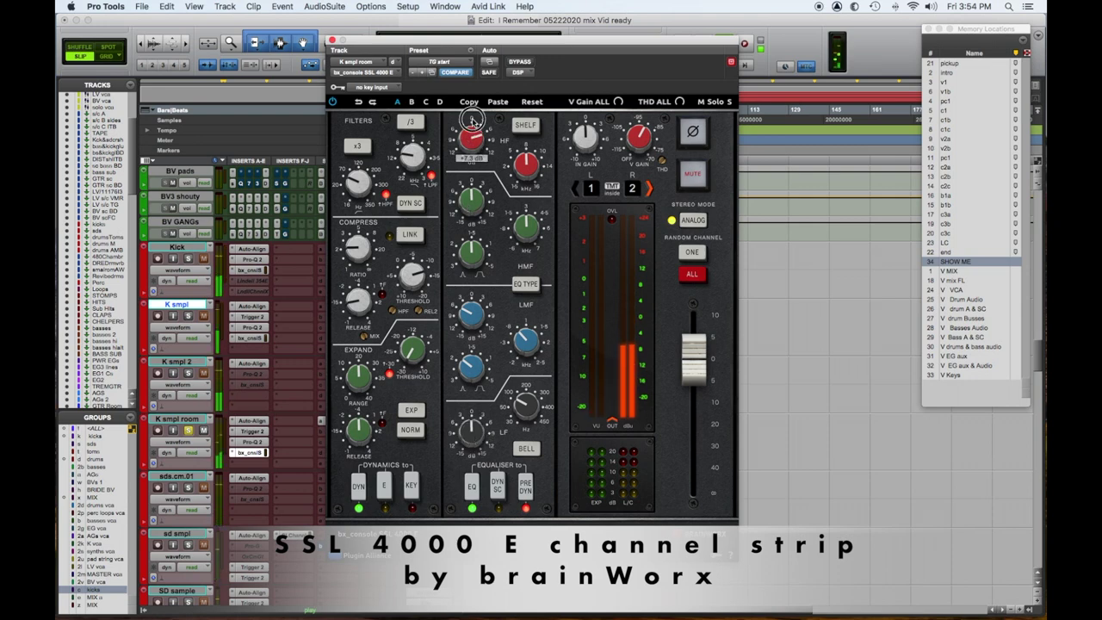
{"action": "left_click_drag", "start_coordinate": [472, 118], "coordinate": [472, 138]}
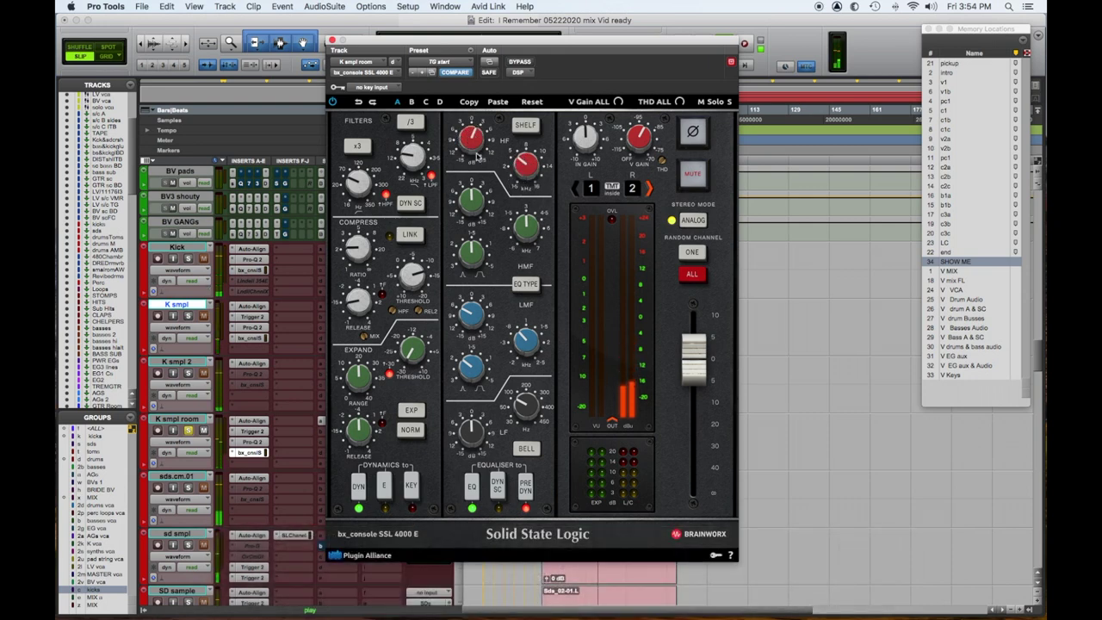
{"action": "mouse_move", "coordinate": [528, 220]}
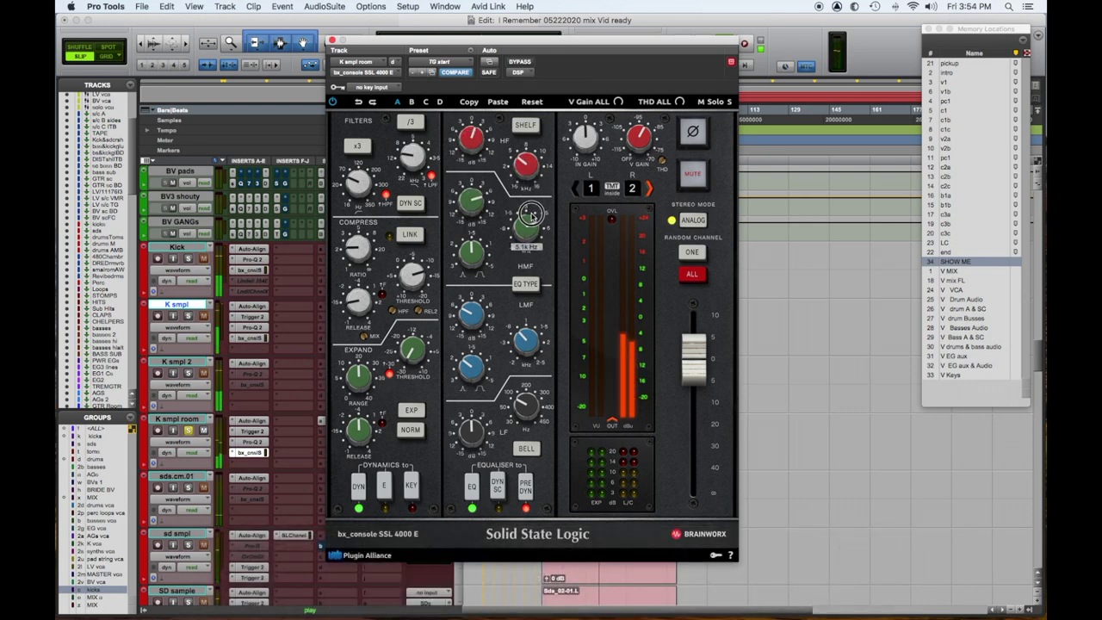
{"action": "mouse_move", "coordinate": [472, 208]}
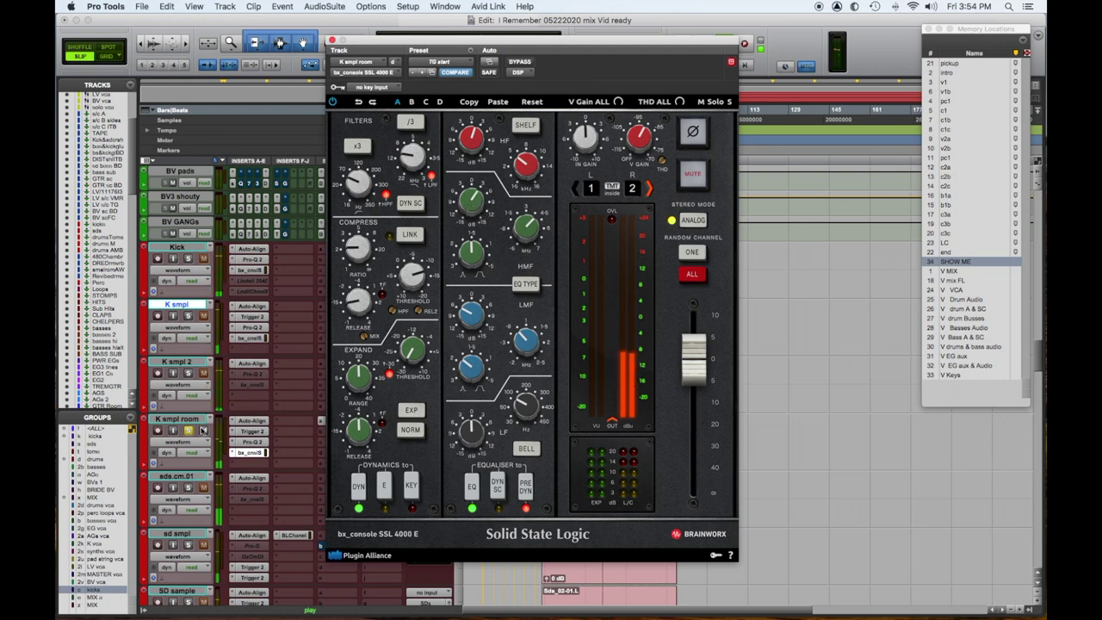
Step: Unsolo K smpl room, close its channel strip and rebalance the track volume to -16.0 dB alongside its small room AW send
{"action": "left_click", "coordinate": [187, 433]}
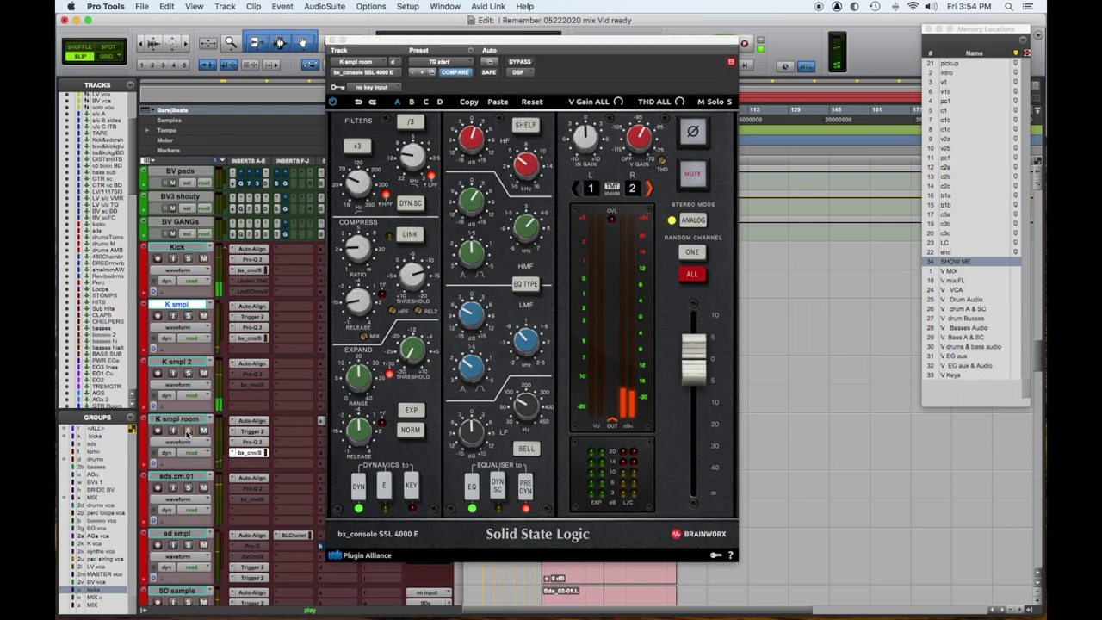
{"action": "left_click", "coordinate": [335, 41]}
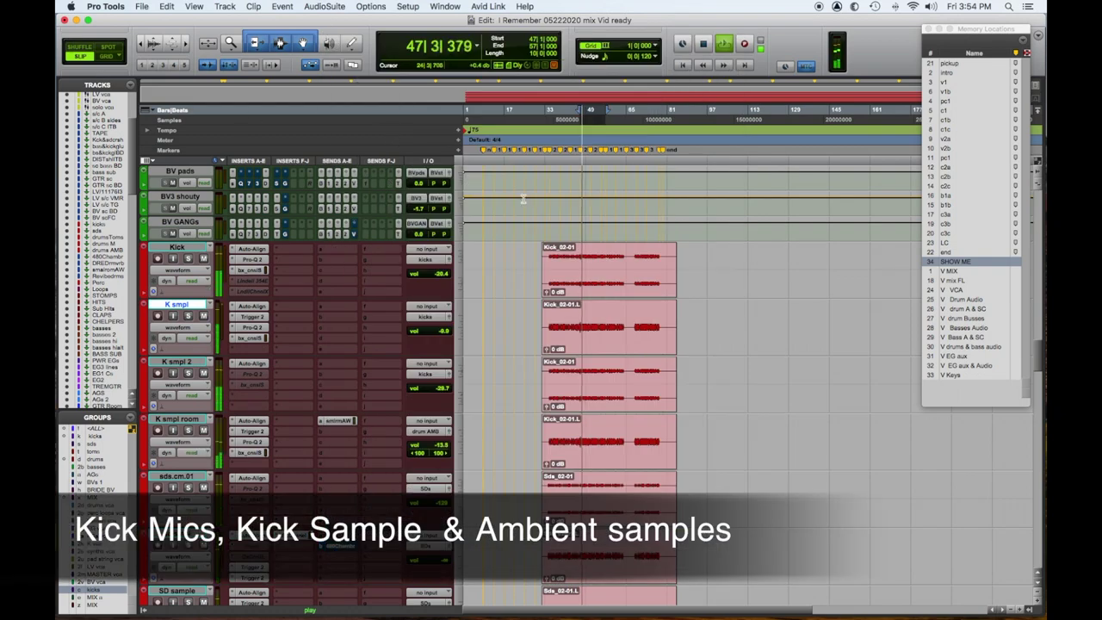
{"action": "left_click", "coordinate": [338, 420]}
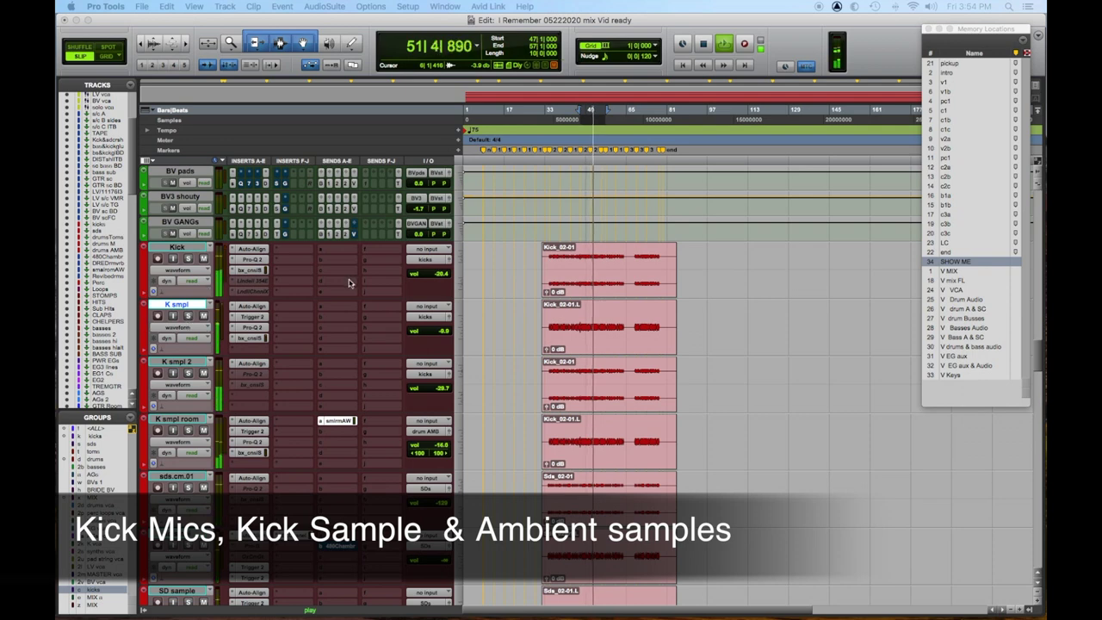
Step: Set the Trigger 2 Detail to 28 on both K smpl and K smpl room, closing each plug-in window
{"action": "left_click", "coordinate": [253, 317]}
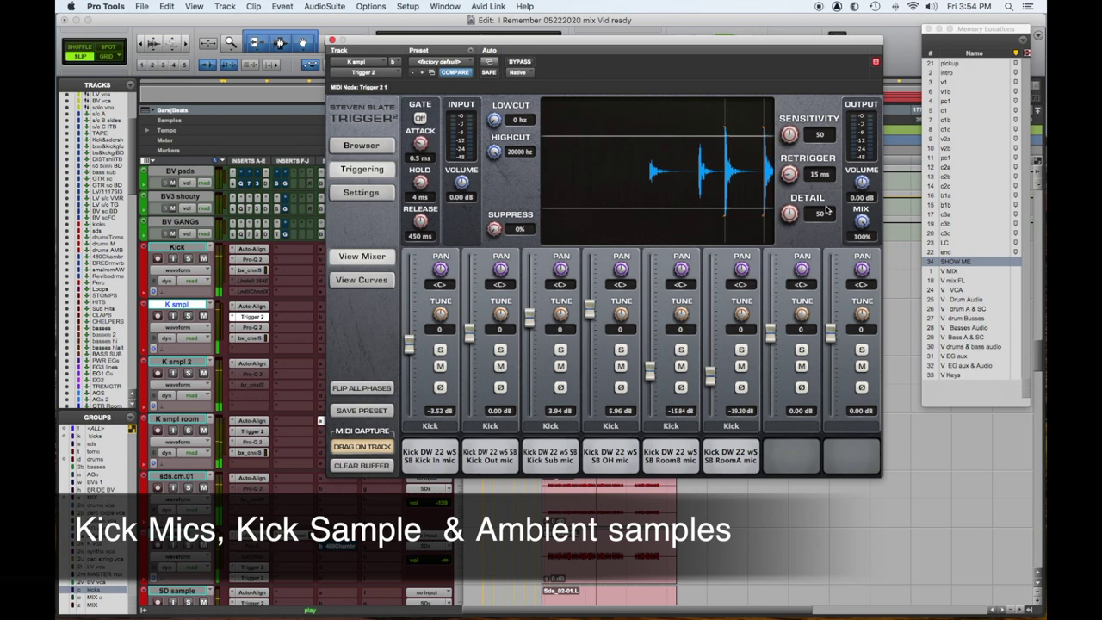
{"action": "left_click_drag", "start_coordinate": [789, 213], "coordinate": [786, 250]}
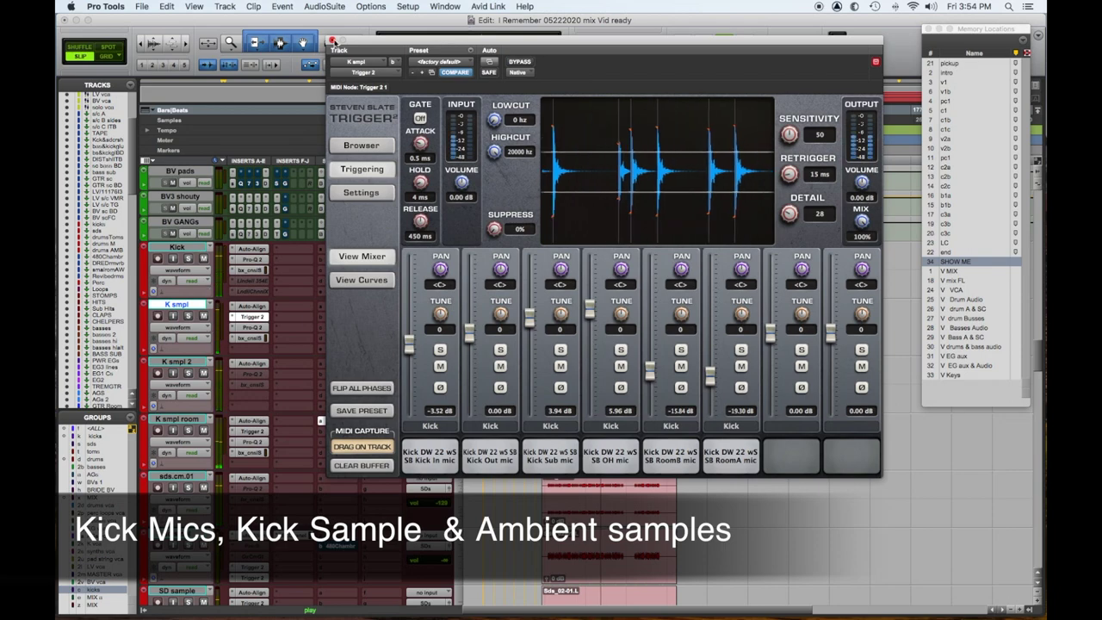
{"action": "key", "text": "super+w"}
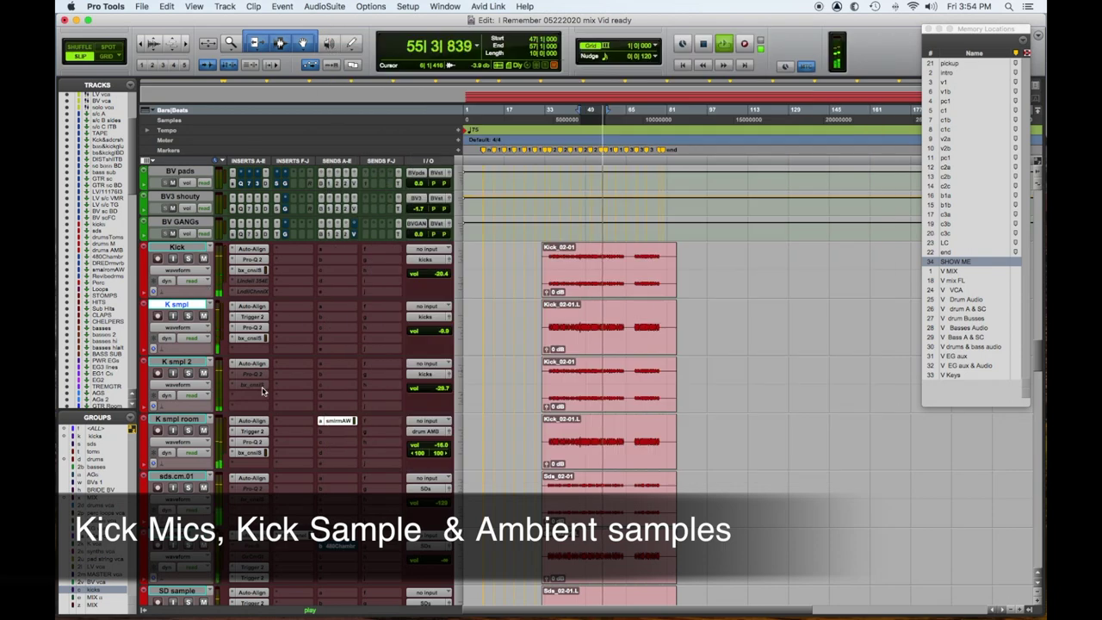
{"action": "left_click", "coordinate": [258, 431]}
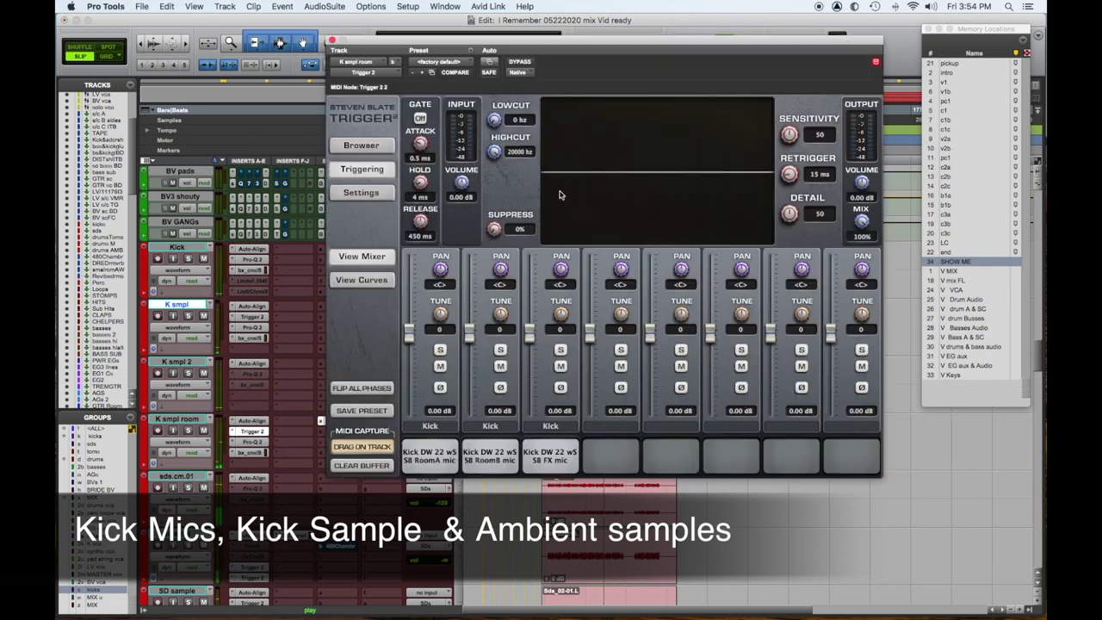
{"action": "left_click_drag", "start_coordinate": [777, 218], "coordinate": [776, 243]}
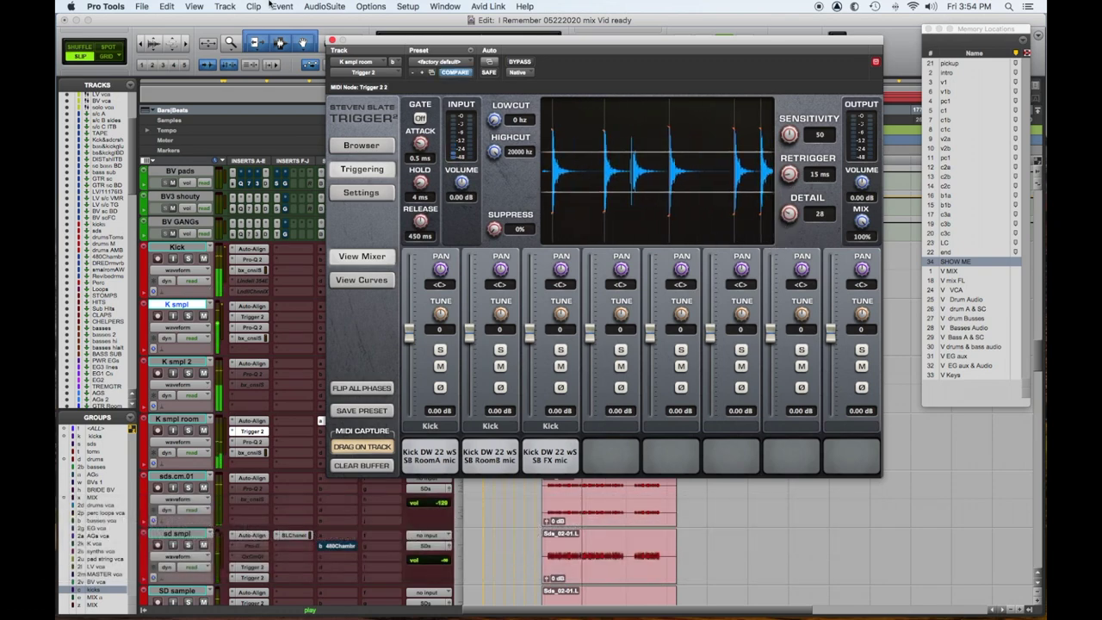
{"action": "left_click", "coordinate": [332, 39]}
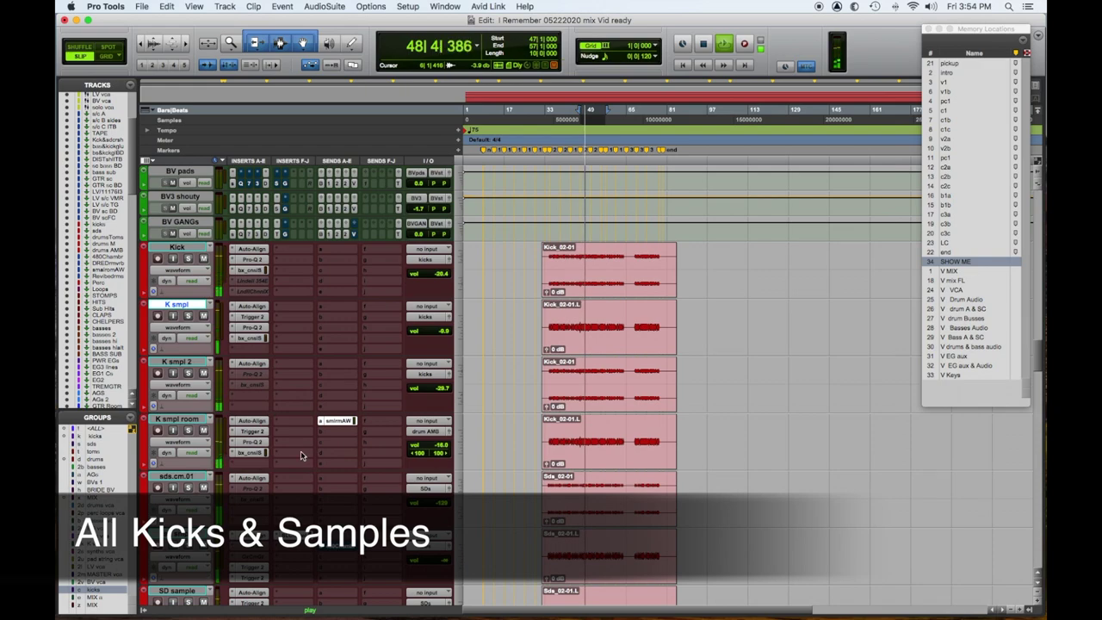
Step: Review the drum reverb return tracks and check that K smpl room's first send is assigned to the small room AW bus
{"action": "scroll", "coordinate": [296, 448], "scroll_direction": "up", "scroll_amount": 3}
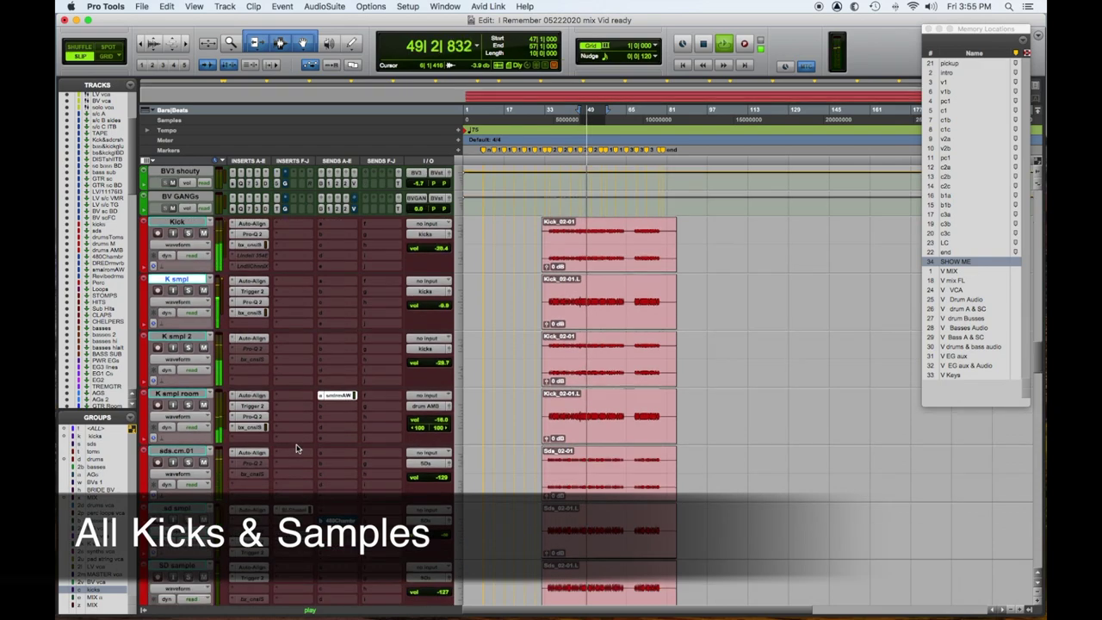
{"action": "scroll", "coordinate": [295, 448], "scroll_direction": "down", "scroll_amount": 15}
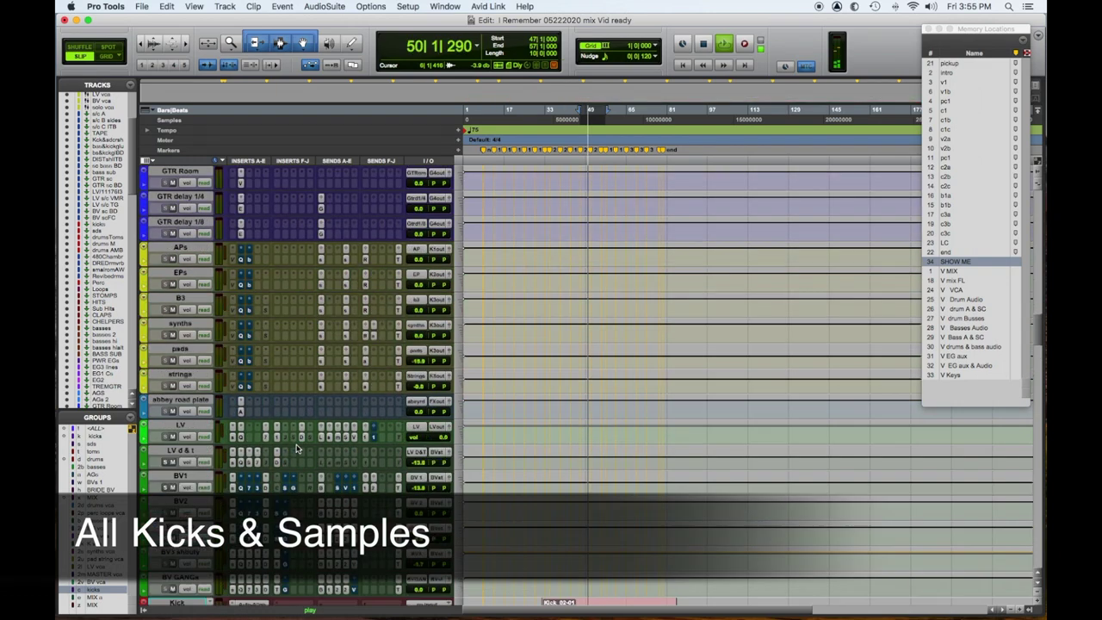
{"action": "scroll", "coordinate": [296, 448], "scroll_direction": "up", "scroll_amount": 15}
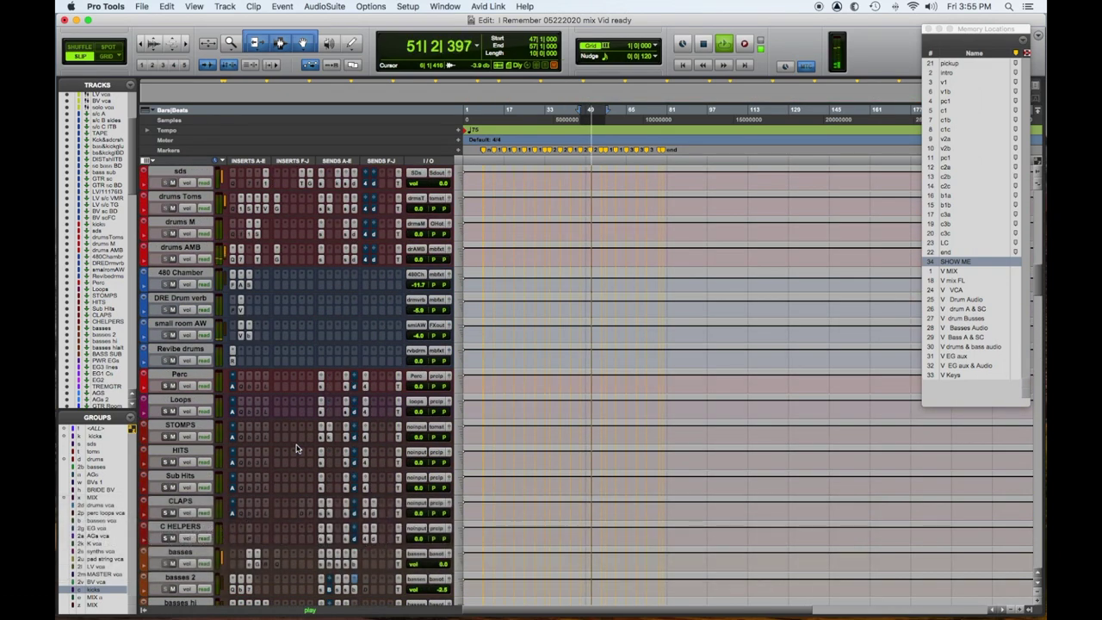
{"action": "left_click", "coordinate": [447, 313]}
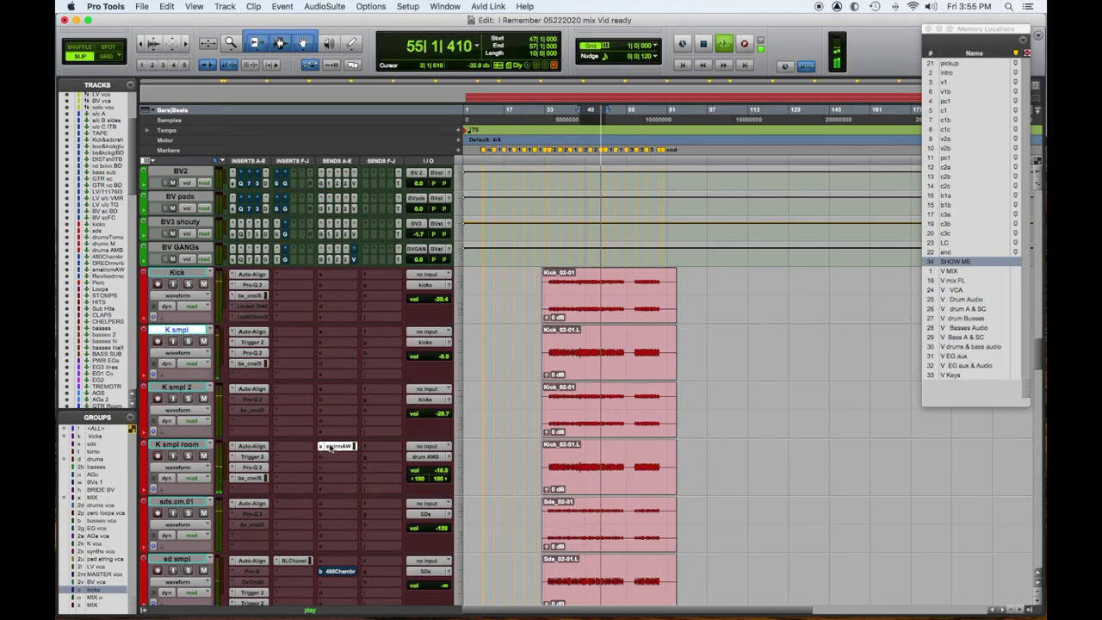
{"action": "left_click", "coordinate": [323, 447]}
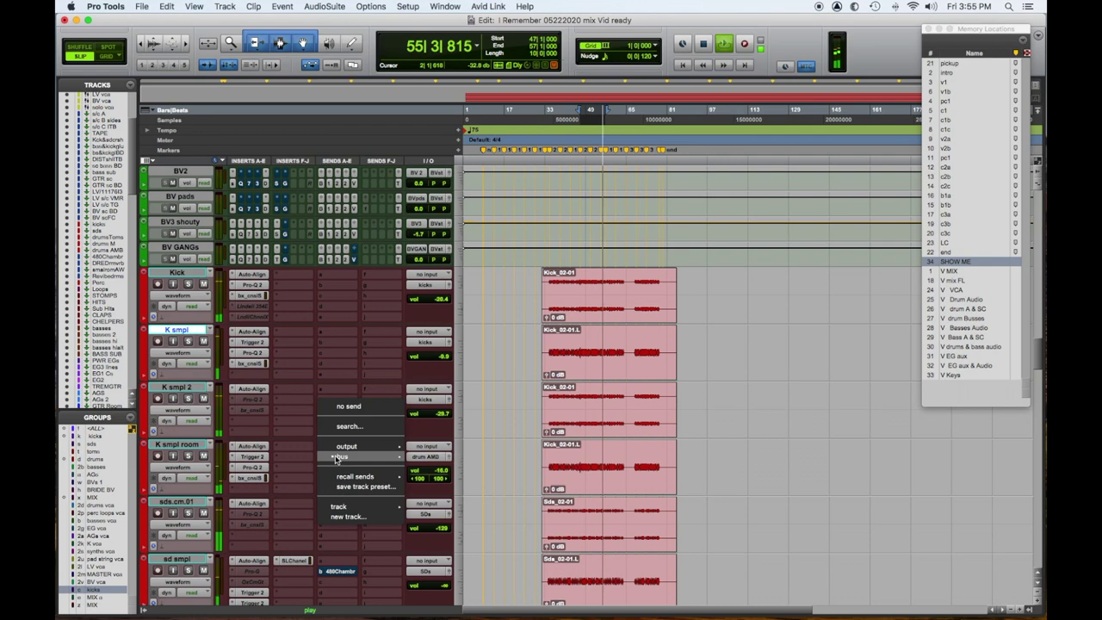
{"action": "mouse_move", "coordinate": [379, 457]}
{"action": "mouse_move", "coordinate": [454, 464]}
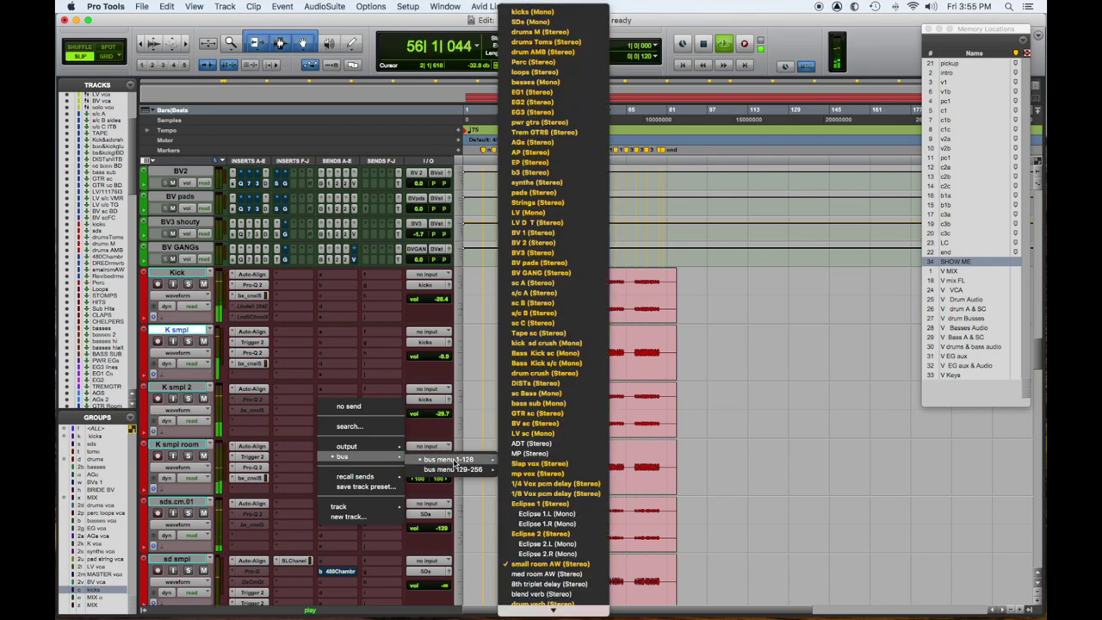
{"action": "left_click", "coordinate": [532, 563]}
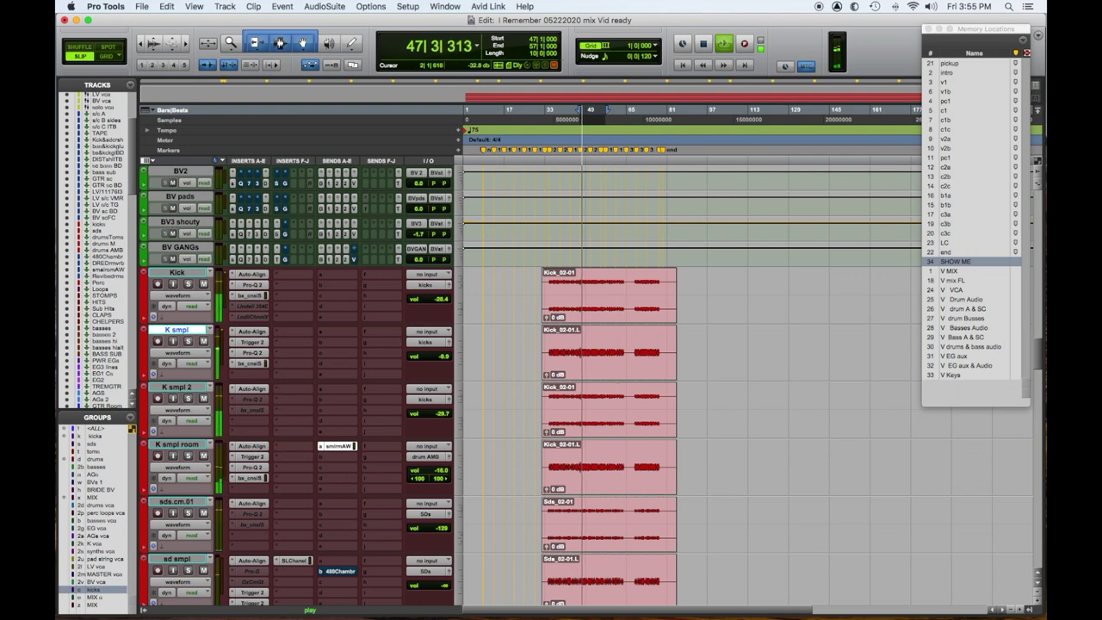
Step: Adjust the K smpl room send to small room AW to about -7.8 dB and close the send window
{"action": "left_click", "coordinate": [337, 445]}
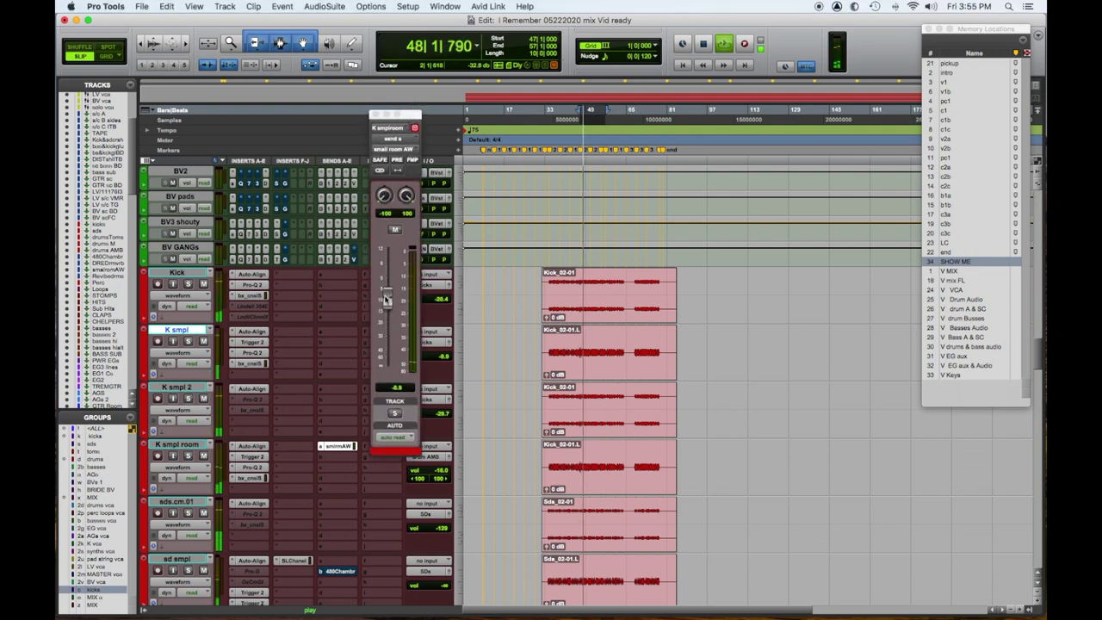
{"action": "left_click_drag", "start_coordinate": [387, 264], "coordinate": [390, 298]}
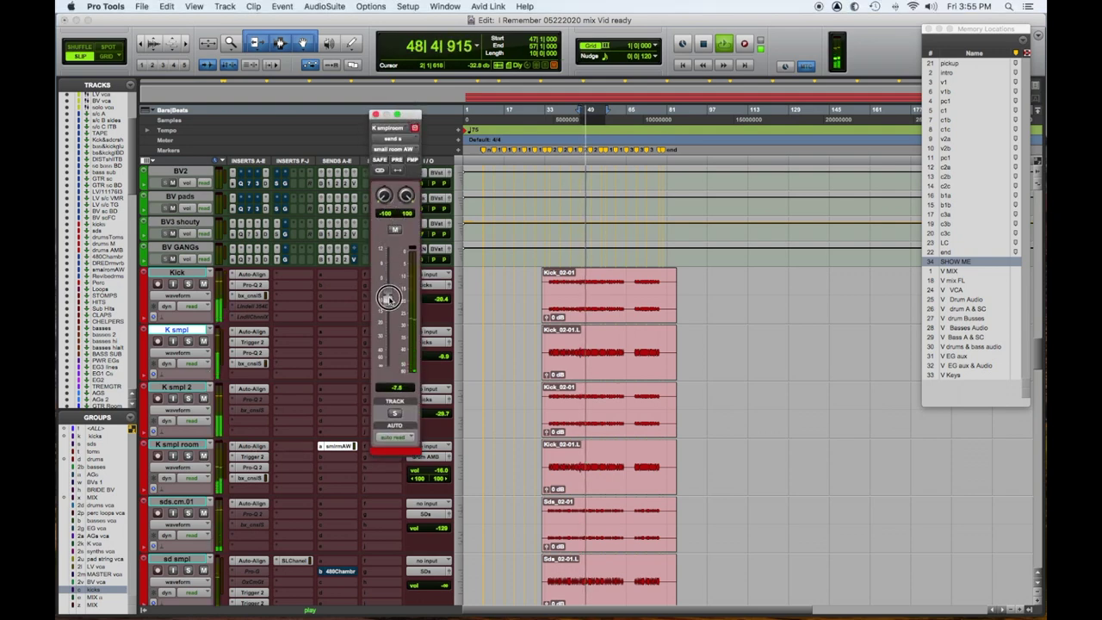
{"action": "left_click", "coordinate": [376, 115]}
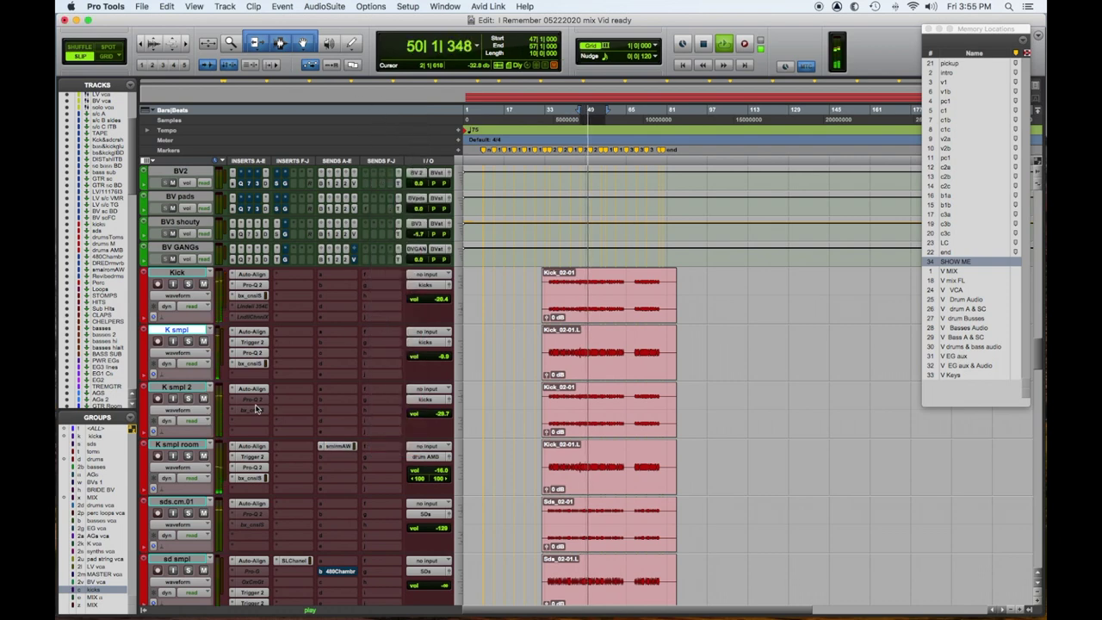
Step: Raise sds.cm.01 to -15.1 dB, solo it and move the low shelf in its Pro-Q 2 to about 87 Hz
{"action": "scroll", "coordinate": [256, 409], "scroll_direction": "down", "scroll_amount": 5}
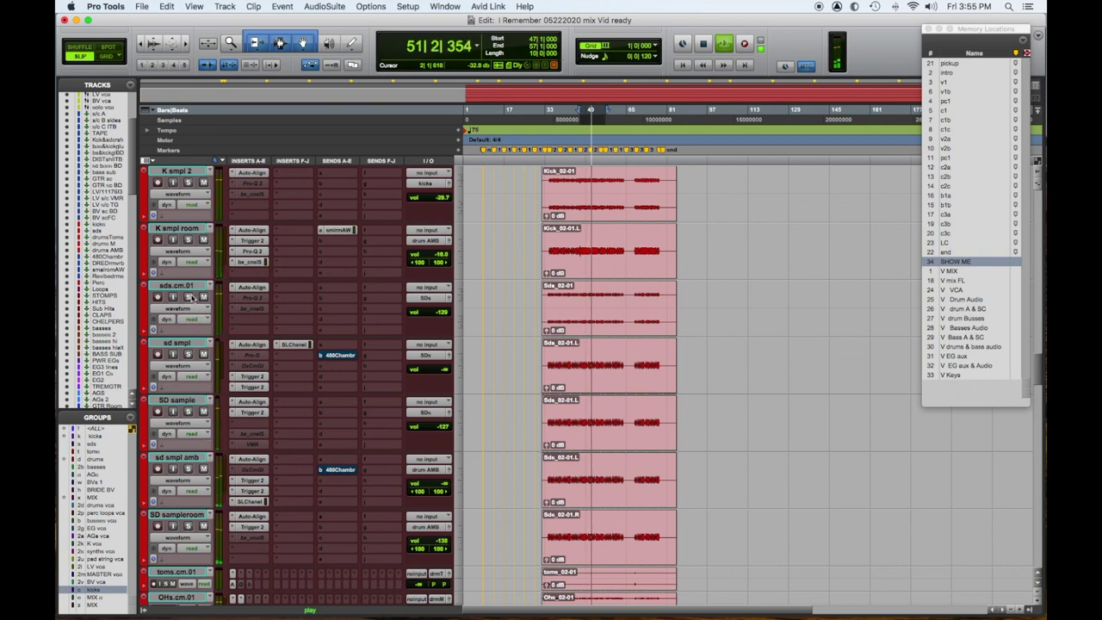
{"action": "left_click", "coordinate": [182, 287]}
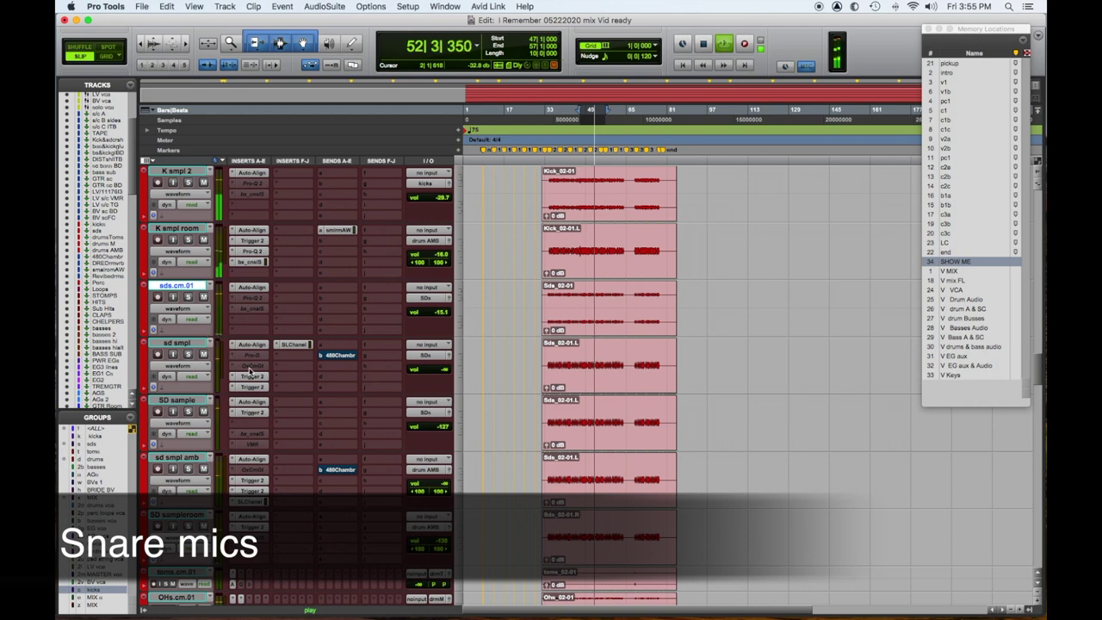
{"action": "left_click", "coordinate": [262, 299]}
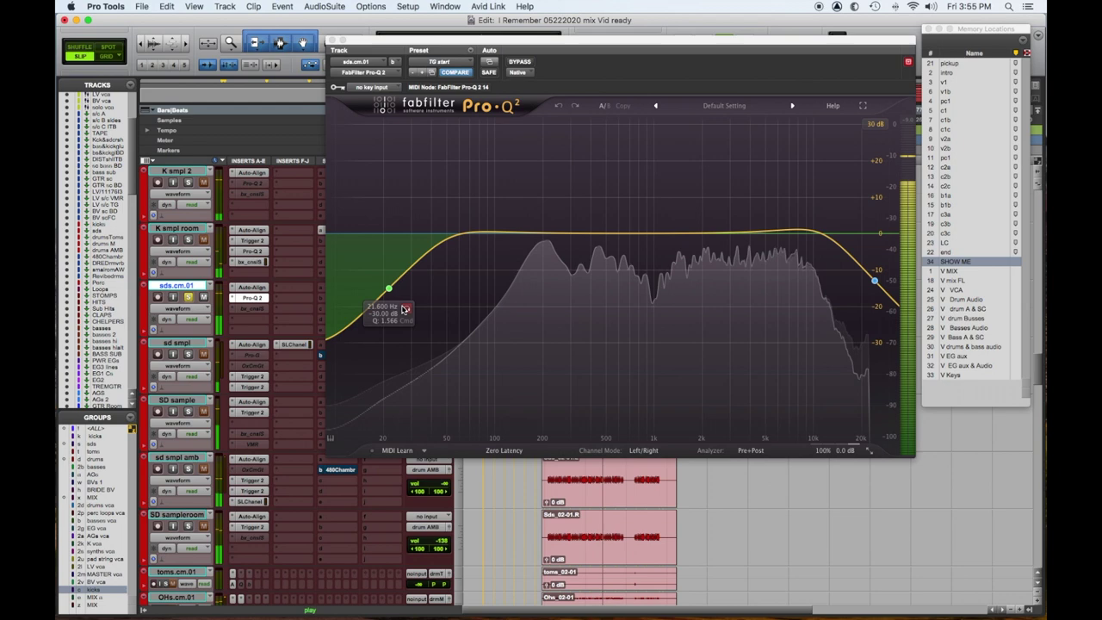
{"action": "left_click_drag", "start_coordinate": [392, 298], "coordinate": [503, 312]}
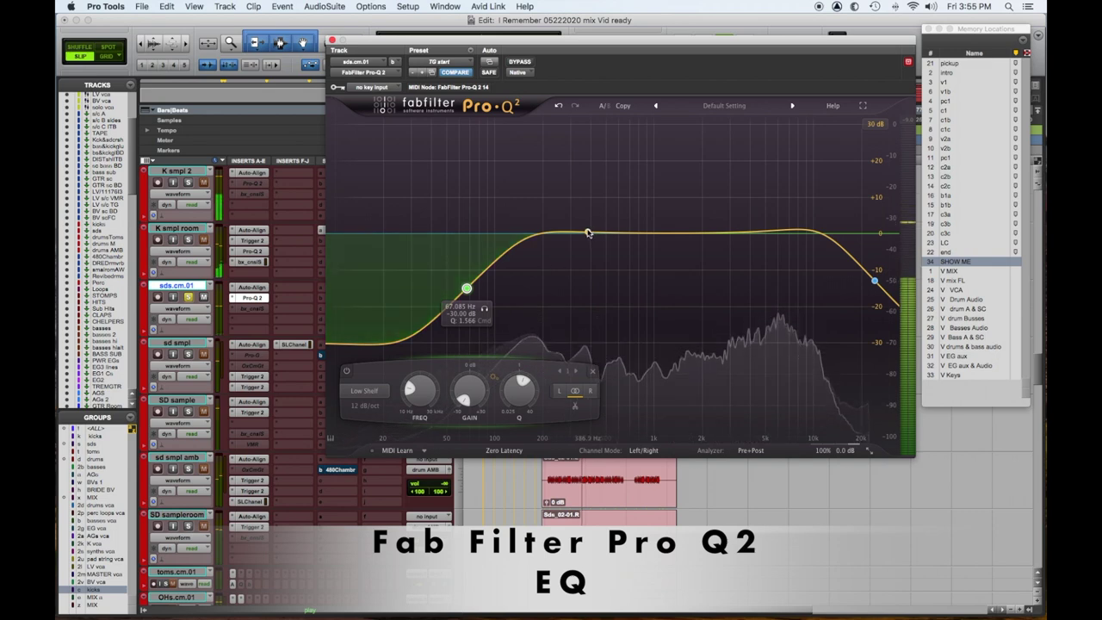
Step: Add a narrow bell cut of about 7 dB near 400 Hz to the sds.cm.01 EQ and lower the high shelf's frequency
{"action": "left_click_drag", "start_coordinate": [589, 234], "coordinate": [583, 174]}
{"action": "left_click_drag", "start_coordinate": [635, 395], "coordinate": [630, 360]}
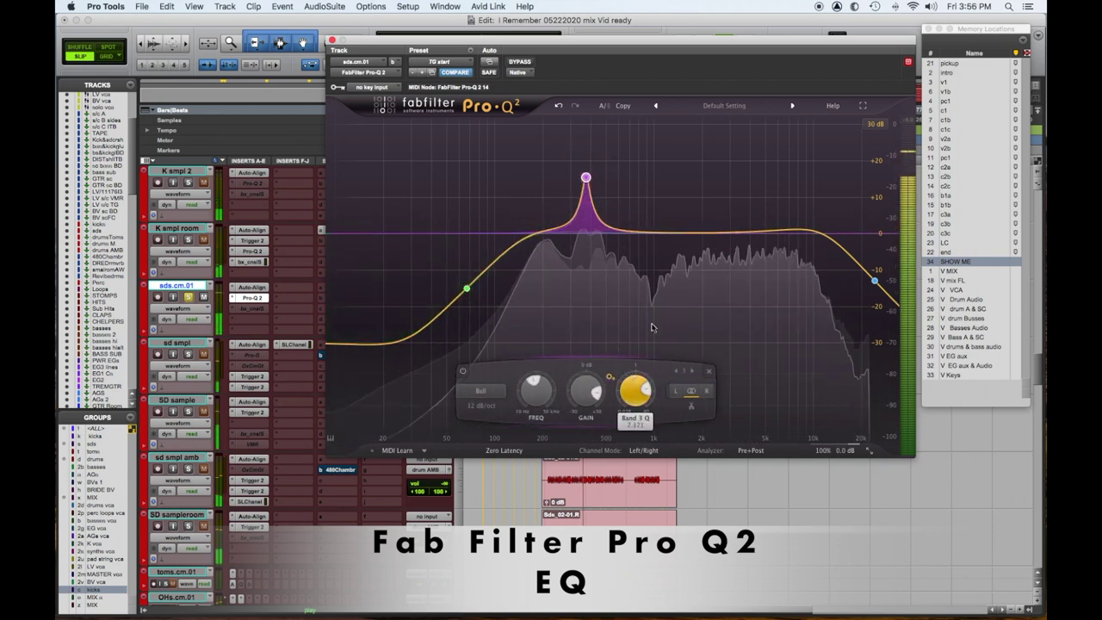
{"action": "left_click_drag", "start_coordinate": [586, 177], "coordinate": [586, 153]}
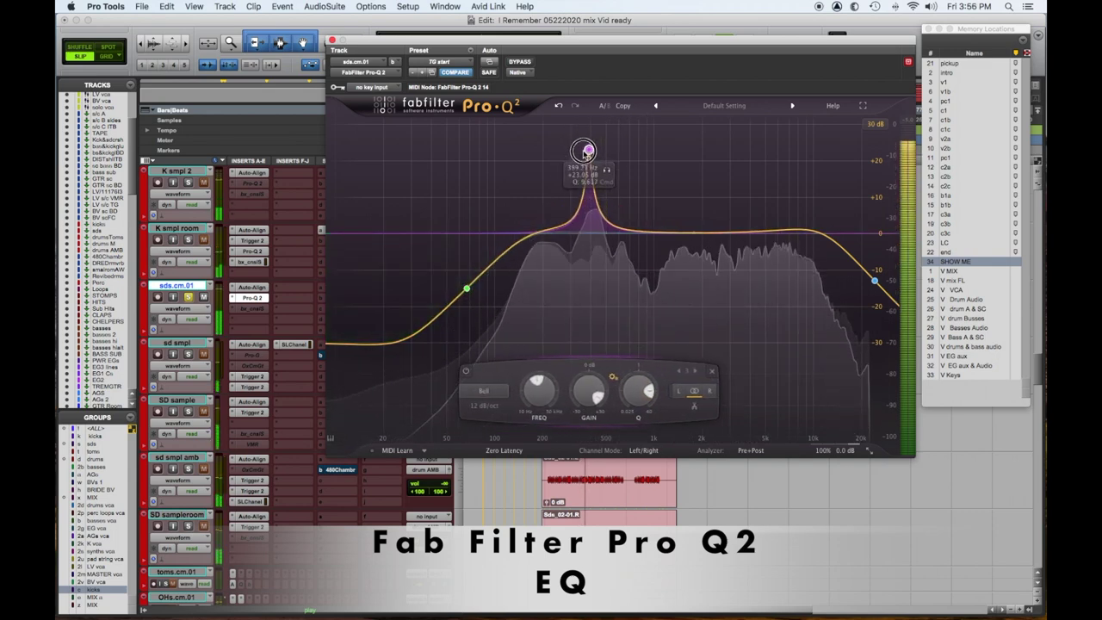
{"action": "left_click_drag", "start_coordinate": [589, 389], "coordinate": [588, 476]}
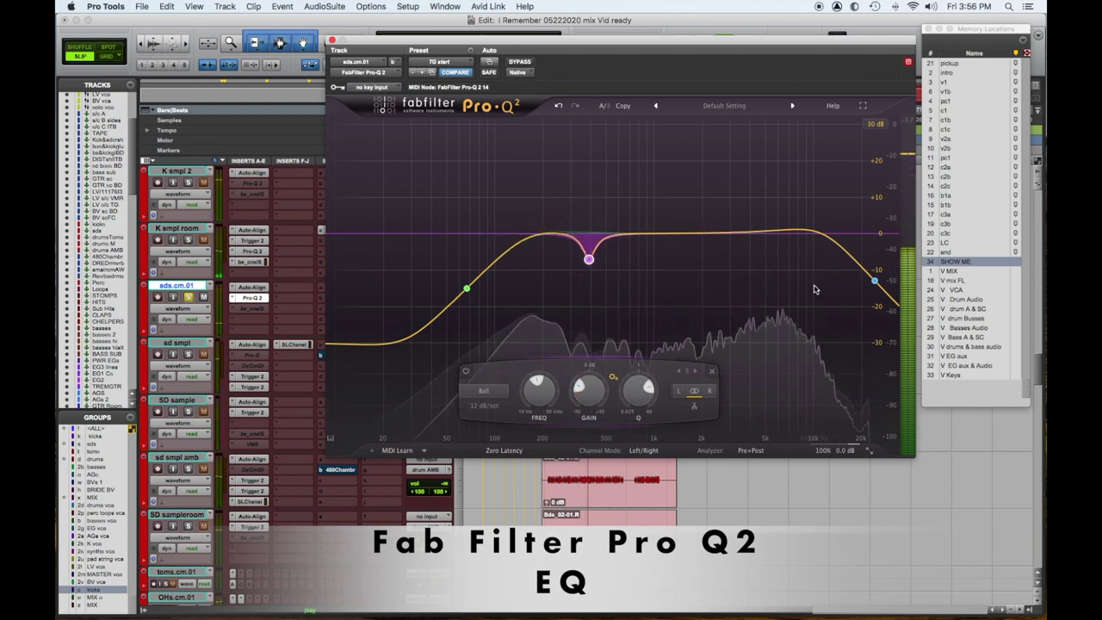
{"action": "mouse_move", "coordinate": [862, 307]}
{"action": "left_mouse_down"}
{"action": "mouse_move", "coordinate": [819, 313]}
{"action": "mouse_move", "coordinate": [832, 313]}
{"action": "left_mouse_up"}
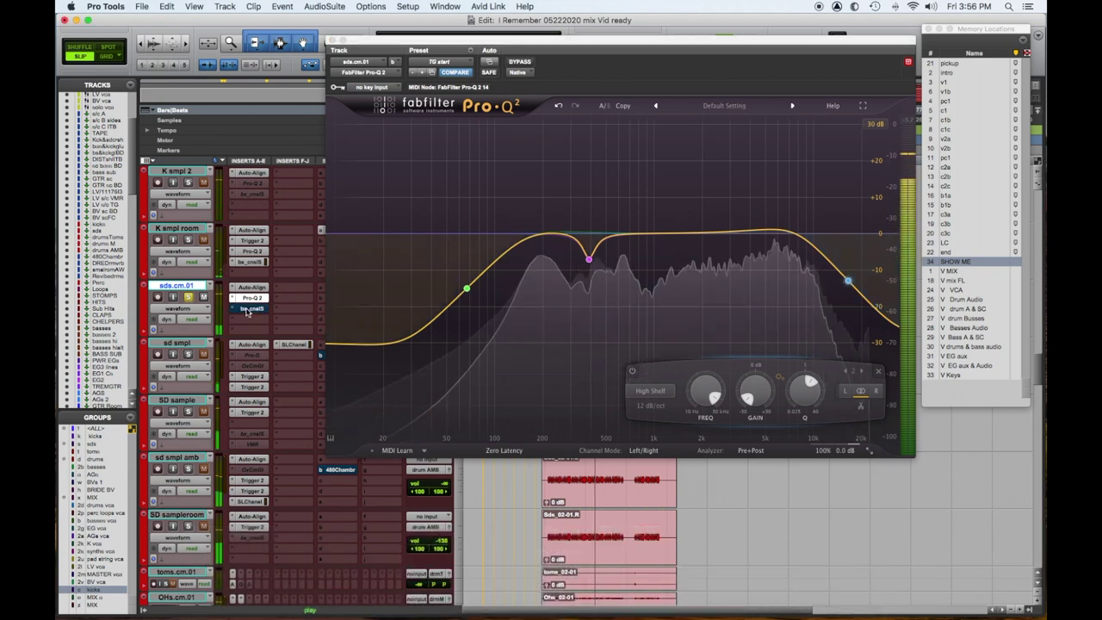
Step: Shape the sds.cm.01 SSL 4000 E EQ with a slight low-frequency bell boost, a low-mid cut and a small high-frequency lift
{"action": "left_click", "coordinate": [251, 309]}
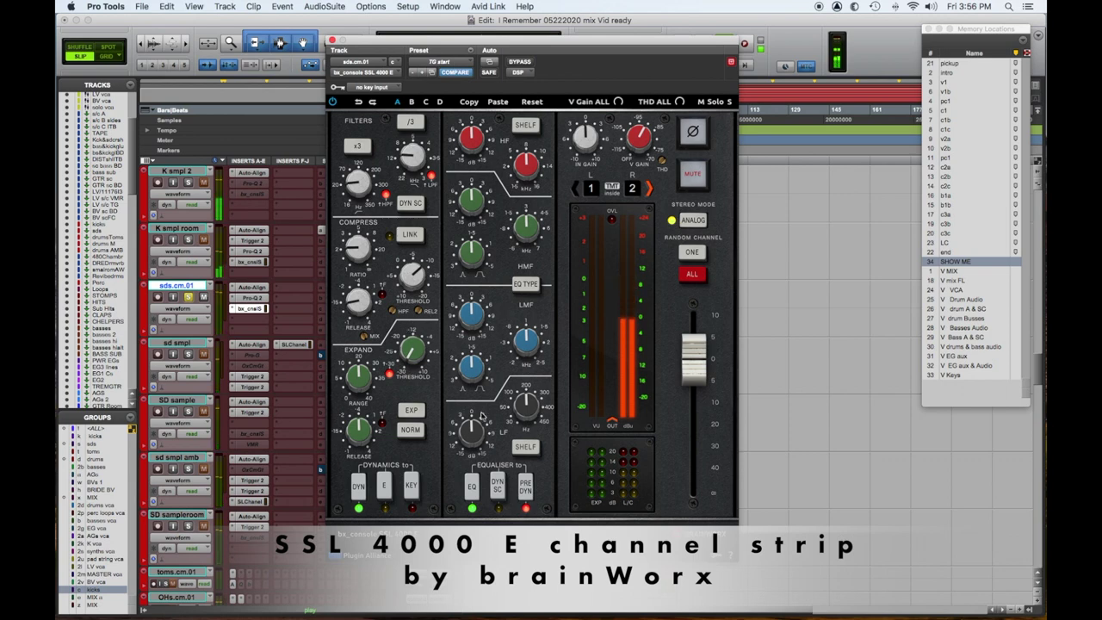
{"action": "left_click", "coordinate": [526, 447]}
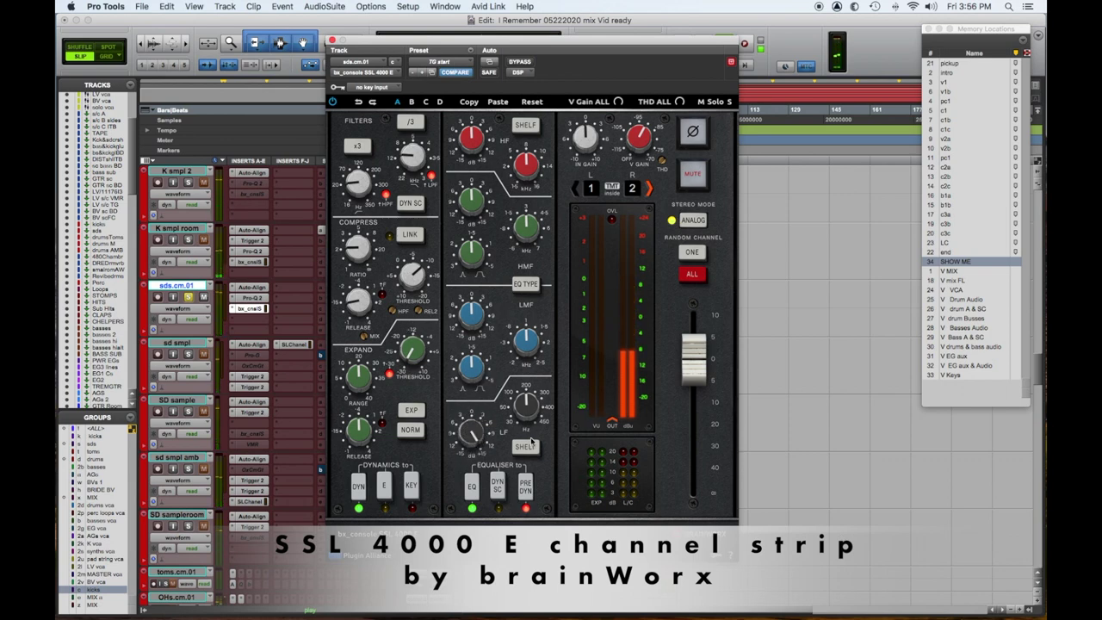
{"action": "left_click_drag", "start_coordinate": [472, 431], "coordinate": [466, 458]}
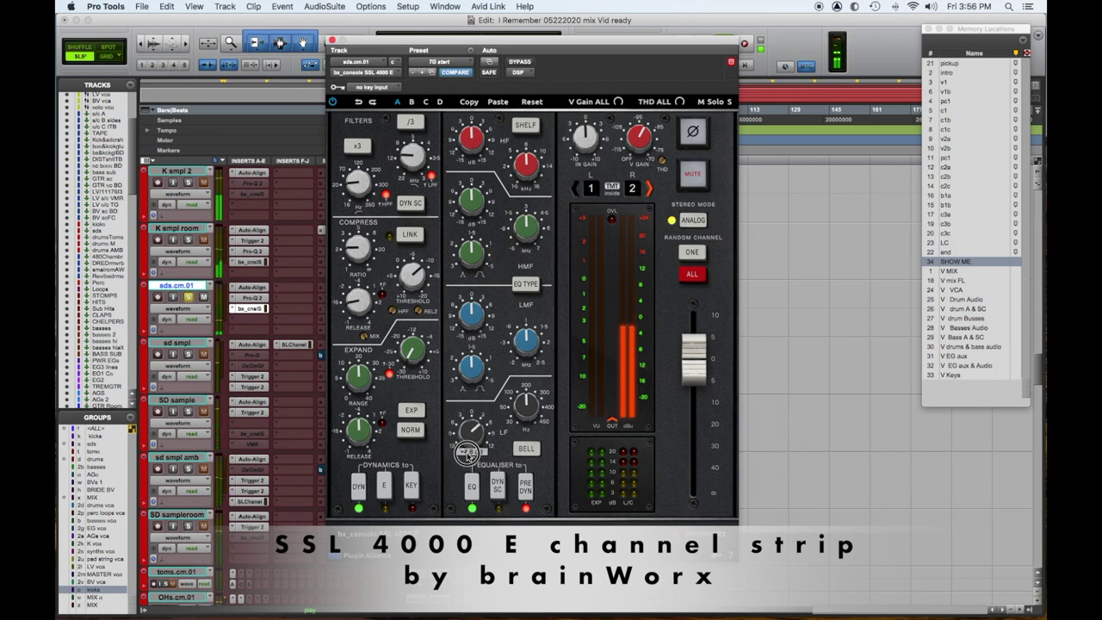
{"action": "left_click_drag", "start_coordinate": [471, 346], "coordinate": [523, 362]}
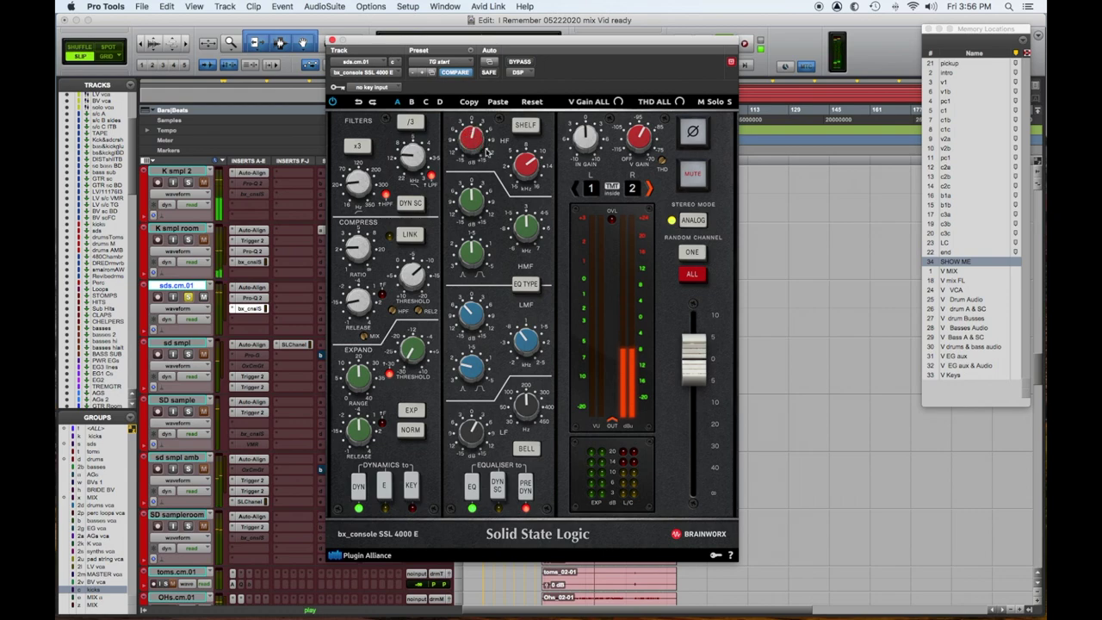
{"action": "left_click", "coordinate": [331, 41]}
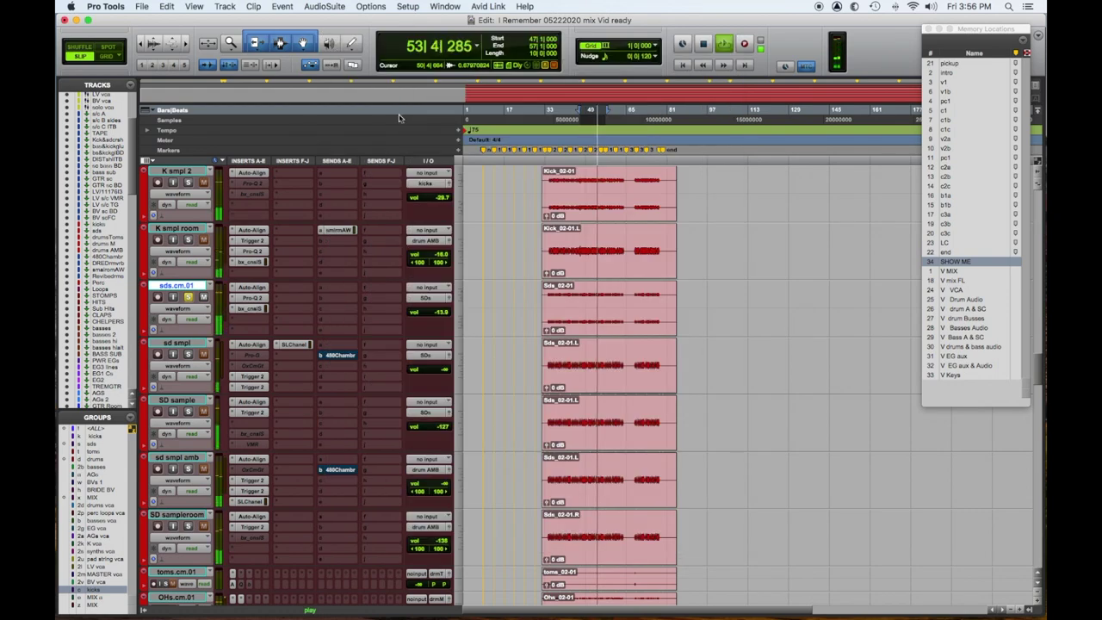
Step: Unsolo sds.cm.01 and set the expander release in its SSL 4000 E to about 1.54 s
{"action": "left_click", "coordinate": [188, 297]}
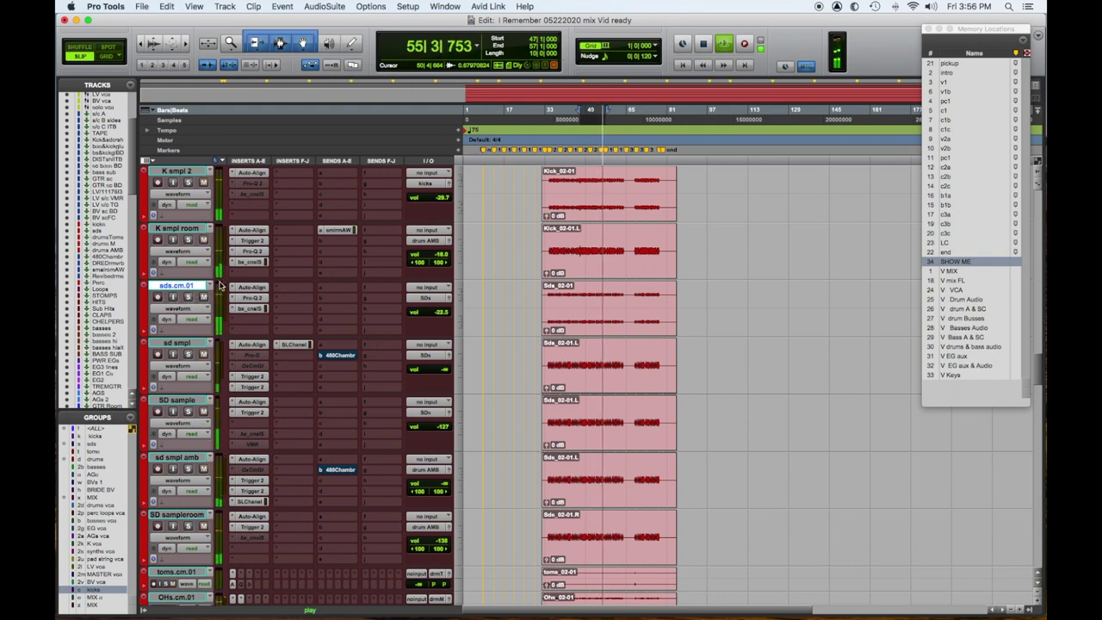
{"action": "left_click", "coordinate": [250, 308]}
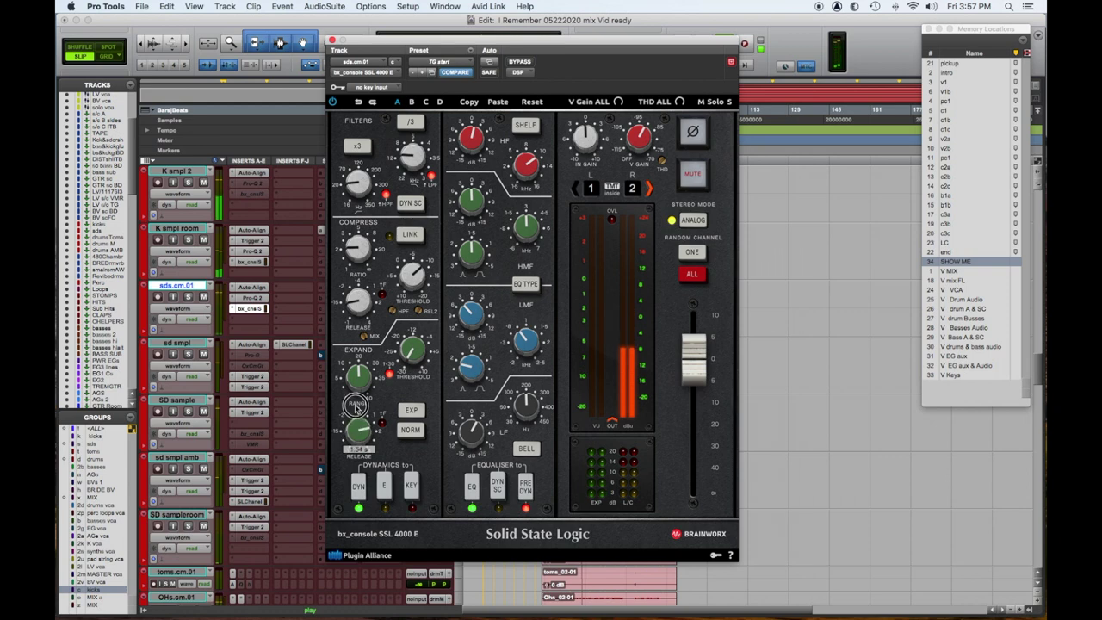
{"action": "left_click", "coordinate": [331, 40]}
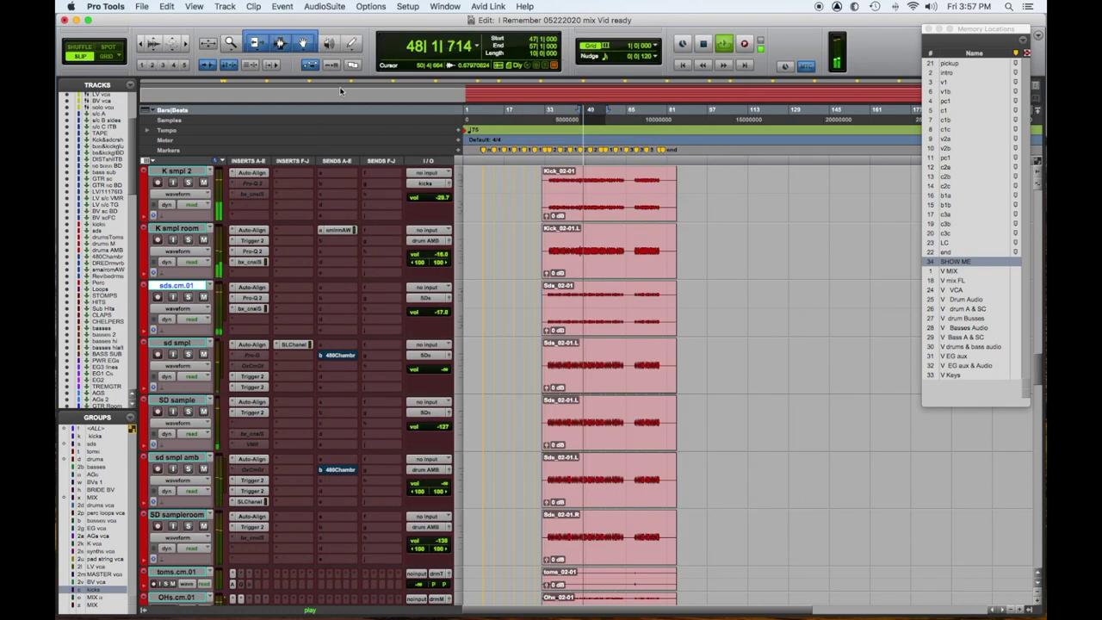
Step: Solo sd smpl, remove its SSLChannel insert and move both Trigger 2 inserts up to the second and third slots
{"action": "left_click", "coordinate": [188, 354]}
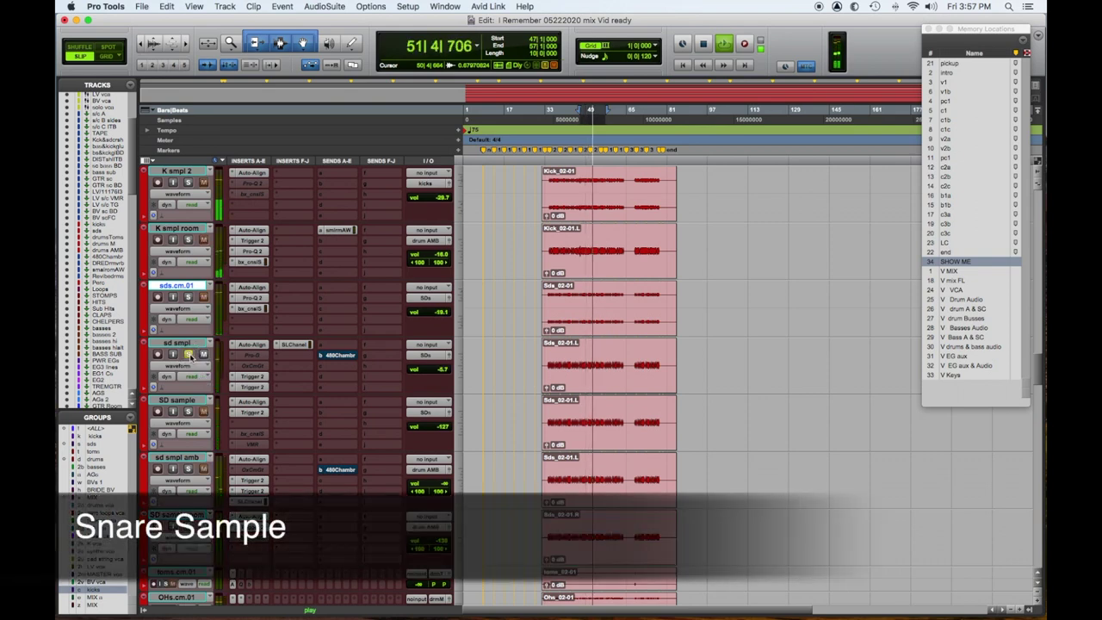
{"action": "left_click", "coordinate": [291, 345], "text": "ctrl+super"}
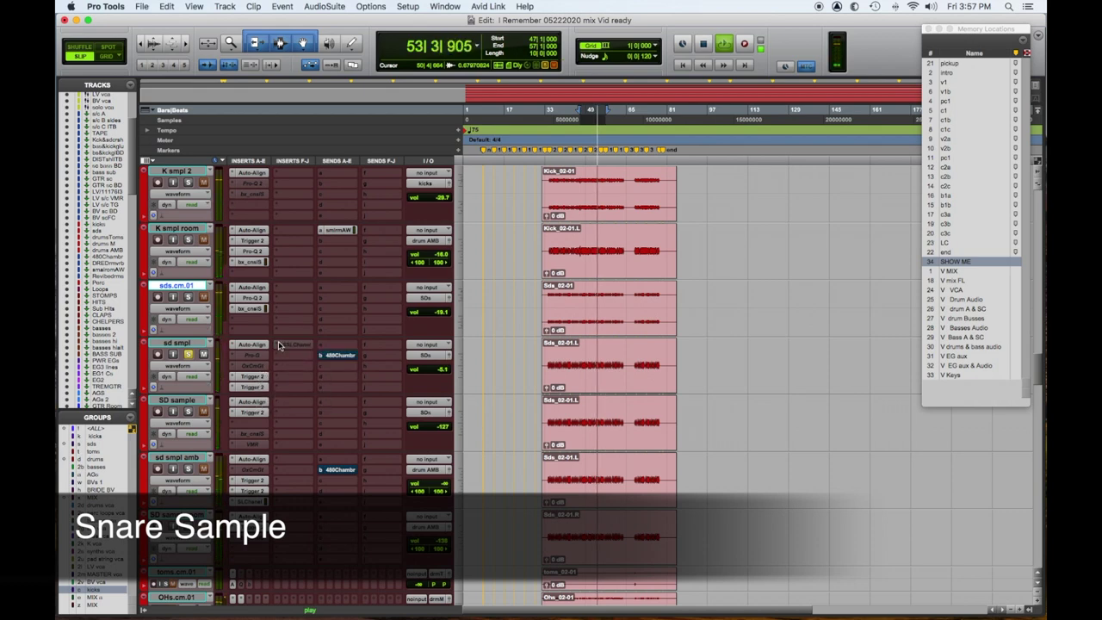
{"action": "left_click", "coordinate": [278, 345]}
{"action": "key", "text": "Escape"}
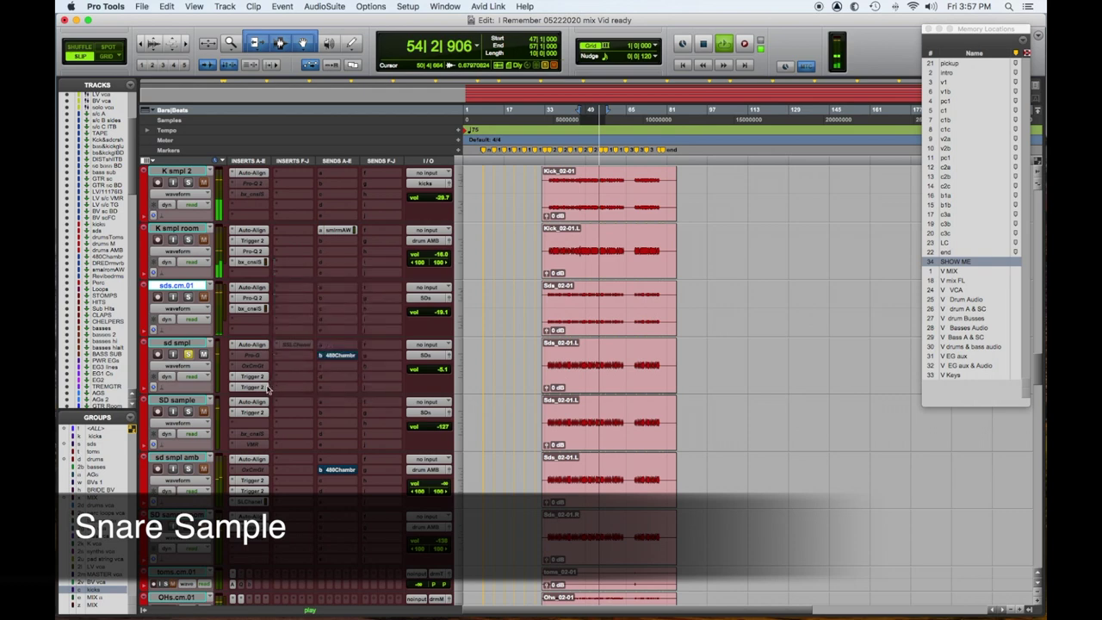
{"action": "left_click_drag", "start_coordinate": [256, 378], "coordinate": [257, 353]}
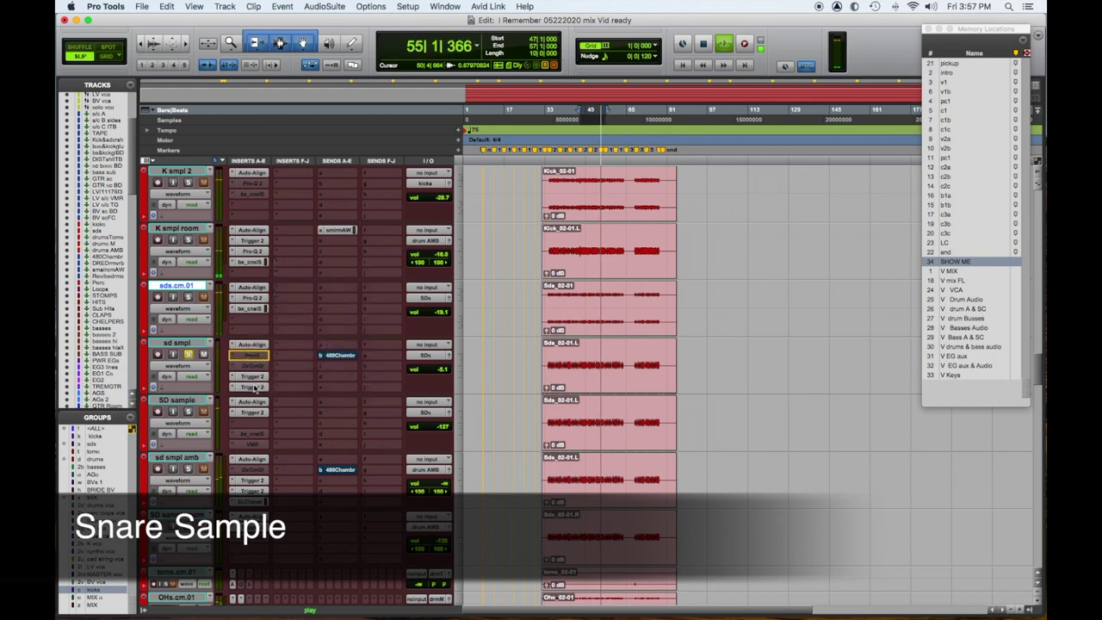
{"action": "mouse_move", "coordinate": [252, 376]}
{"action": "left_mouse_down"}
{"action": "mouse_move", "coordinate": [252, 355]}
{"action": "mouse_move", "coordinate": [254, 379]}
{"action": "mouse_move", "coordinate": [255, 368]}
{"action": "left_mouse_up"}
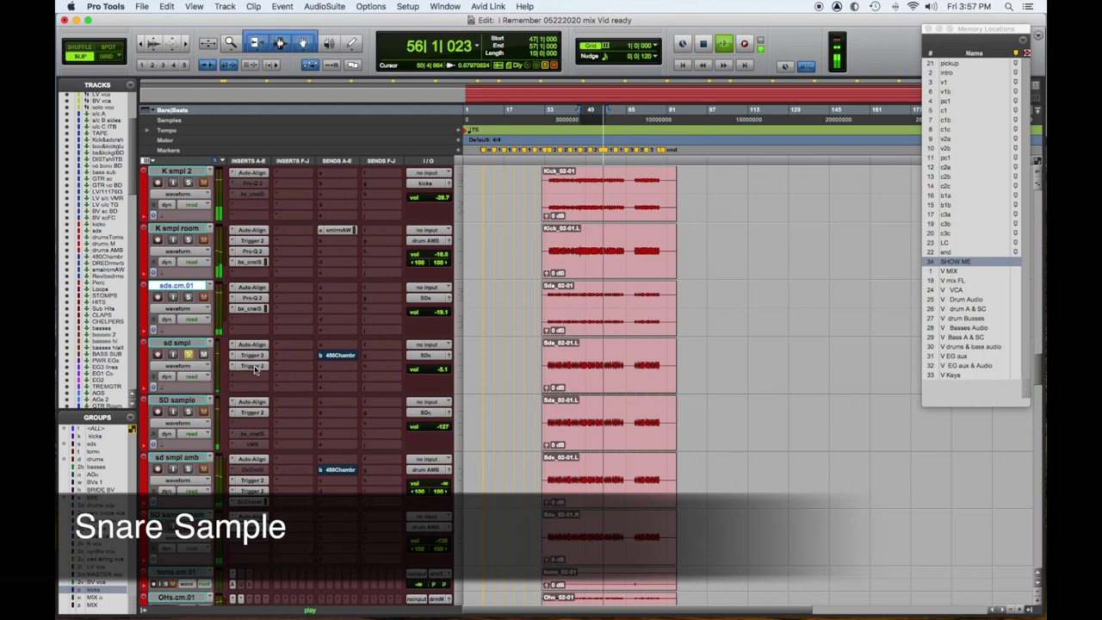
Step: In sd smpl's second Trigger 2, pull the Ludwig FX mic to -inf, Room to -14.16 dB and OH to -12.32 dB
{"action": "left_click", "coordinate": [256, 369]}
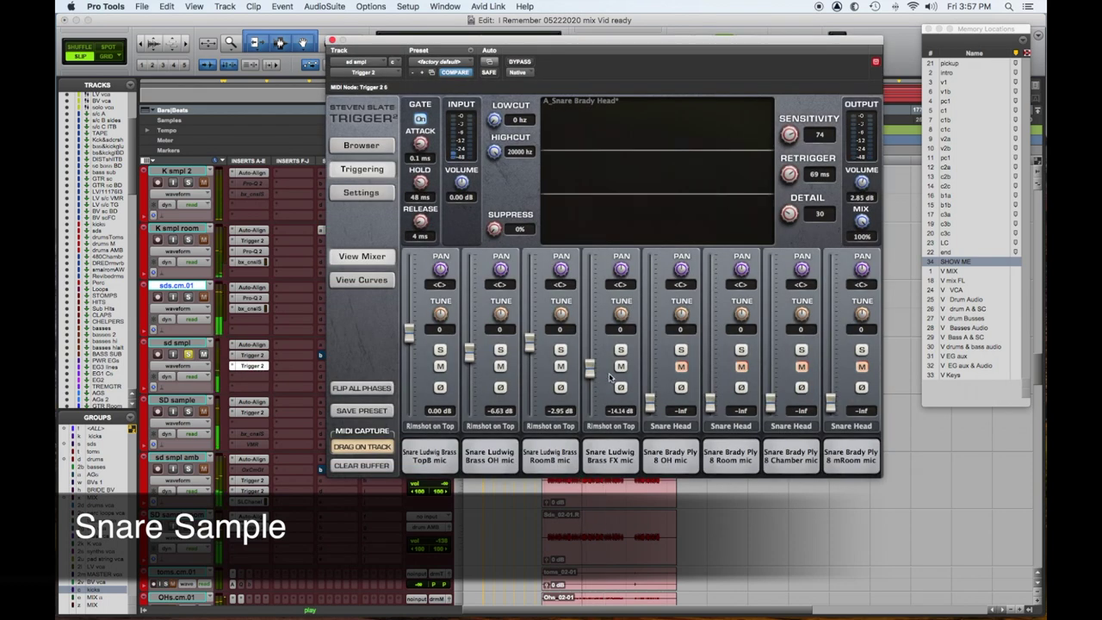
{"action": "left_click_drag", "start_coordinate": [591, 368], "coordinate": [627, 428]}
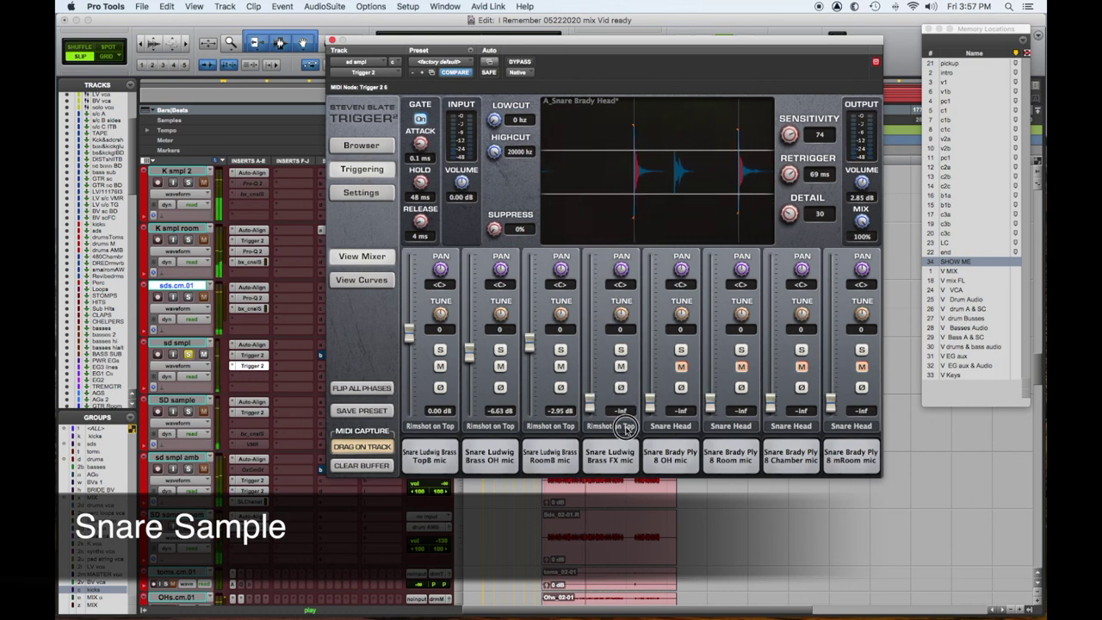
{"action": "left_click_drag", "start_coordinate": [530, 342], "coordinate": [530, 384]}
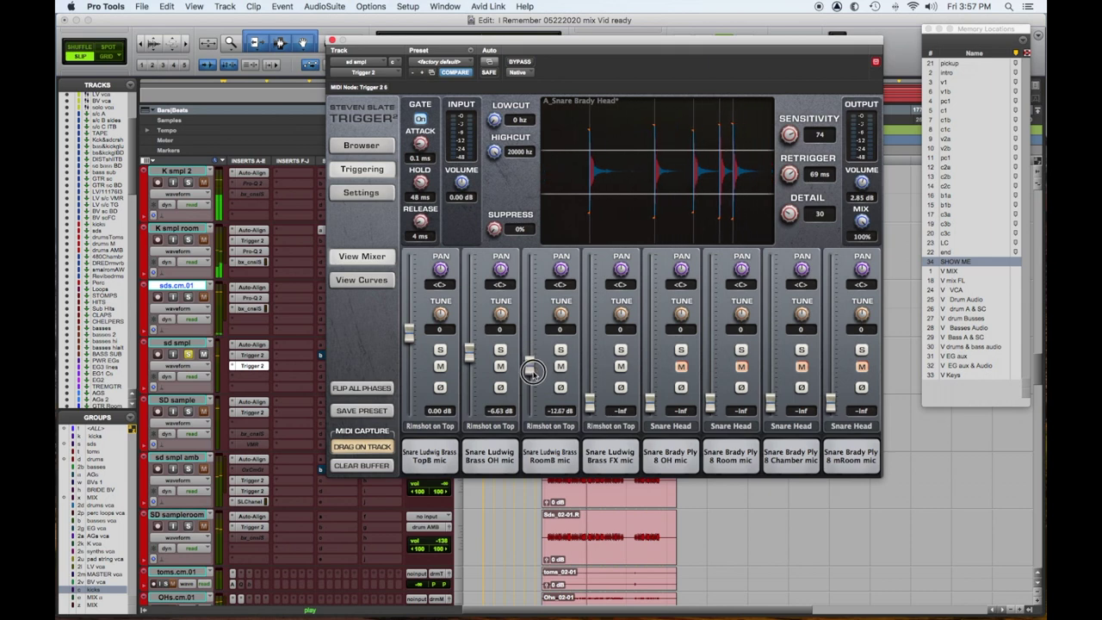
{"action": "left_click_drag", "start_coordinate": [472, 355], "coordinate": [471, 366]}
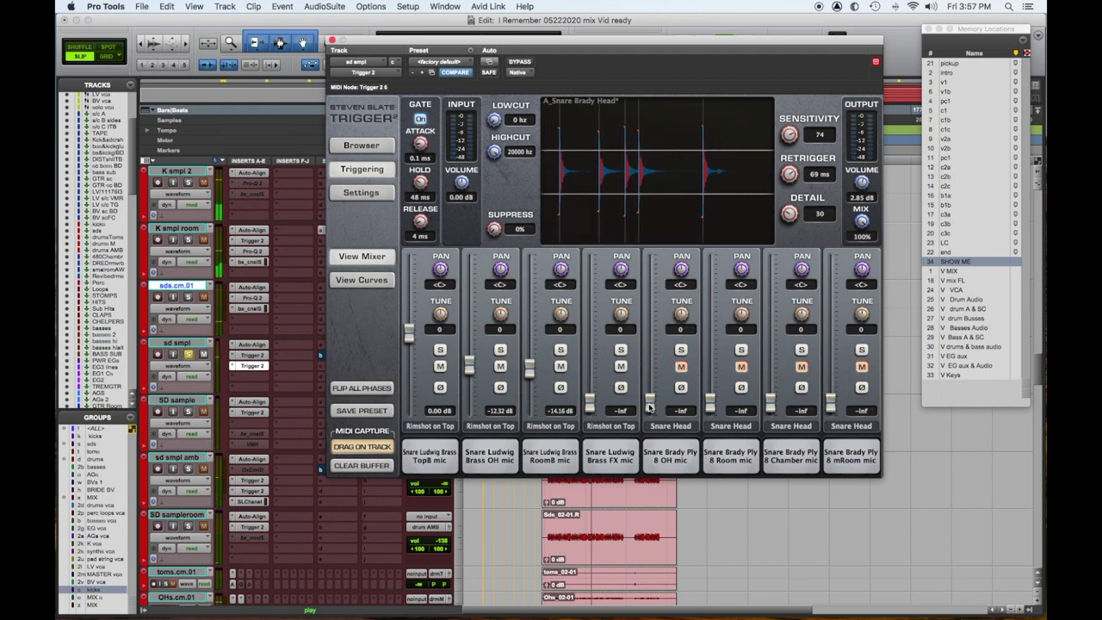
{"action": "left_click", "coordinate": [649, 405]}
{"action": "left_click_drag", "start_coordinate": [649, 405], "coordinate": [667, 418]}
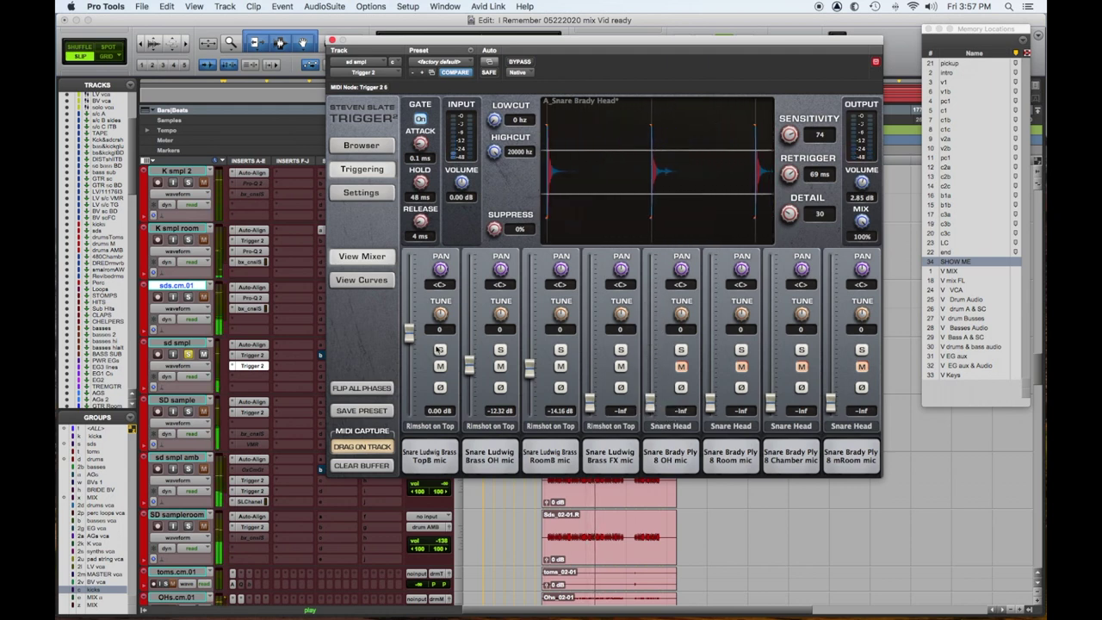
{"action": "left_click", "coordinate": [333, 40]}
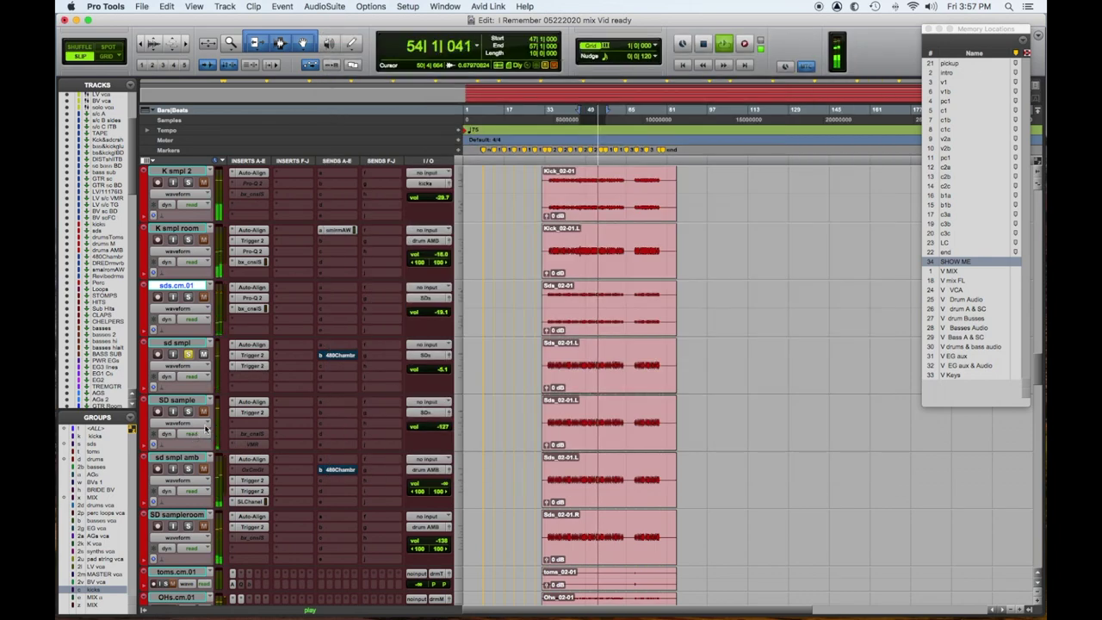
Step: On SD sample's SSL 4000 E, cut the low mids and slightly boost the low band as a bell near 186 Hz
{"action": "left_click", "coordinate": [249, 377]}
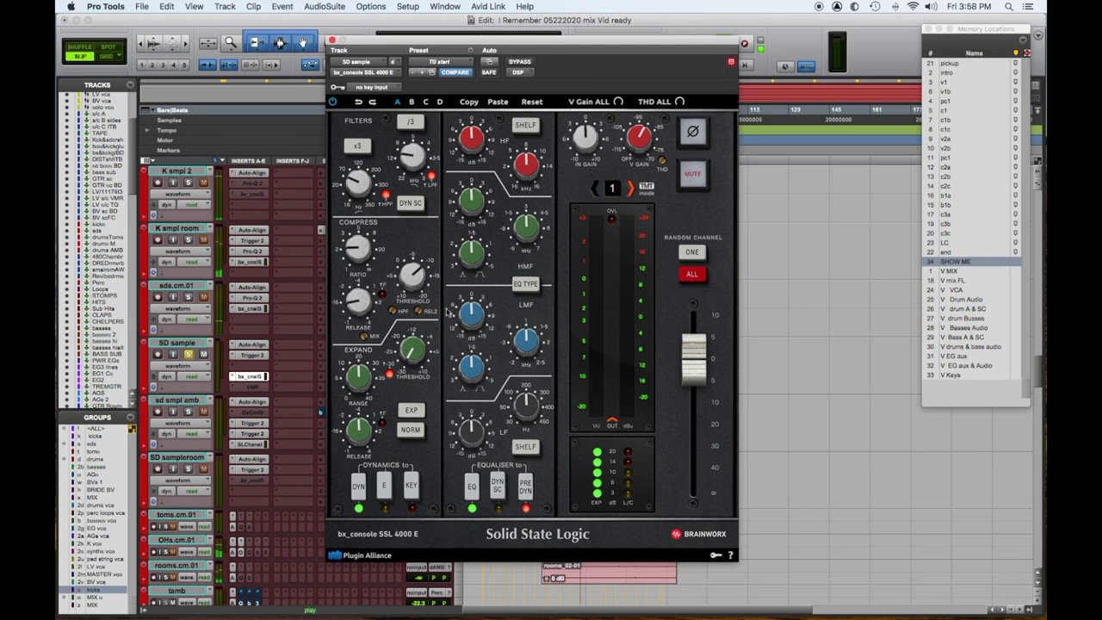
{"action": "left_click_drag", "start_coordinate": [525, 341], "coordinate": [464, 381]}
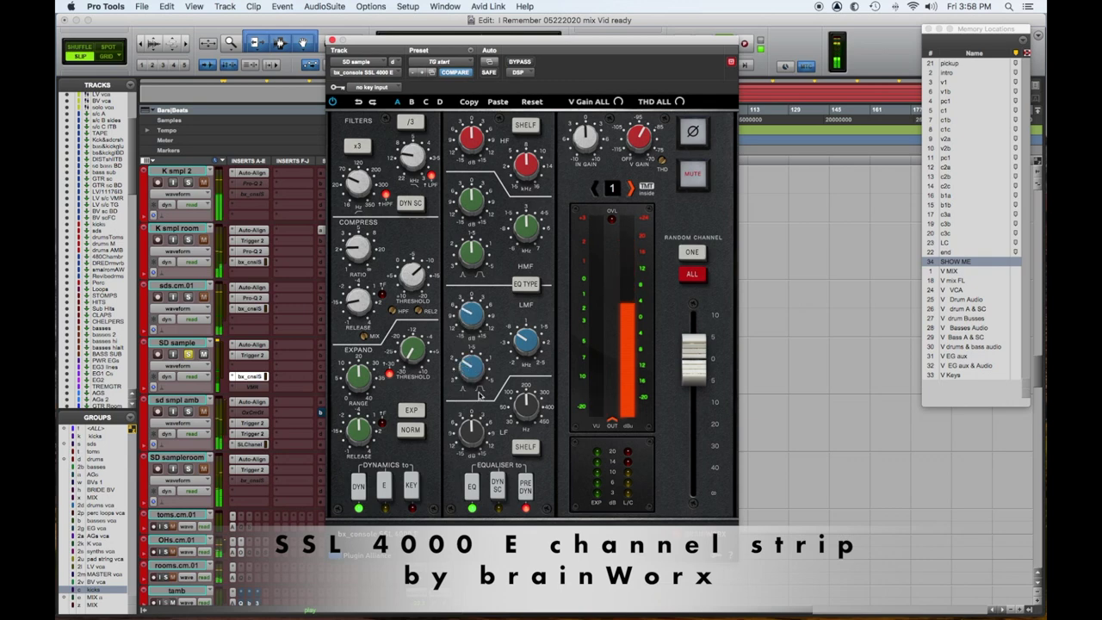
{"action": "left_click", "coordinate": [525, 447]}
{"action": "left_click_drag", "start_coordinate": [473, 435], "coordinate": [474, 428]}
{"action": "left_click_drag", "start_coordinate": [523, 401], "coordinate": [522, 404]}
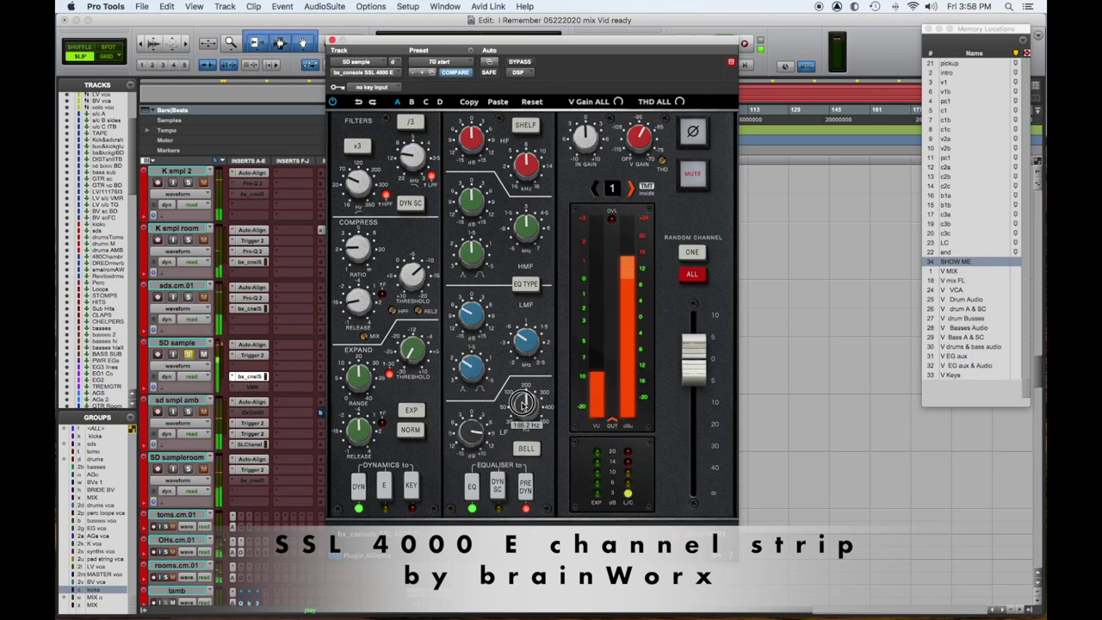
{"action": "left_click_drag", "start_coordinate": [472, 433], "coordinate": [474, 452]}
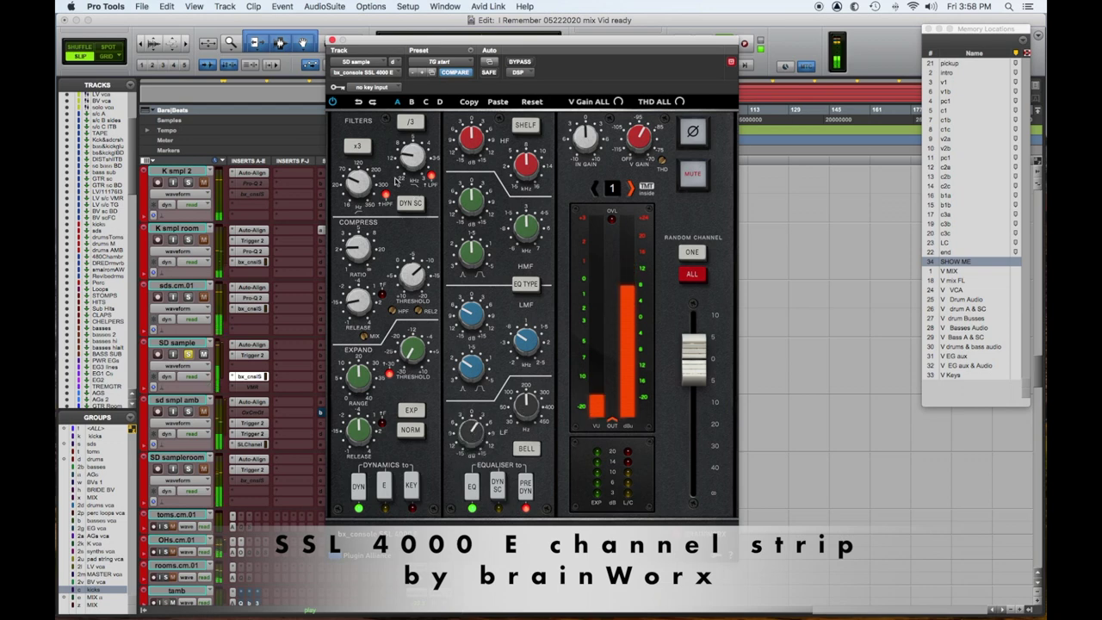
Step: Slightly boost the high and high-mid bands in SD sample's SSL 4000 E and lengthen the expander release
{"action": "mouse_move", "coordinate": [477, 118]}
{"action": "left_click_drag", "start_coordinate": [476, 118], "coordinate": [471, 139]}
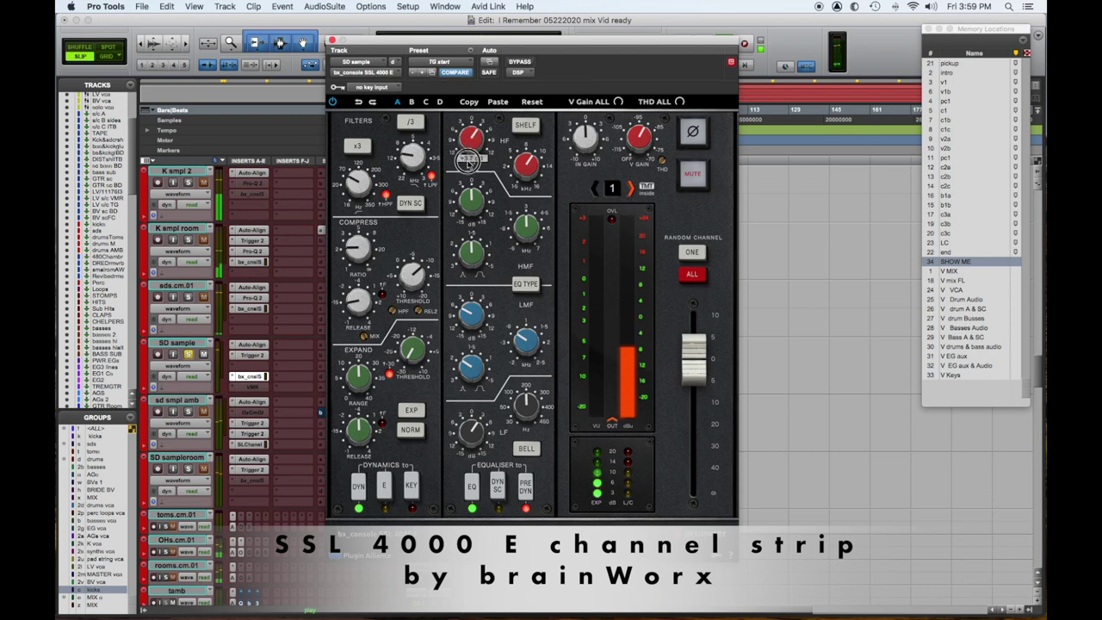
{"action": "mouse_move", "coordinate": [515, 229]}
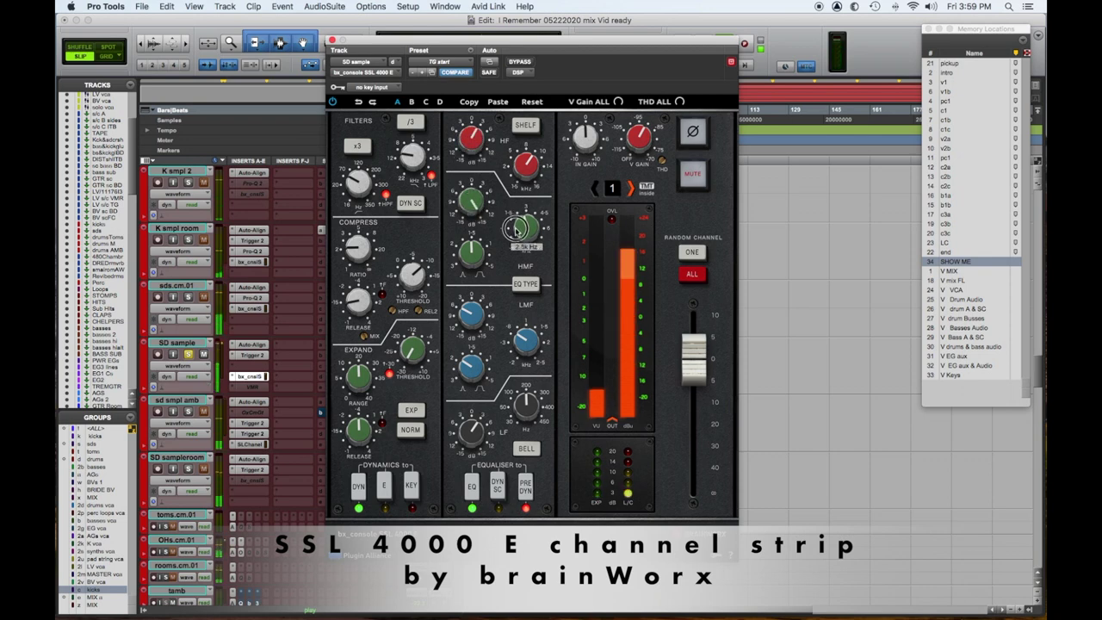
{"action": "left_click_drag", "start_coordinate": [471, 203], "coordinate": [473, 242]}
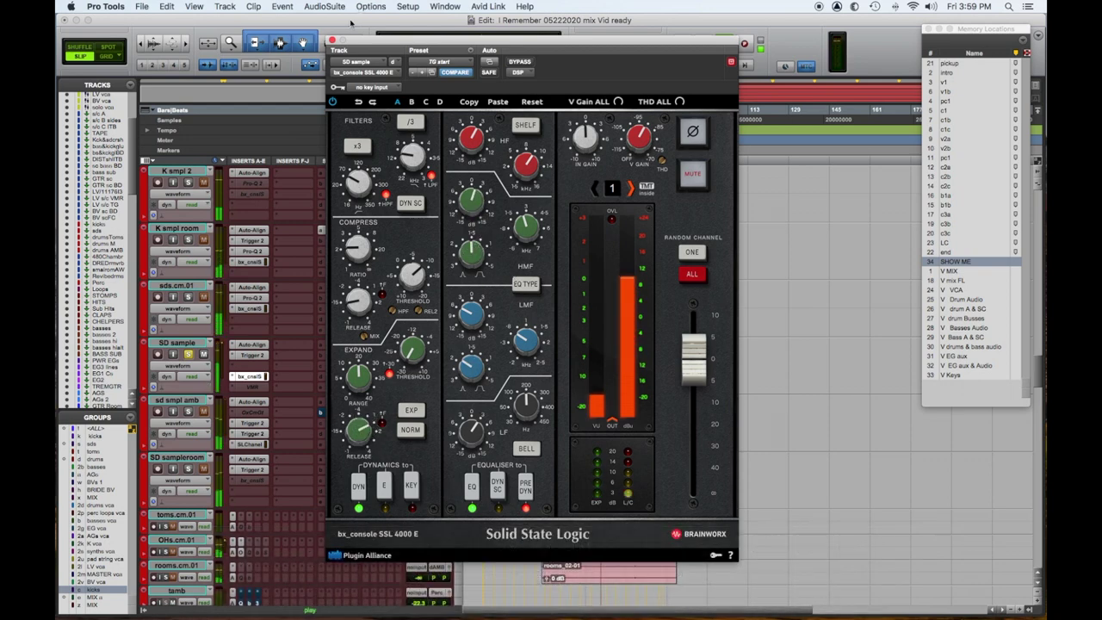
{"action": "left_click", "coordinate": [331, 41]}
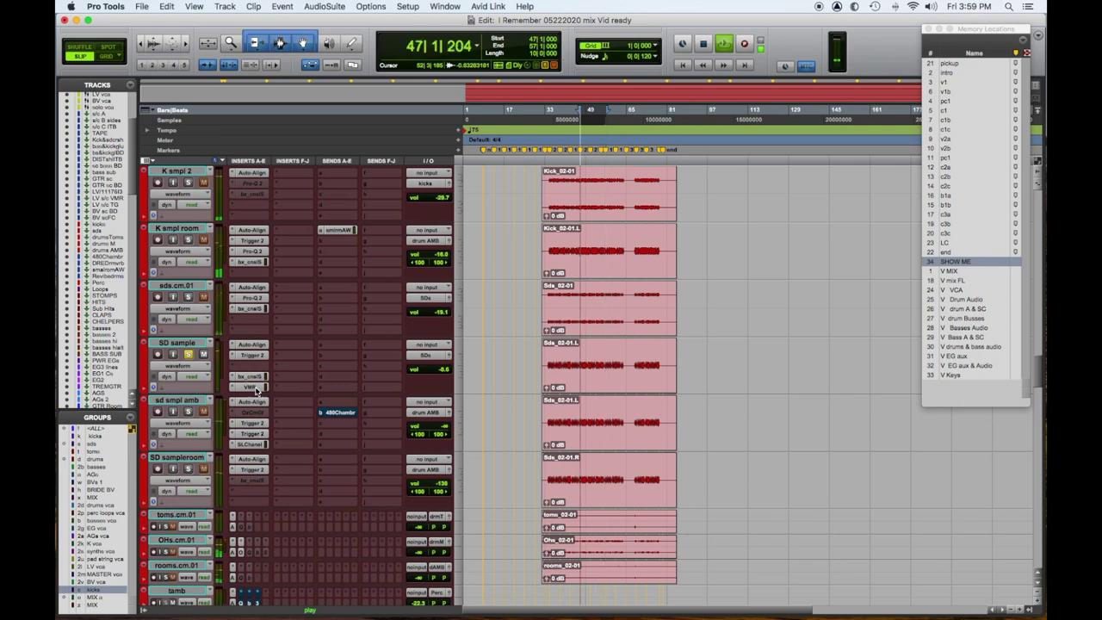
Step: Compare SD sample with its Virtual Mix Rack bypassed and engaged, and make that insert inactive
{"action": "left_click", "coordinate": [250, 387]}
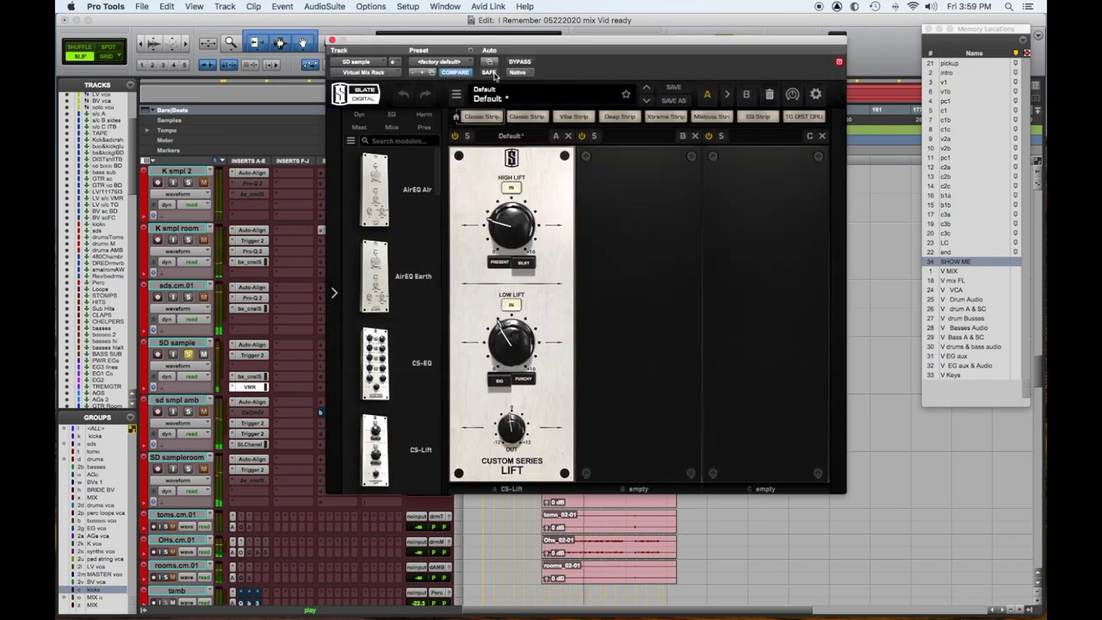
{"action": "left_click", "coordinate": [520, 62]}
{"action": "left_click", "coordinate": [520, 62]}
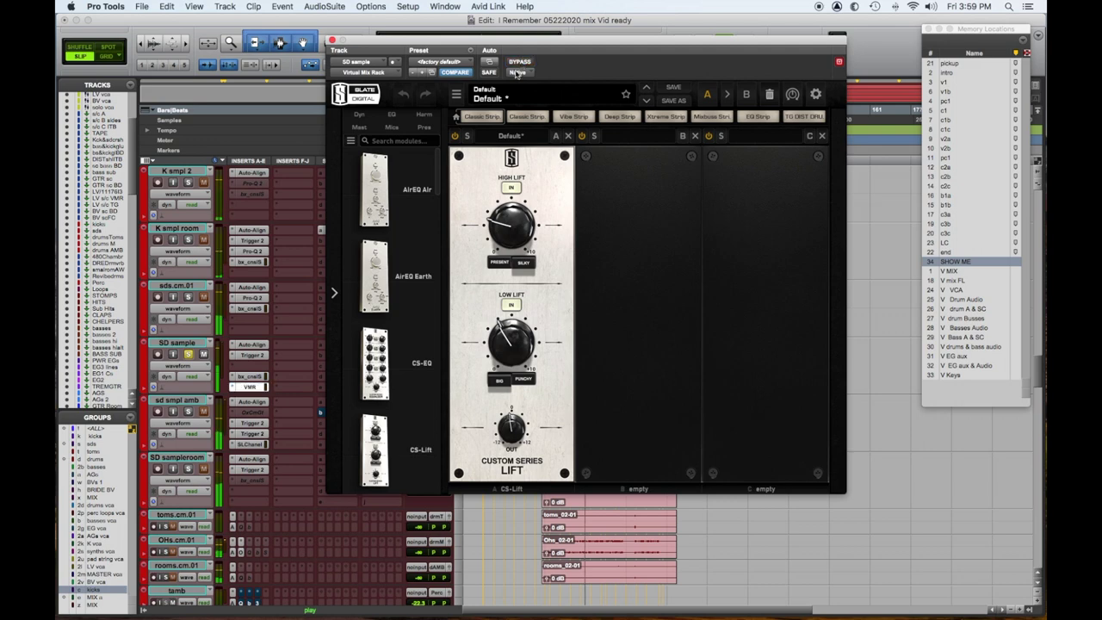
{"action": "left_click", "coordinate": [255, 387], "text": "ctrl+super"}
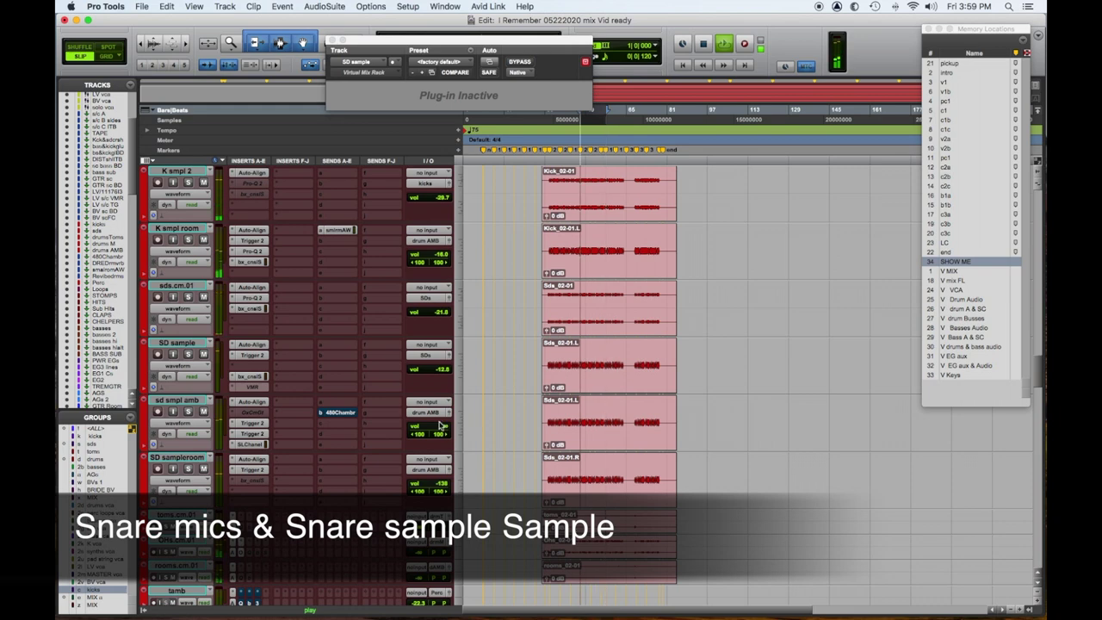
{"action": "key", "text": "super+w"}
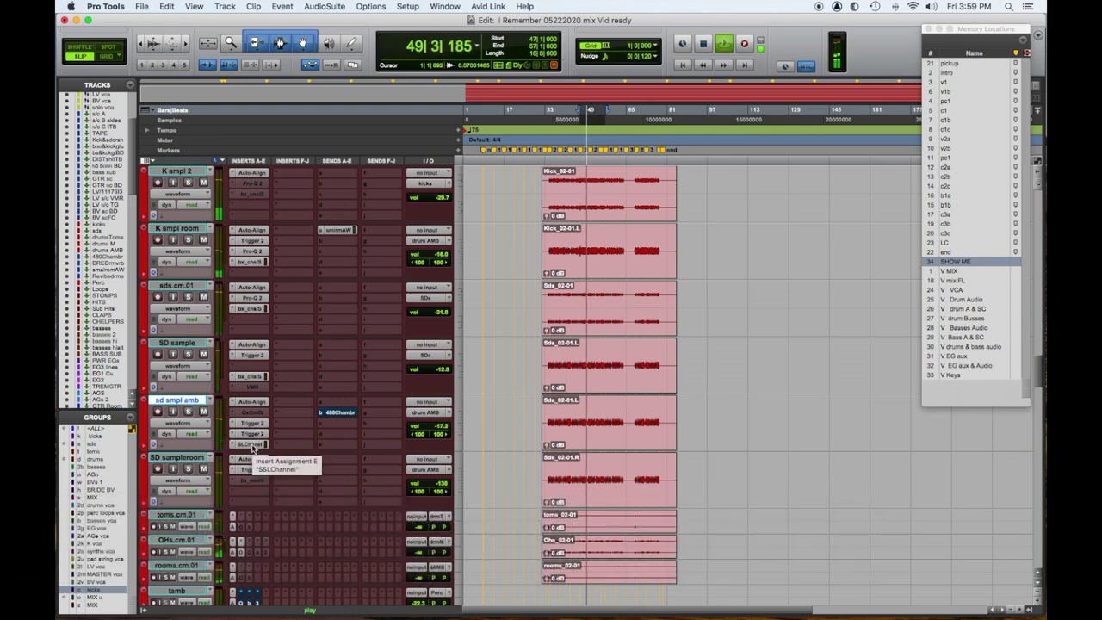
Step: Review the Trigger 2 room mic settings on SD sampleroom and return to the kick tracks
{"action": "left_click", "coordinate": [195, 459]}
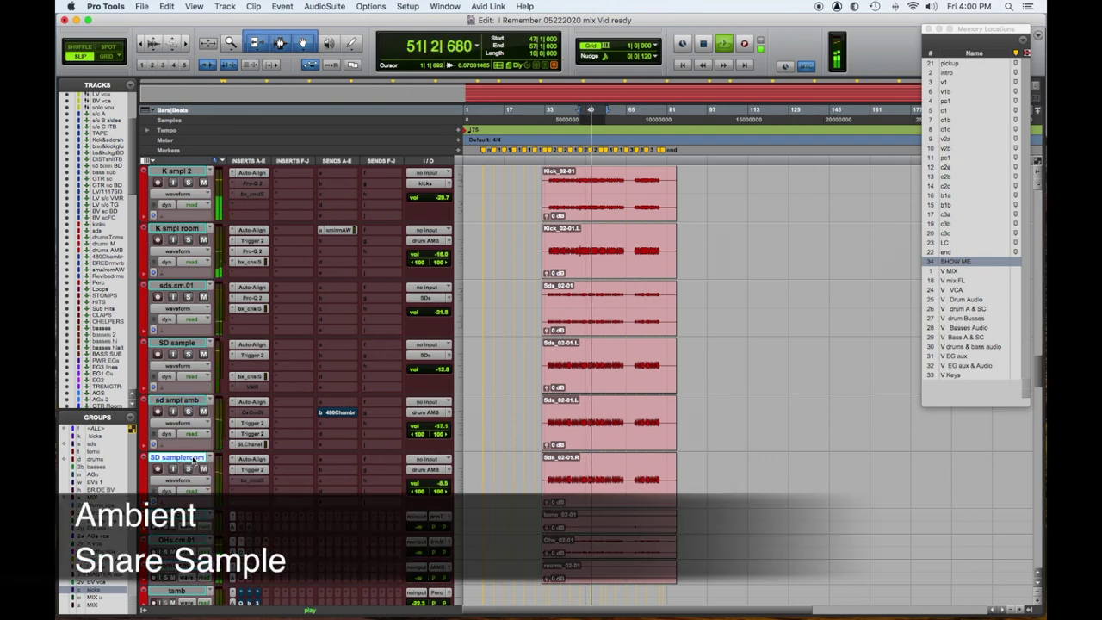
{"action": "left_click", "coordinate": [251, 470]}
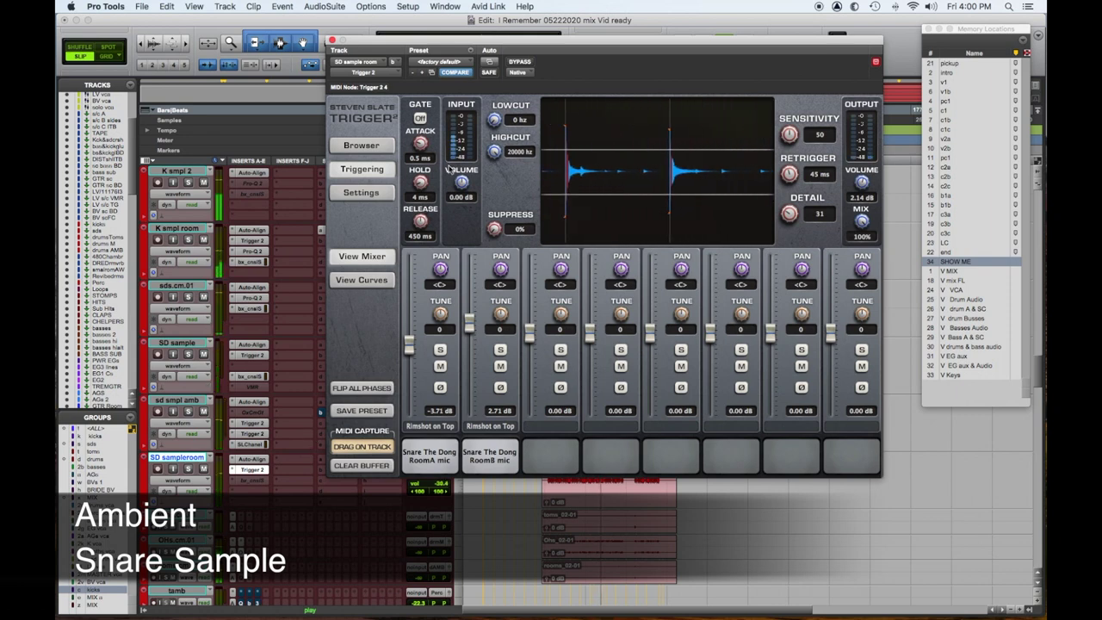
{"action": "key", "text": "super+w"}
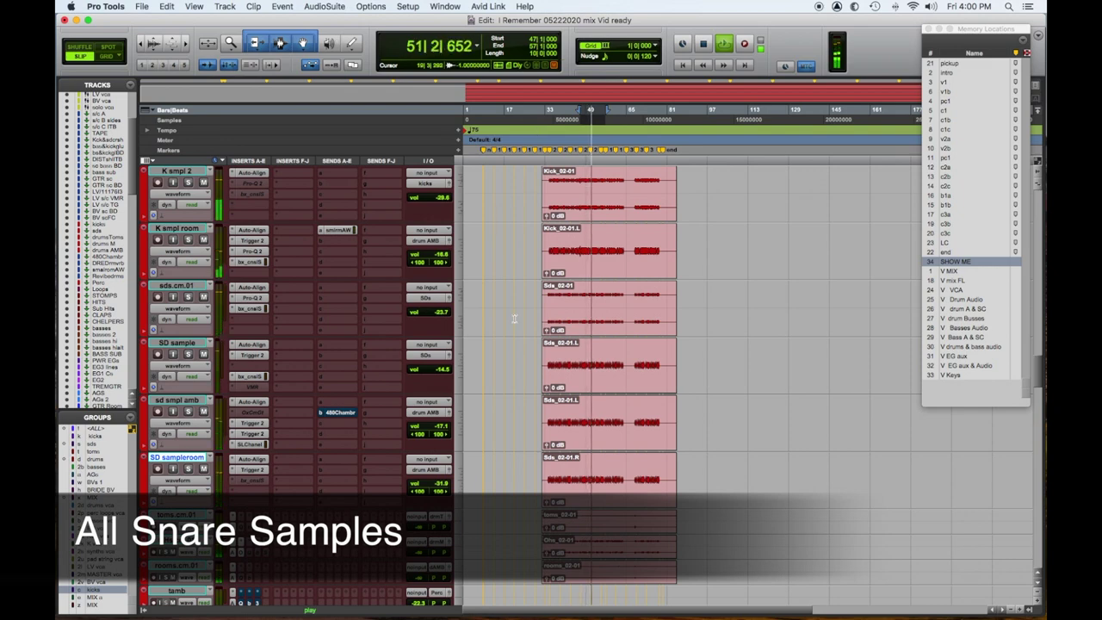
{"action": "scroll", "coordinate": [367, 441], "scroll_direction": "down", "scroll_amount": 15}
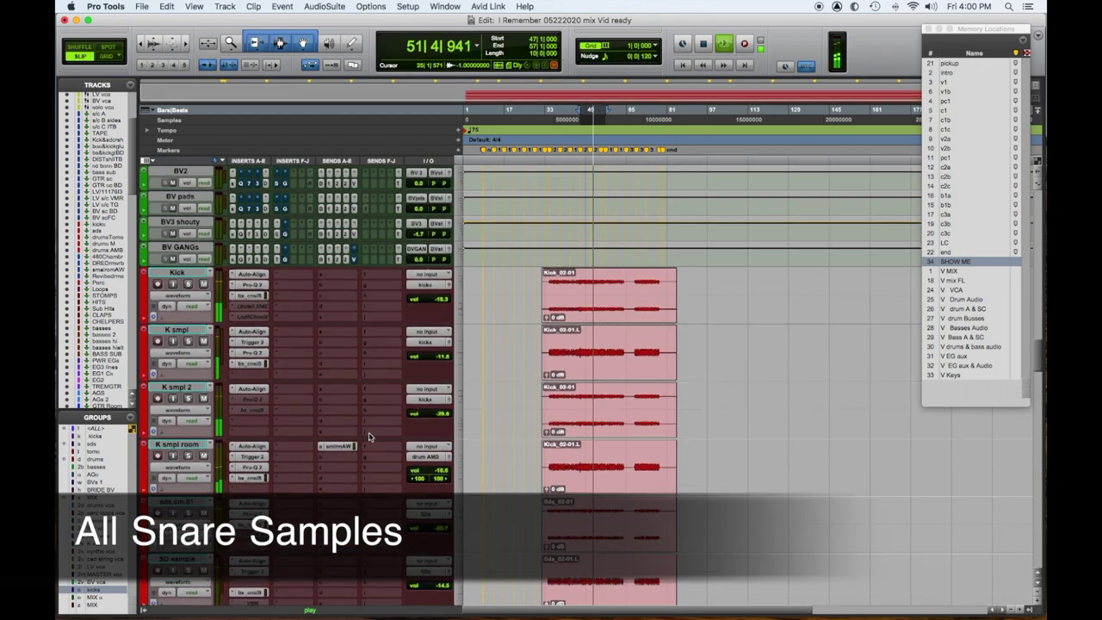
Step: On the kicks bus, check Pultec 2 and move Pultec 2, TL eq Kick and Pro-G up into inserts C to E
{"action": "key", "text": "space"}
{"action": "scroll", "coordinate": [362, 440], "scroll_direction": "up", "scroll_amount": 10}
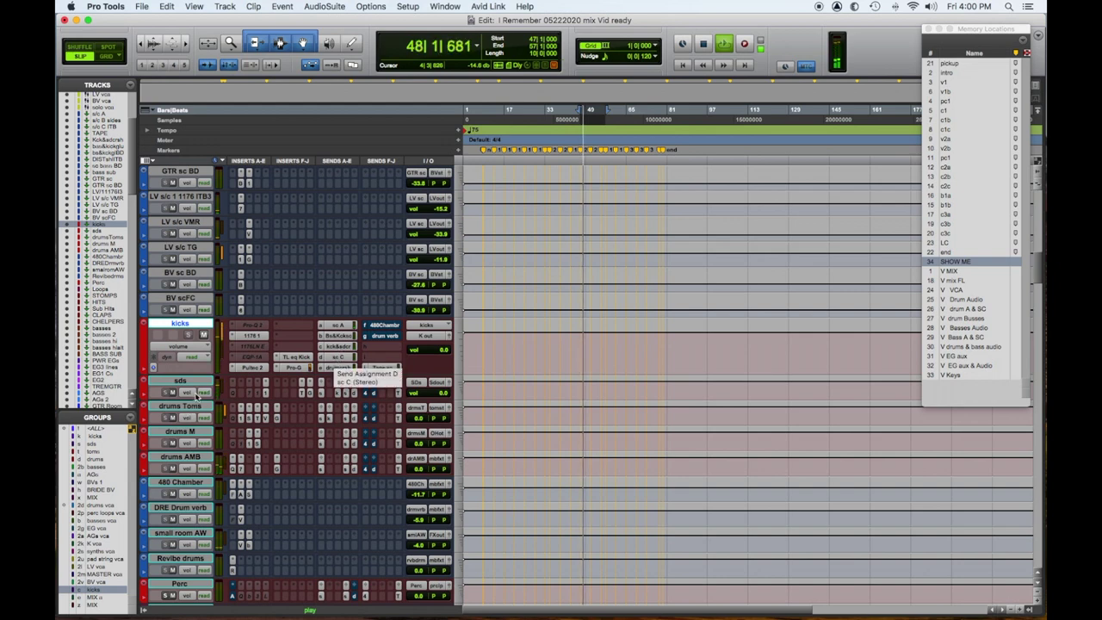
{"action": "left_click", "coordinate": [253, 368]}
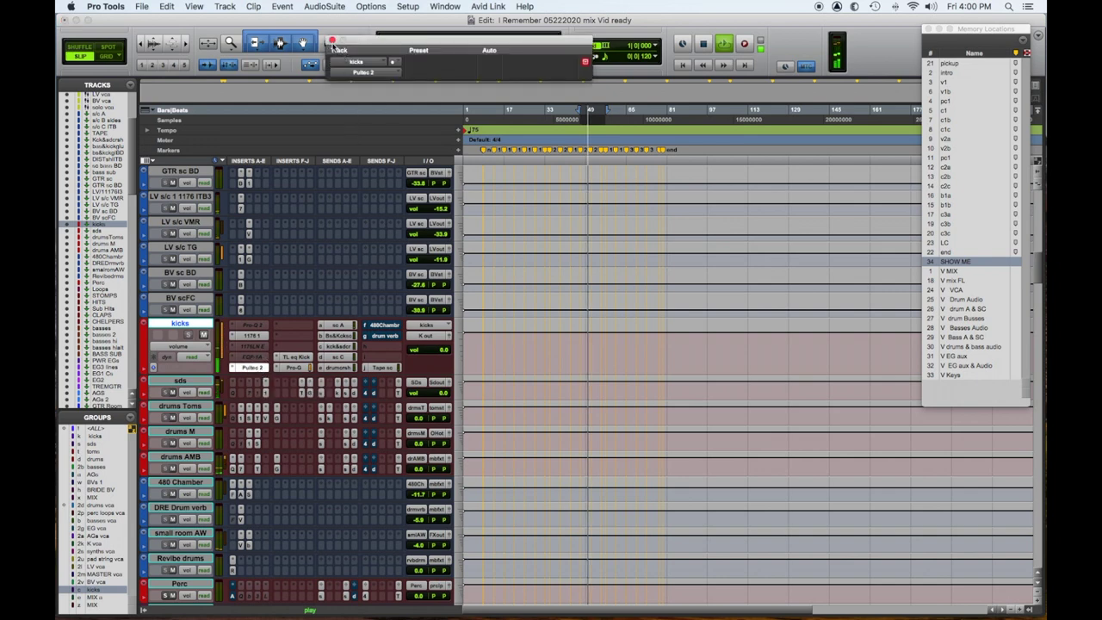
{"action": "left_click", "coordinate": [333, 40]}
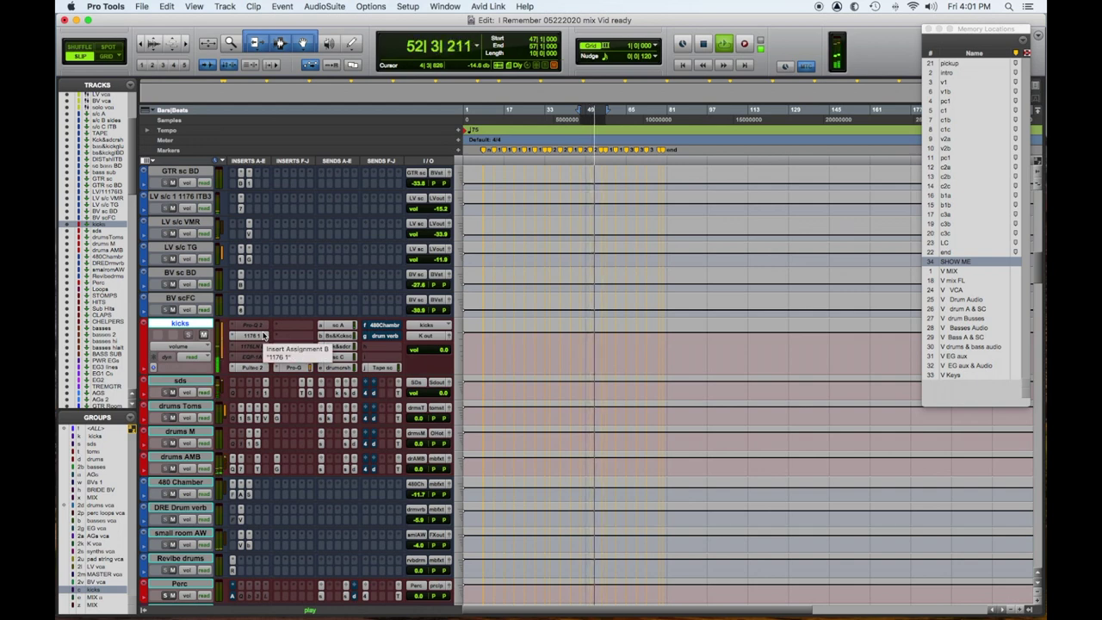
{"action": "key", "text": "space"}
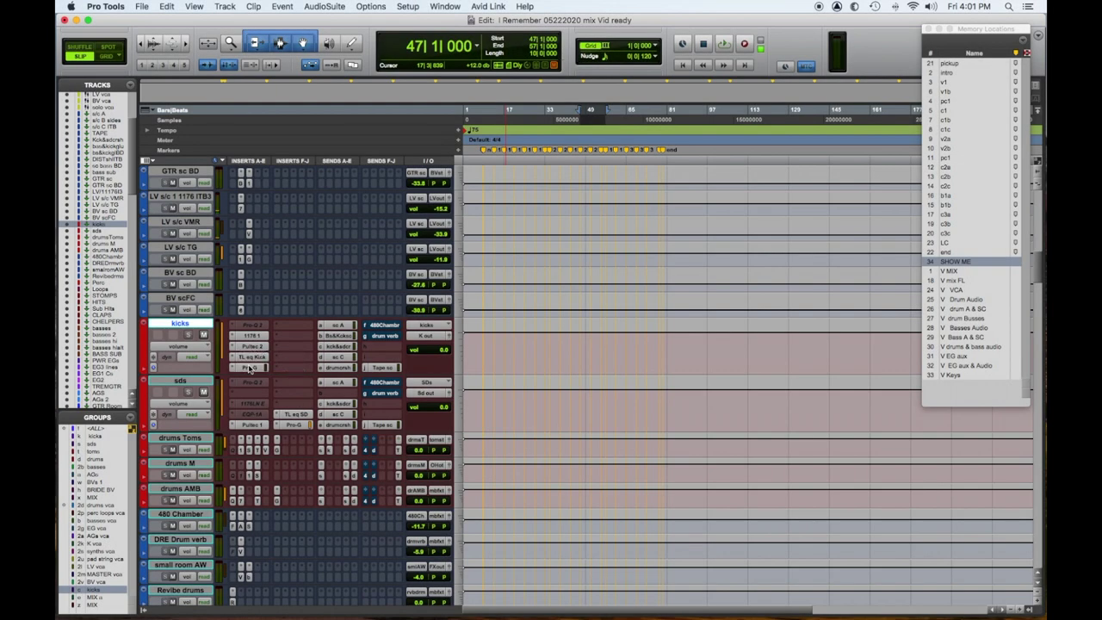
{"action": "left_click", "coordinate": [249, 367]}
{"action": "key", "text": "super+w"}
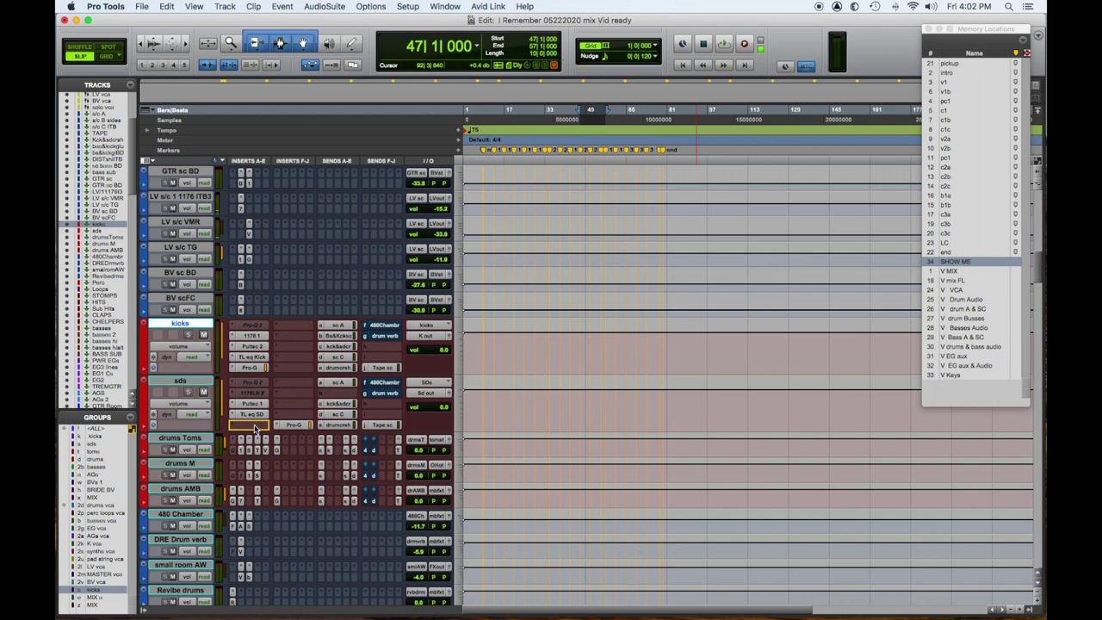
Step: Move the sds bus's Pultec 1, TL eq SD and Pro-G up into inserts C to E and audition the buses
{"action": "left_click_drag", "start_coordinate": [255, 428], "coordinate": [255, 428]}
{"action": "key", "text": "space"}
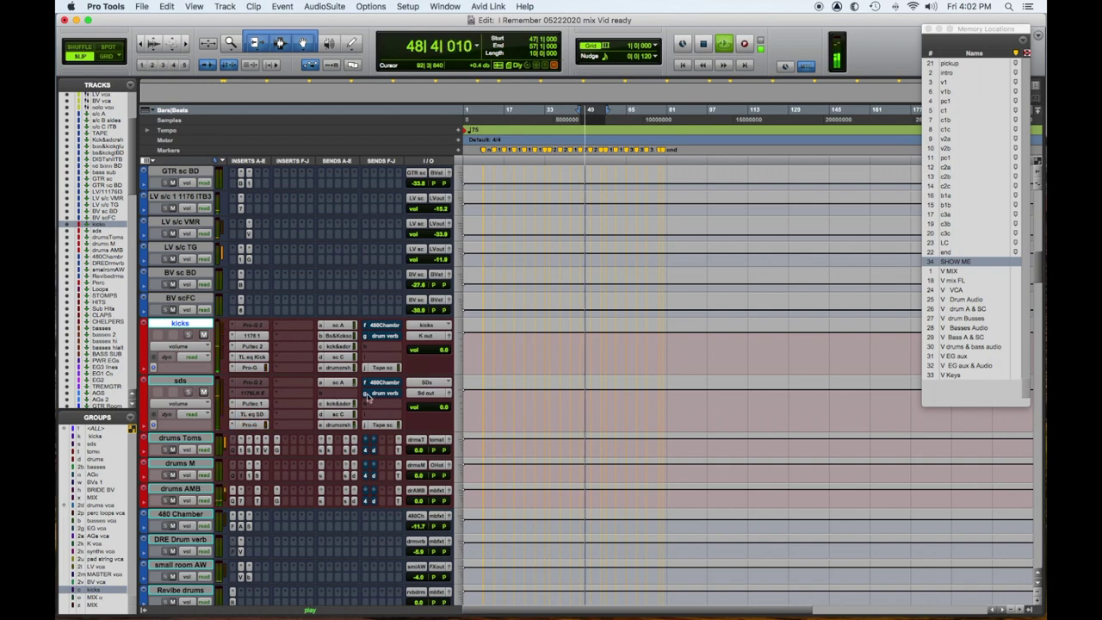
{"action": "key", "text": "space"}
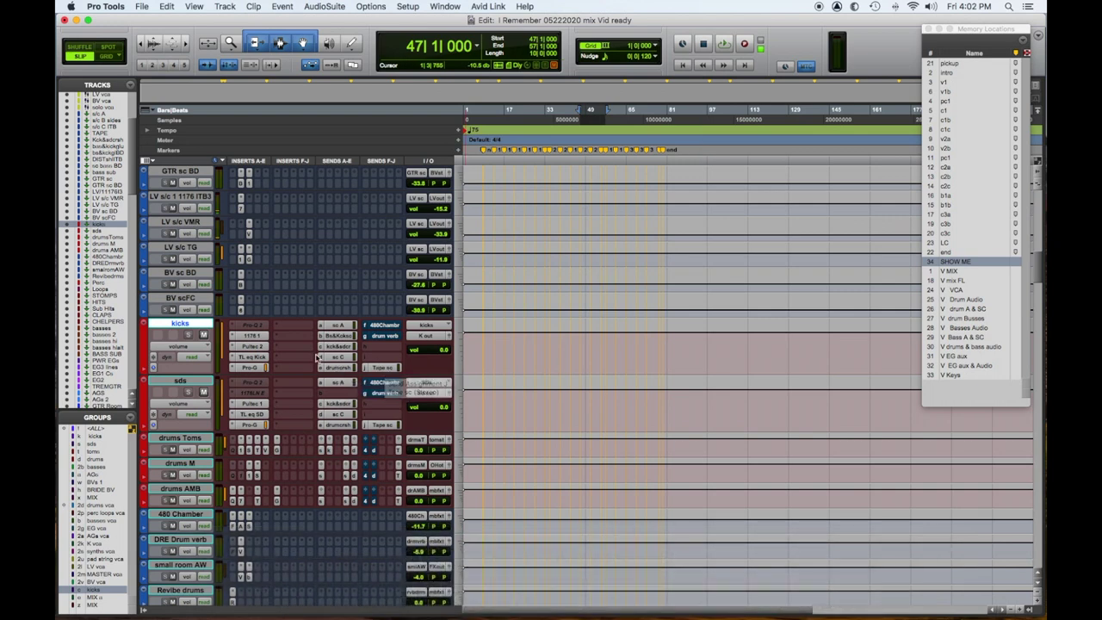
Step: Enlarge the drums Toms, drums M and drums AMB bus tracks together to medium height
{"action": "scroll", "coordinate": [317, 362], "scroll_direction": "down", "scroll_amount": 1}
{"action": "scroll", "coordinate": [317, 362], "scroll_direction": "down", "scroll_amount": 2}
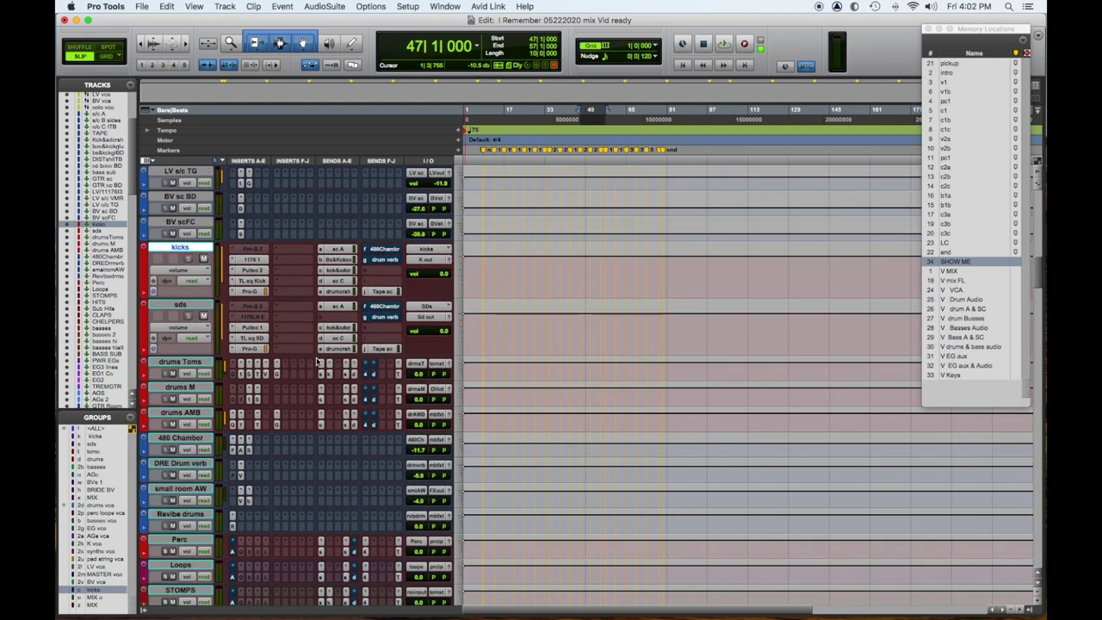
{"action": "scroll", "coordinate": [317, 362], "scroll_direction": "down", "scroll_amount": 1}
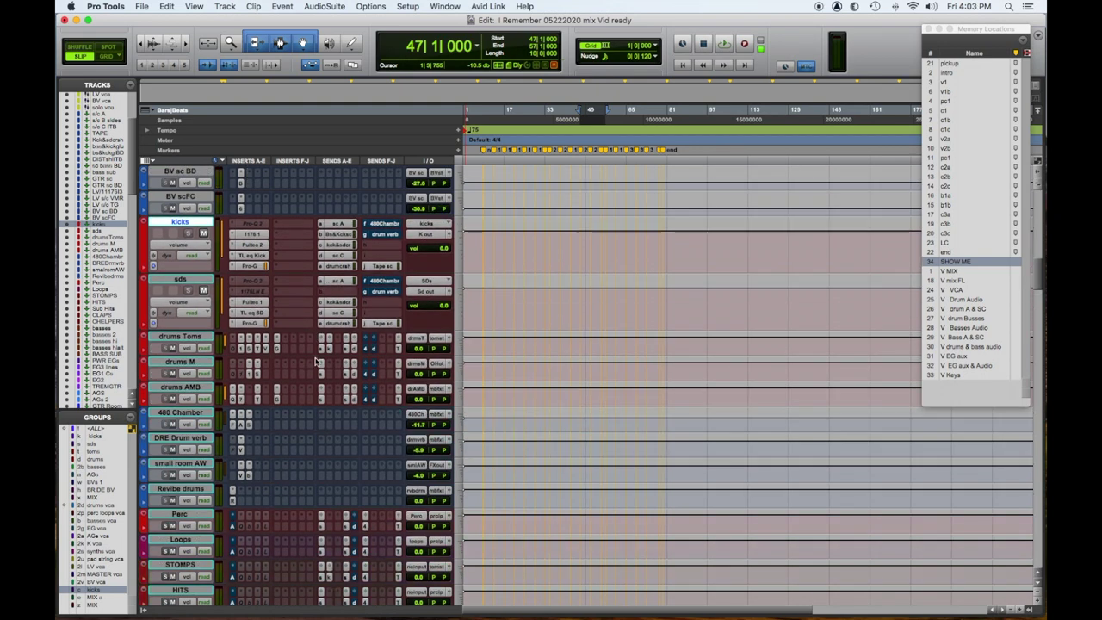
{"action": "left_click", "coordinate": [176, 340]}
{"action": "left_click", "coordinate": [190, 387], "text": "shift"}
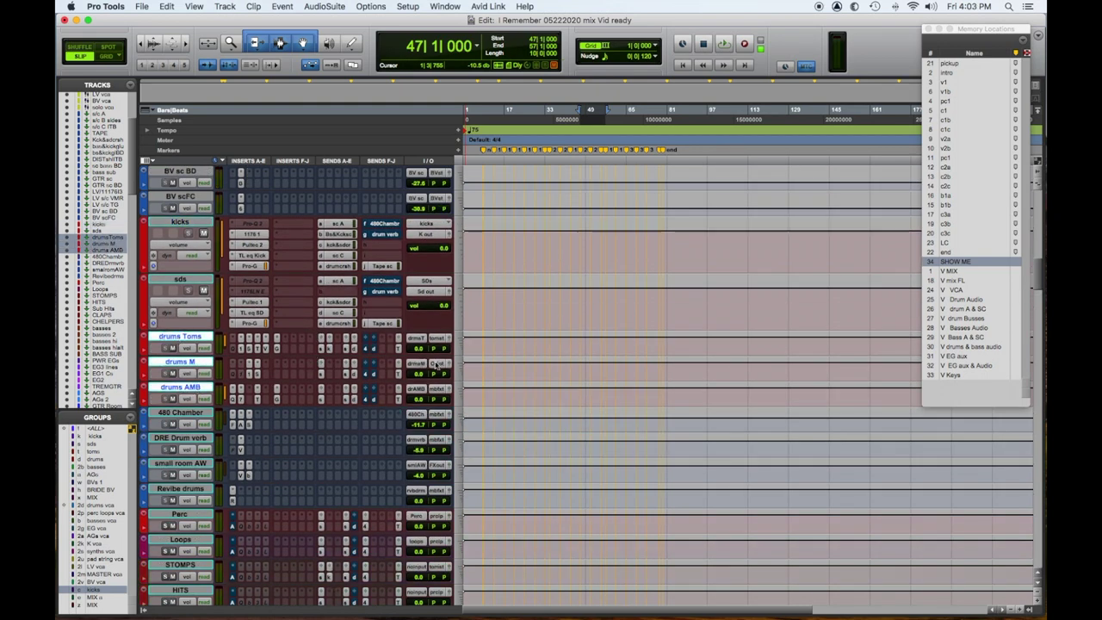
{"action": "left_click", "coordinate": [433, 365]}
{"action": "left_click", "coordinate": [471, 362]}
{"action": "key", "text": "ctrl+Up"}
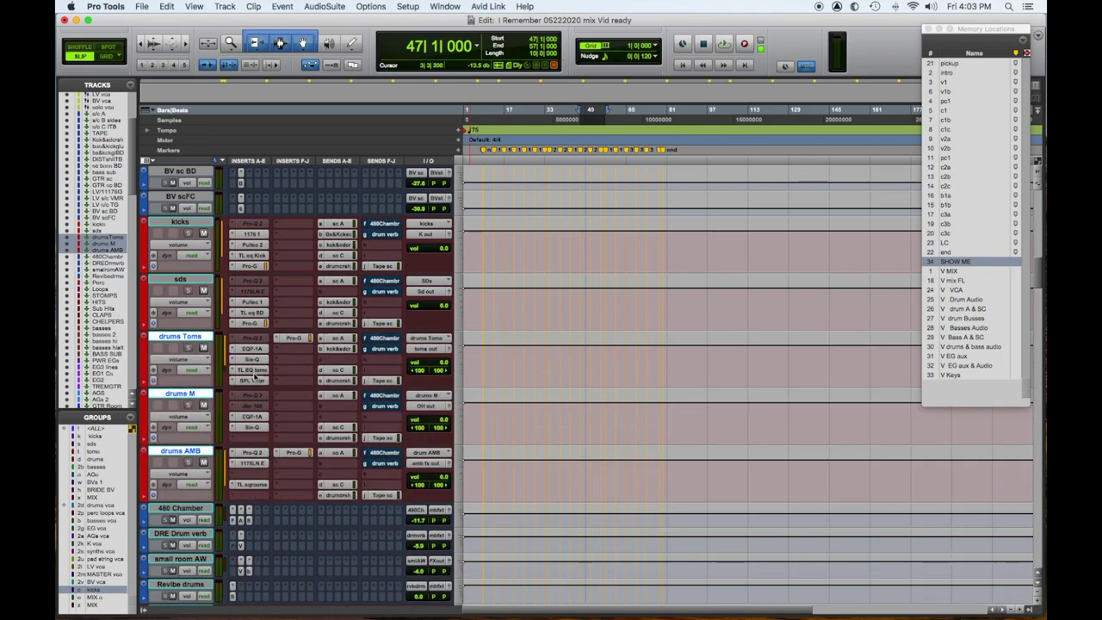
{"action": "key", "text": "ctrl+Down"}
{"action": "key", "text": "ctrl+Up"}
{"action": "key", "text": "ctrl+Down"}
{"action": "key", "text": "ctrl+Up"}
Step: Play the drums, solo rooms.cm.01 at medium track height, and open its Auto-Align settings
{"action": "scroll", "coordinate": [390, 415], "scroll_direction": "up", "scroll_amount": 15}
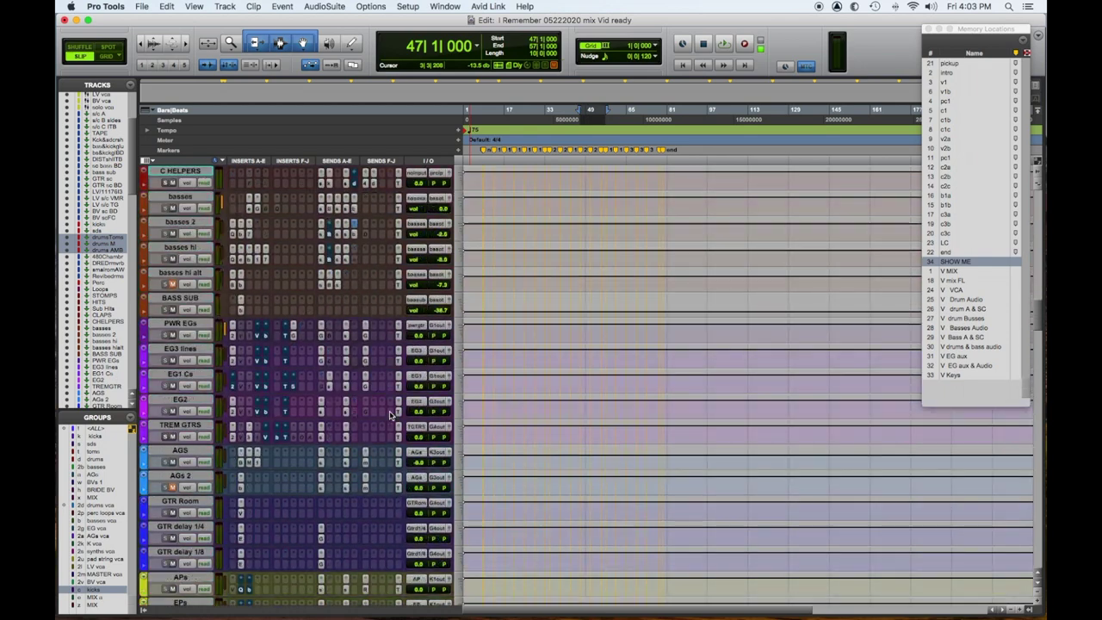
{"action": "scroll", "coordinate": [390, 415], "scroll_direction": "down", "scroll_amount": 15}
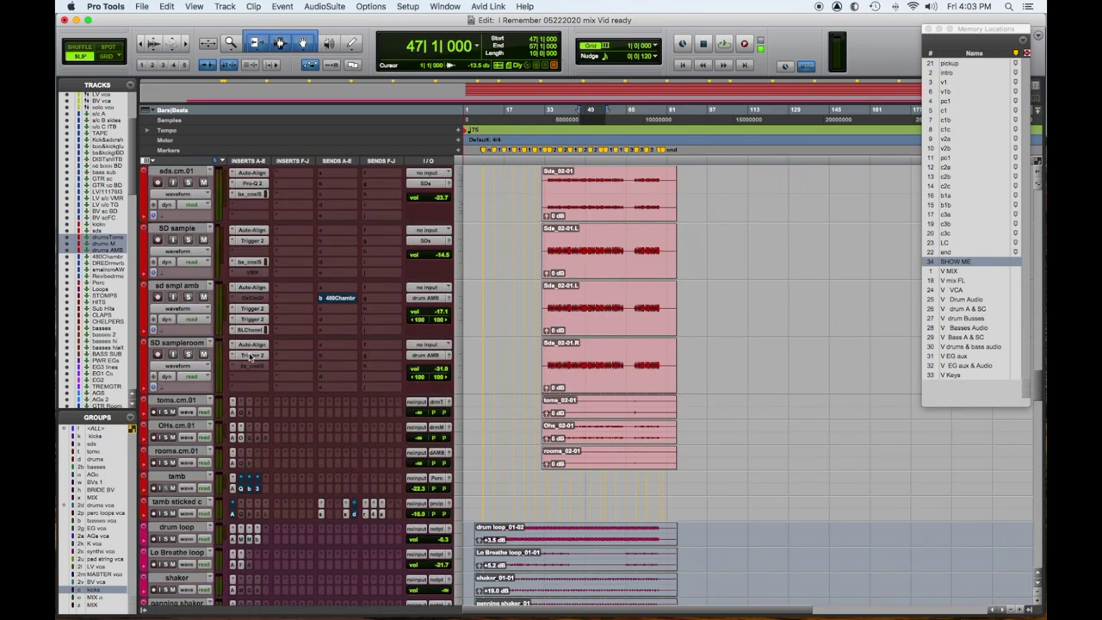
{"action": "key", "text": "space"}
{"action": "scroll", "coordinate": [272, 372], "scroll_direction": "down", "scroll_amount": 4}
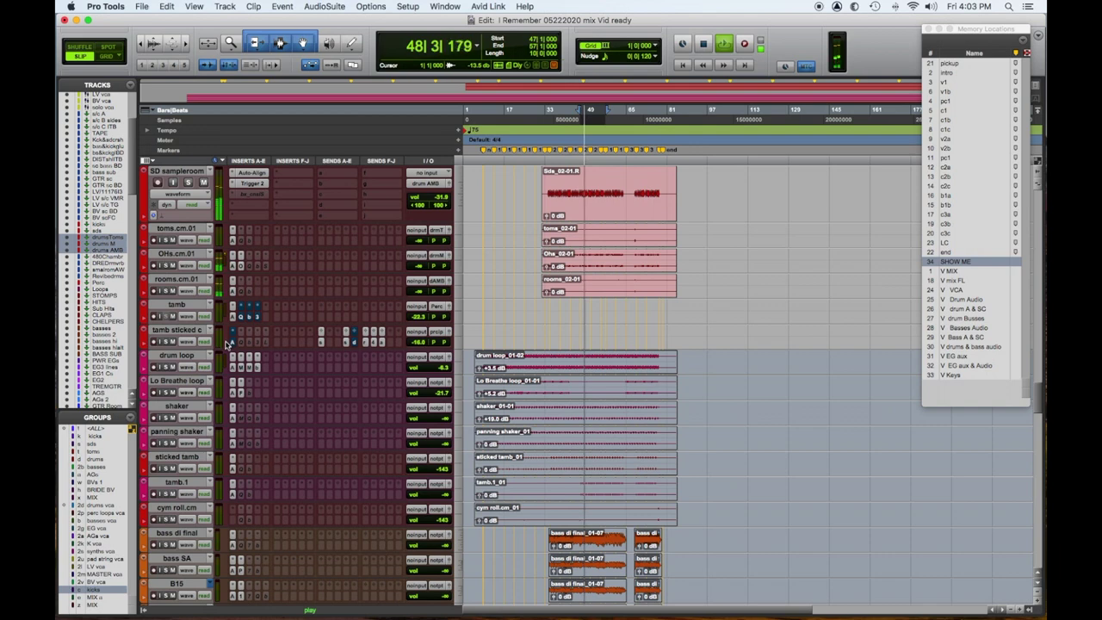
{"action": "left_click", "coordinate": [194, 281]}
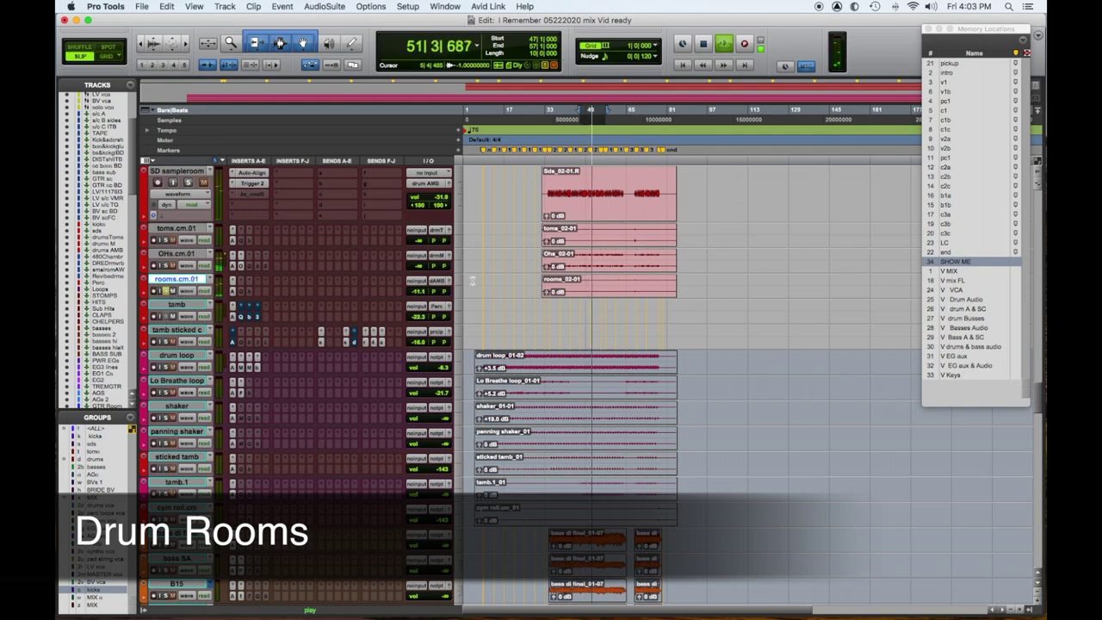
{"action": "right_click", "coordinate": [453, 260]}
{"action": "left_click", "coordinate": [467, 301]}
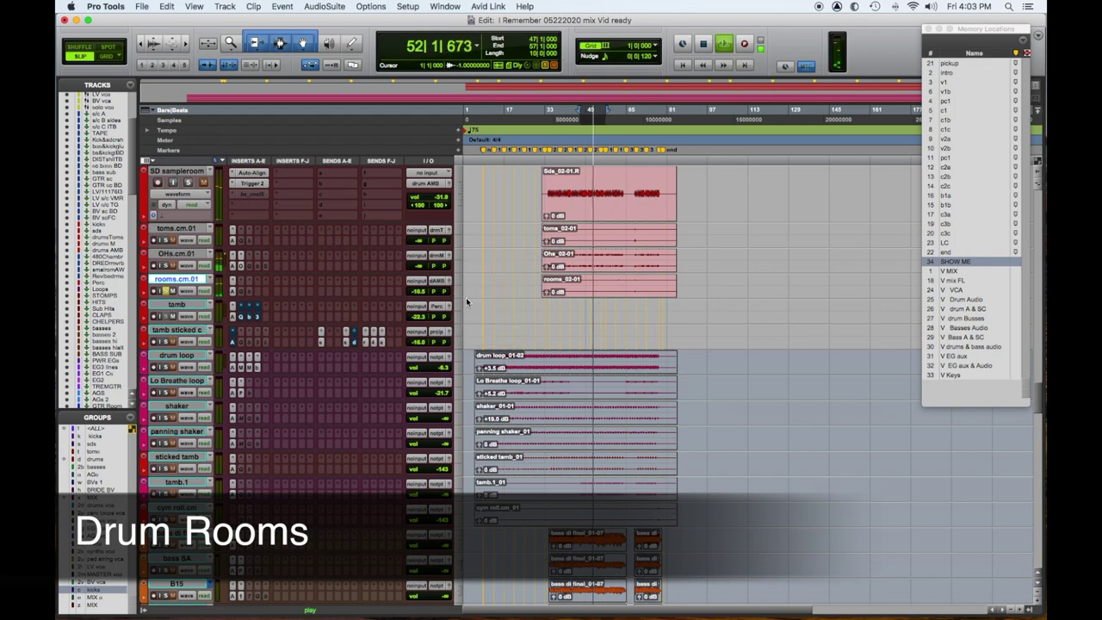
{"action": "left_click", "coordinate": [261, 282]}
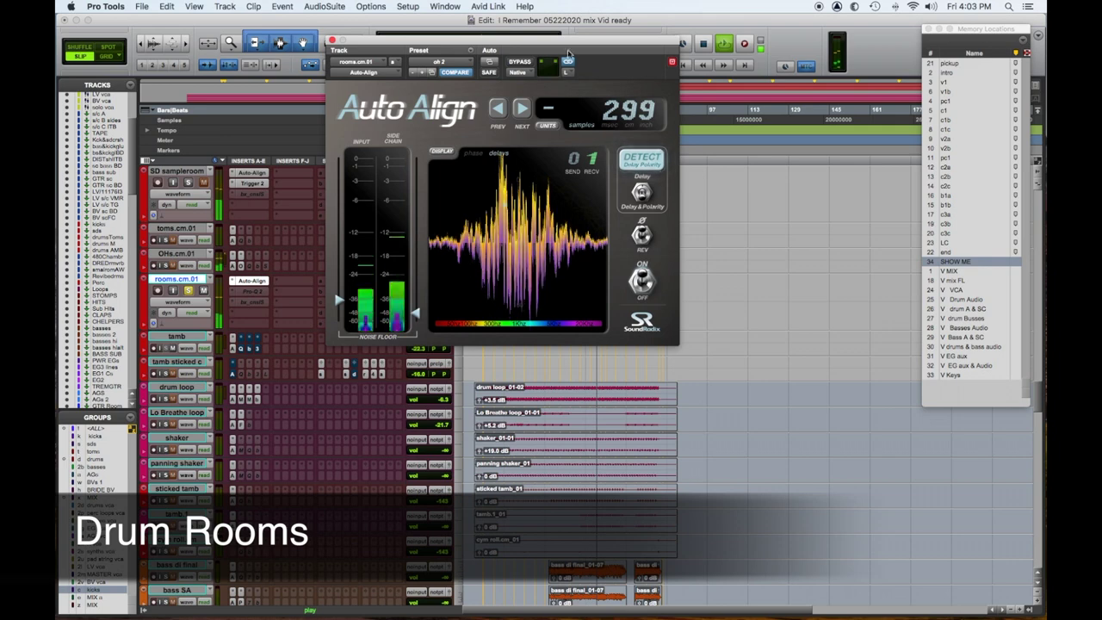
{"action": "left_click_drag", "start_coordinate": [566, 36], "coordinate": [726, 26]}
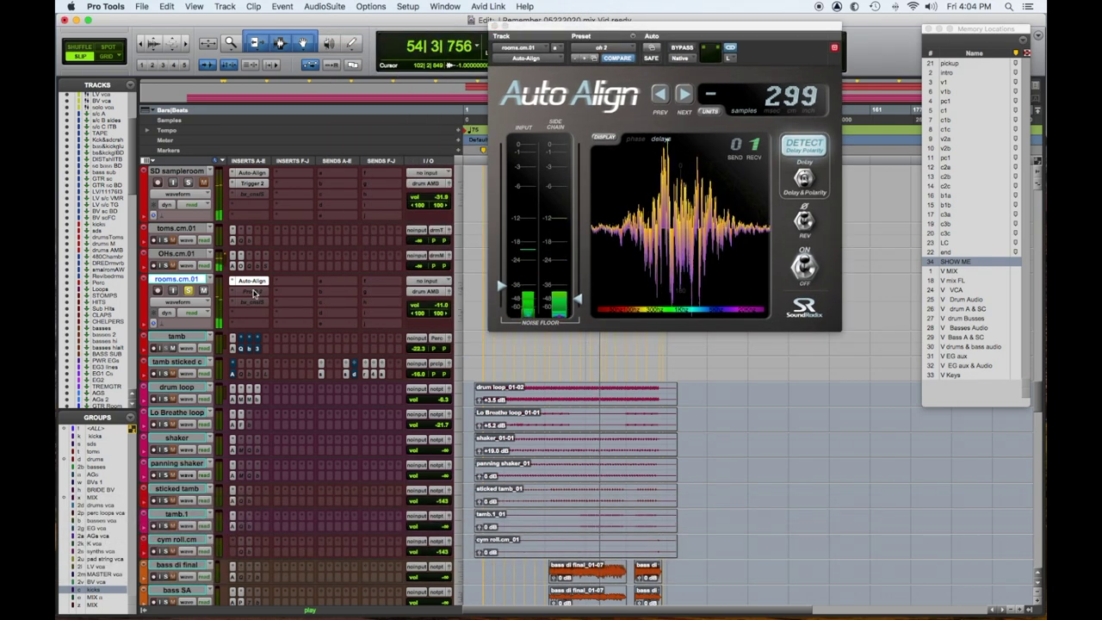
Step: Activate Pro-Q 2 on rooms.cm.01, sweep the purple bell band, and cut about 10 dB near 530 Hz
{"action": "left_click", "coordinate": [253, 292]}
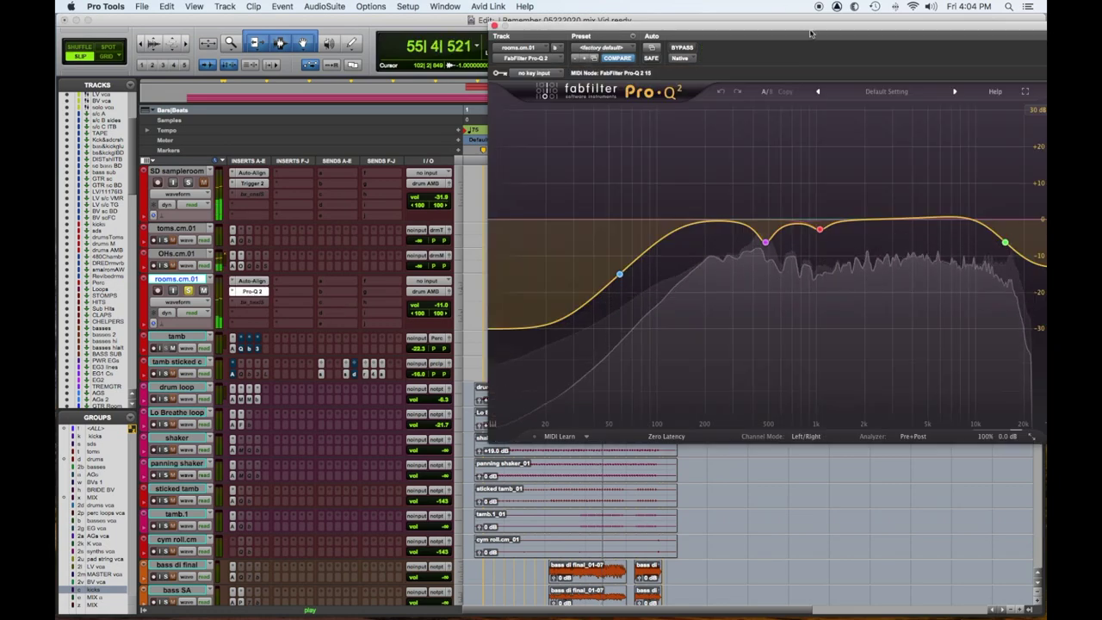
{"action": "left_click_drag", "start_coordinate": [810, 33], "coordinate": [613, 43]}
{"action": "key", "text": "super+5"}
{"action": "left_click_drag", "start_coordinate": [570, 251], "coordinate": [575, 131]}
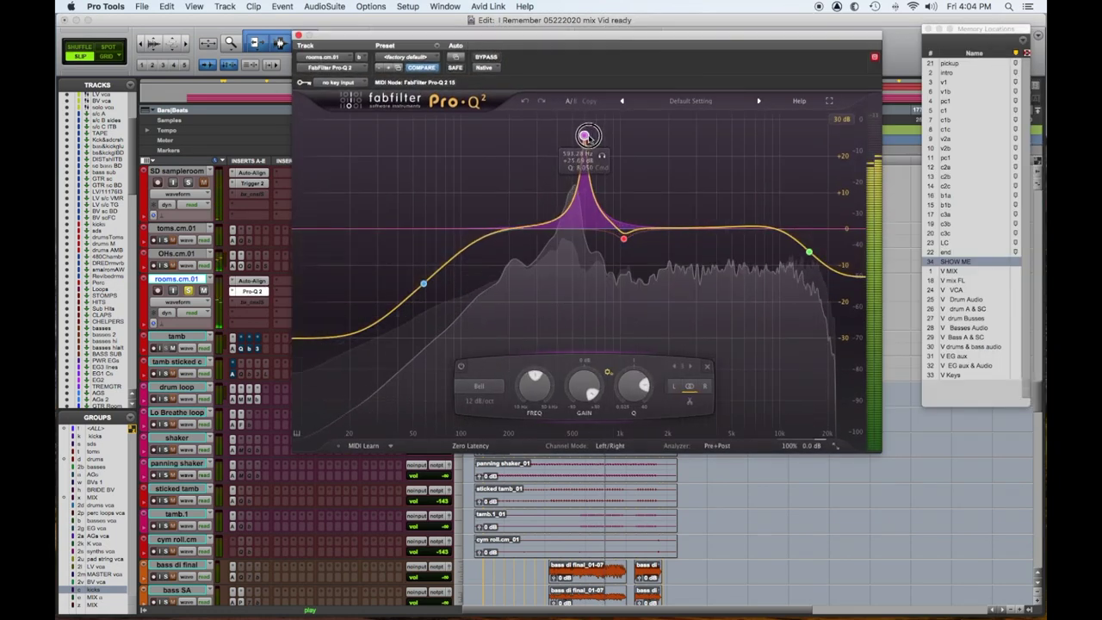
{"action": "scroll", "coordinate": [575, 131], "scroll_direction": "up", "scroll_amount": 5}
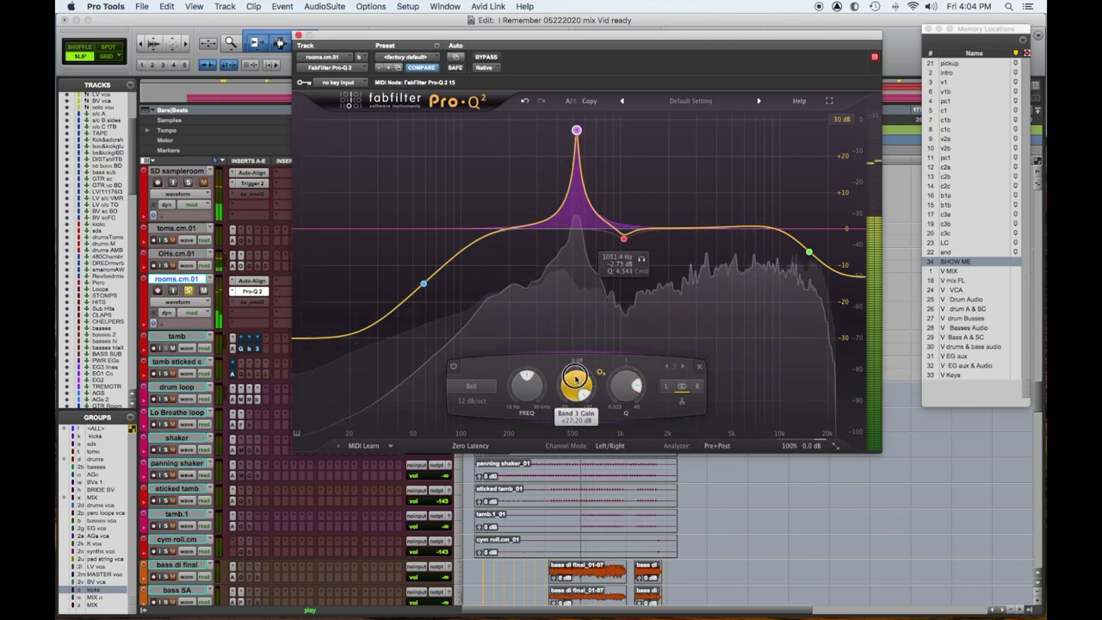
{"action": "left_click_drag", "start_coordinate": [575, 385], "coordinate": [581, 465]}
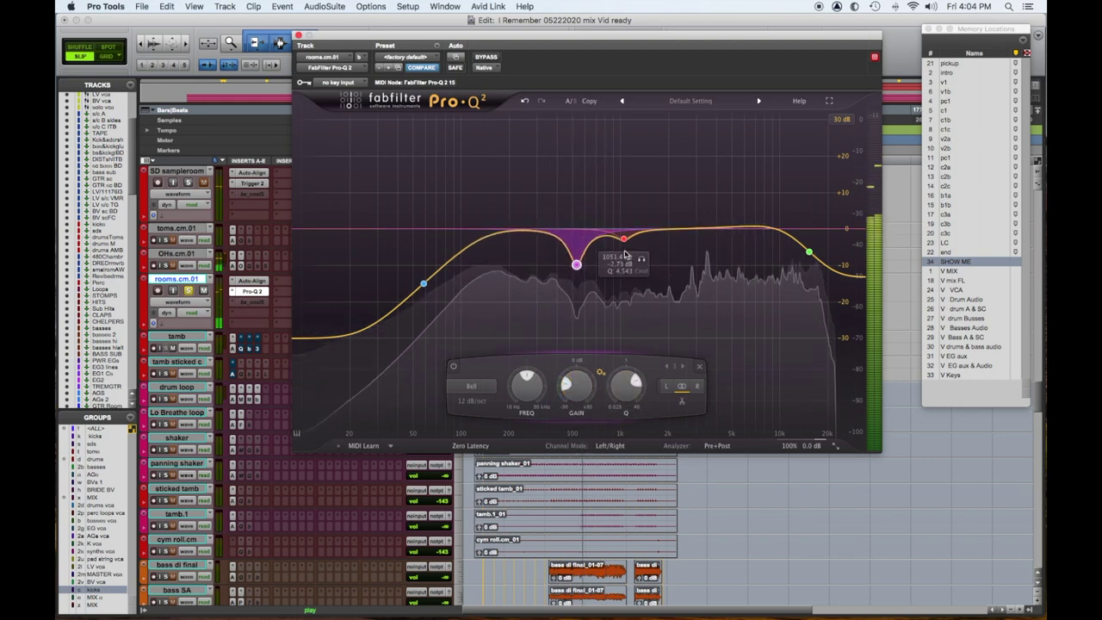
Step: Sweep the red bell band in rooms.cm.01's Pro-Q 2 and cut about 7 dB near 1376 Hz
{"action": "left_click_drag", "start_coordinate": [624, 237], "coordinate": [669, 153]}
{"action": "scroll", "coordinate": [648, 160], "scroll_direction": "down", "scroll_amount": 4}
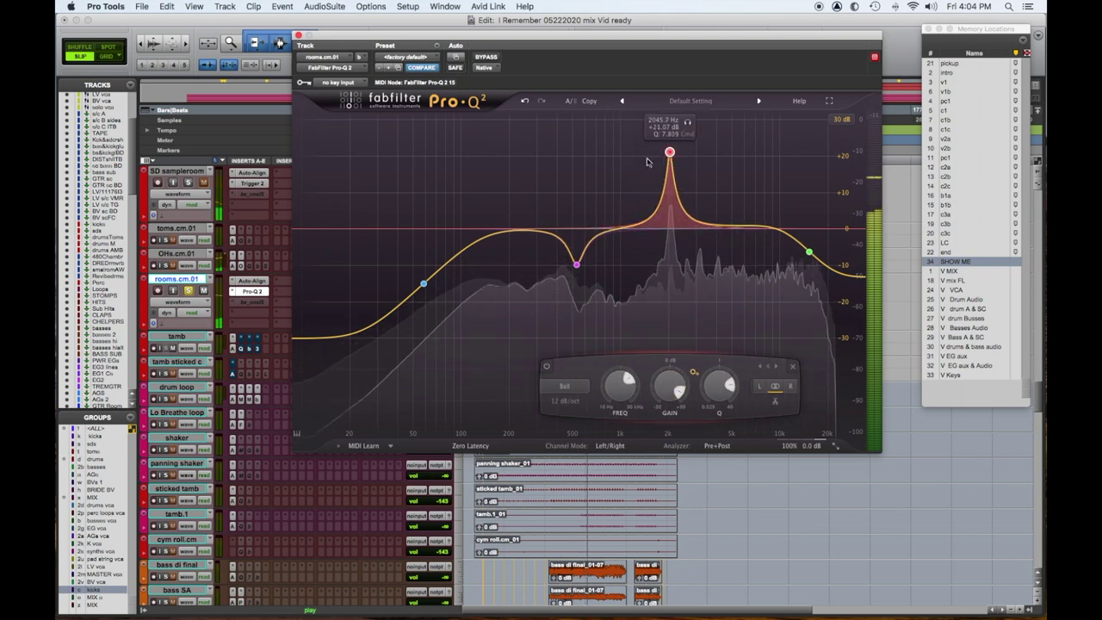
{"action": "left_click_drag", "start_coordinate": [670, 152], "coordinate": [641, 142]}
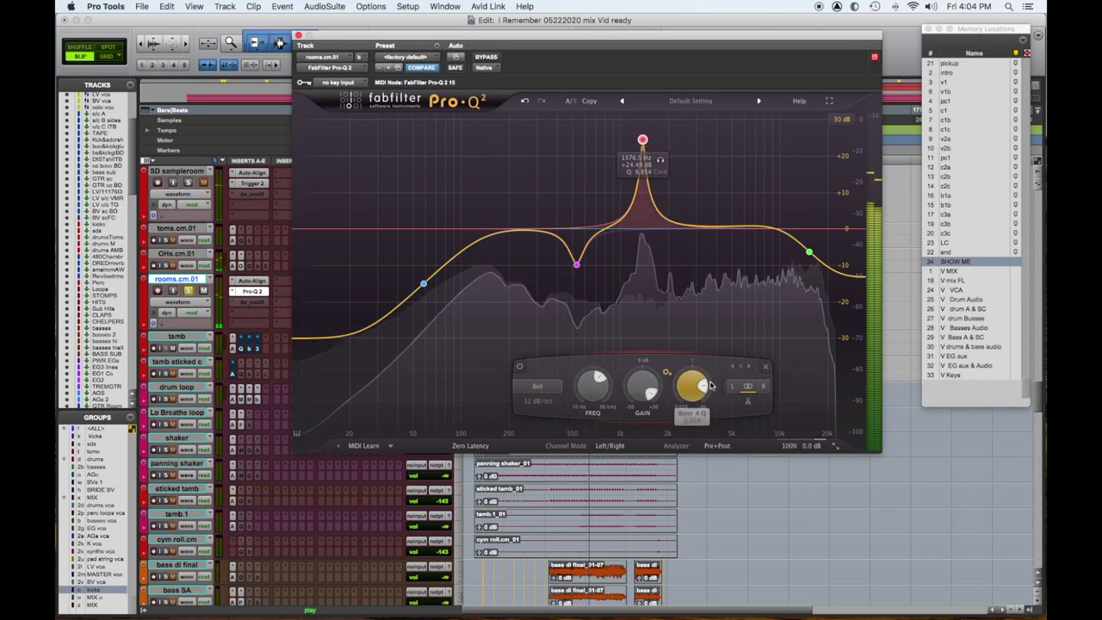
{"action": "left_click_drag", "start_coordinate": [643, 386], "coordinate": [635, 467]}
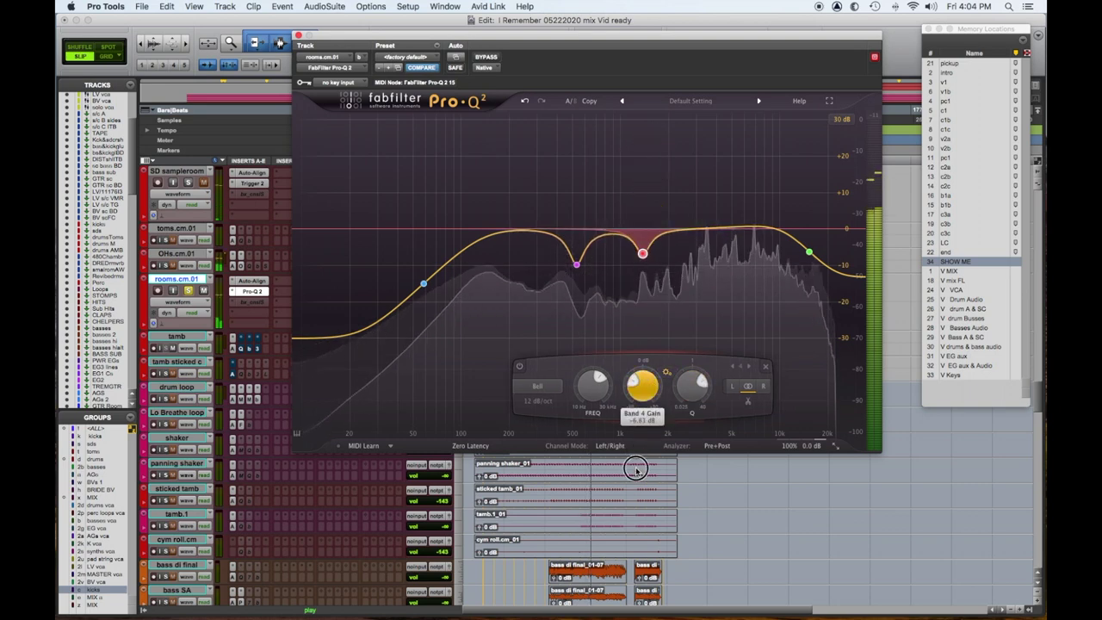
Step: Move the low shelf in rooms.cm.01's Pro-Q 2 to about 65 Hz and close the equalizer
{"action": "mouse_move", "coordinate": [426, 288]}
{"action": "left_click_drag", "start_coordinate": [427, 289], "coordinate": [412, 289]}
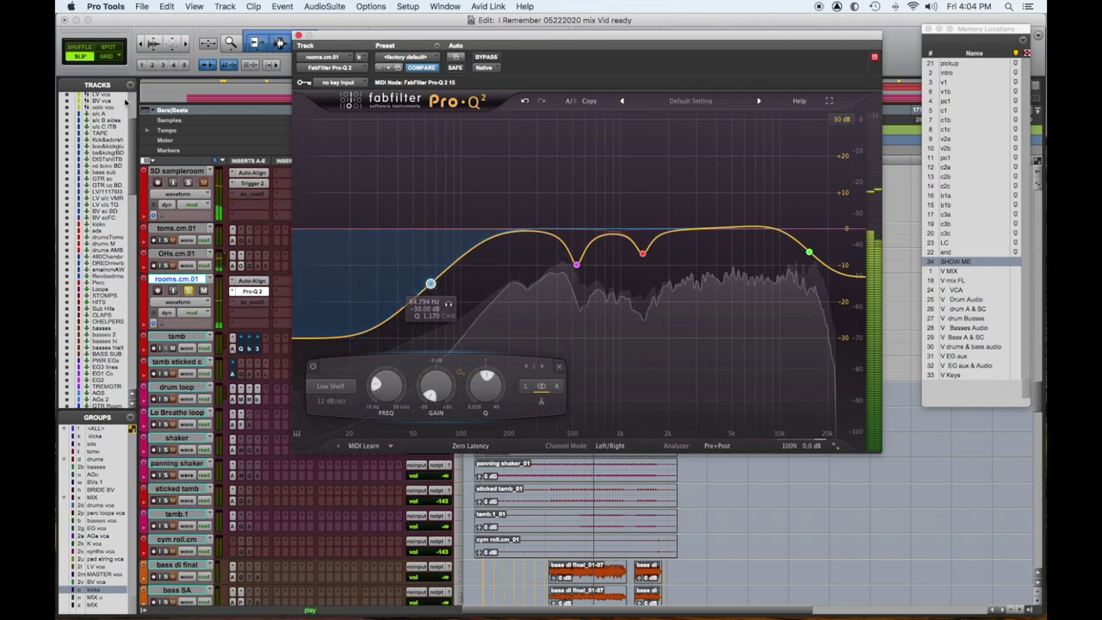
{"action": "left_click", "coordinate": [298, 35]}
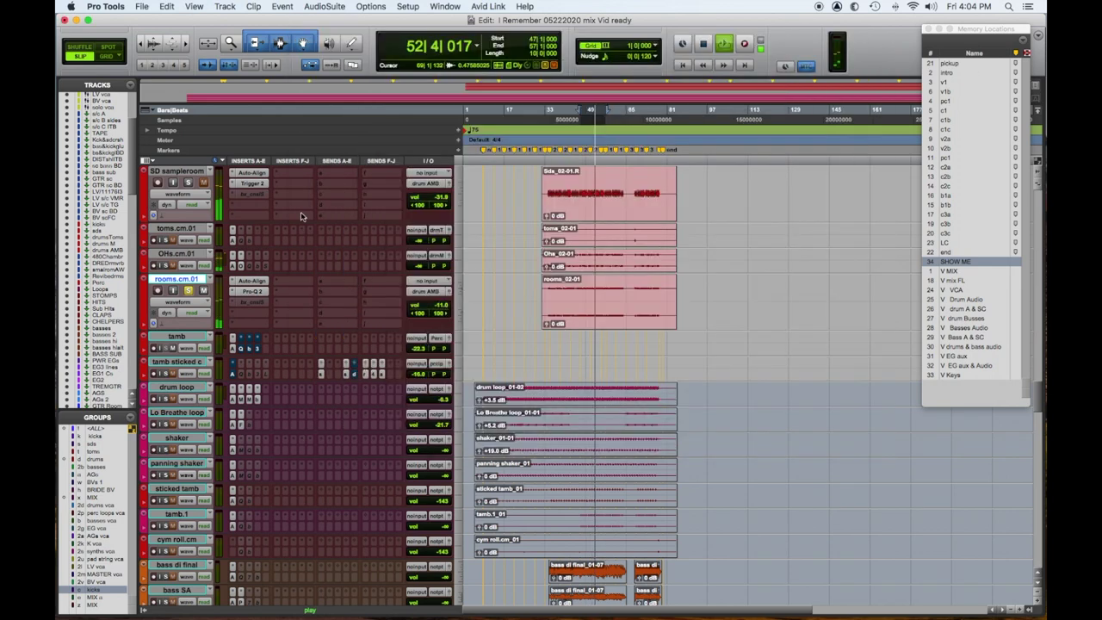
Step: Activate SSL 4000 E on rooms.cm.01 and sweep its bands, leaving slight high, high-mid and low boosts and a slight low-mid cut
{"action": "left_click", "coordinate": [252, 302]}
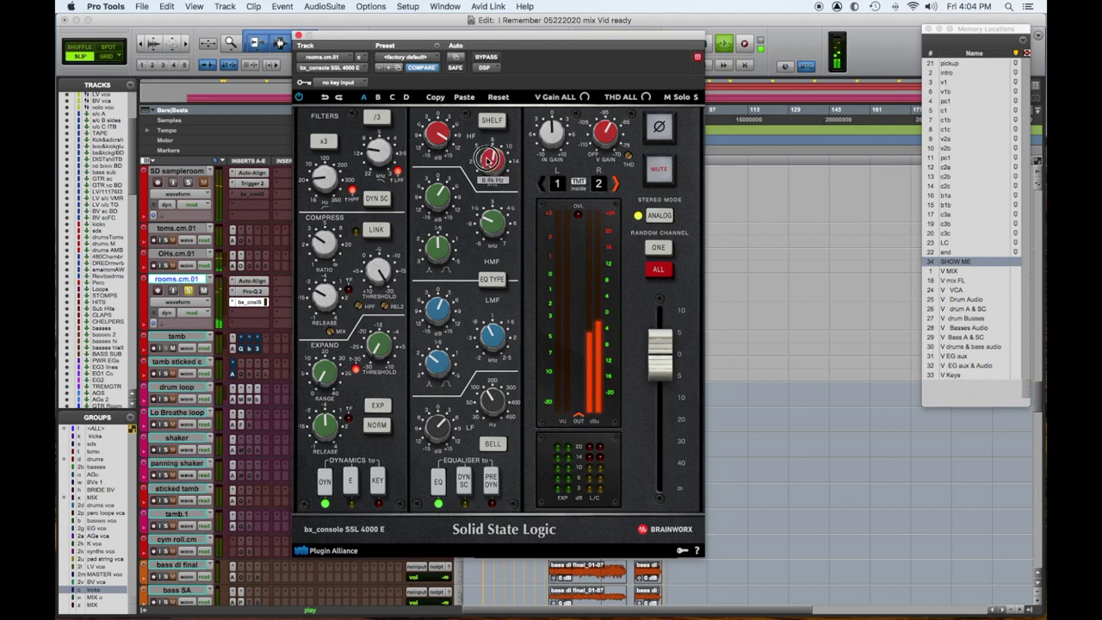
{"action": "left_click", "coordinate": [448, 183]}
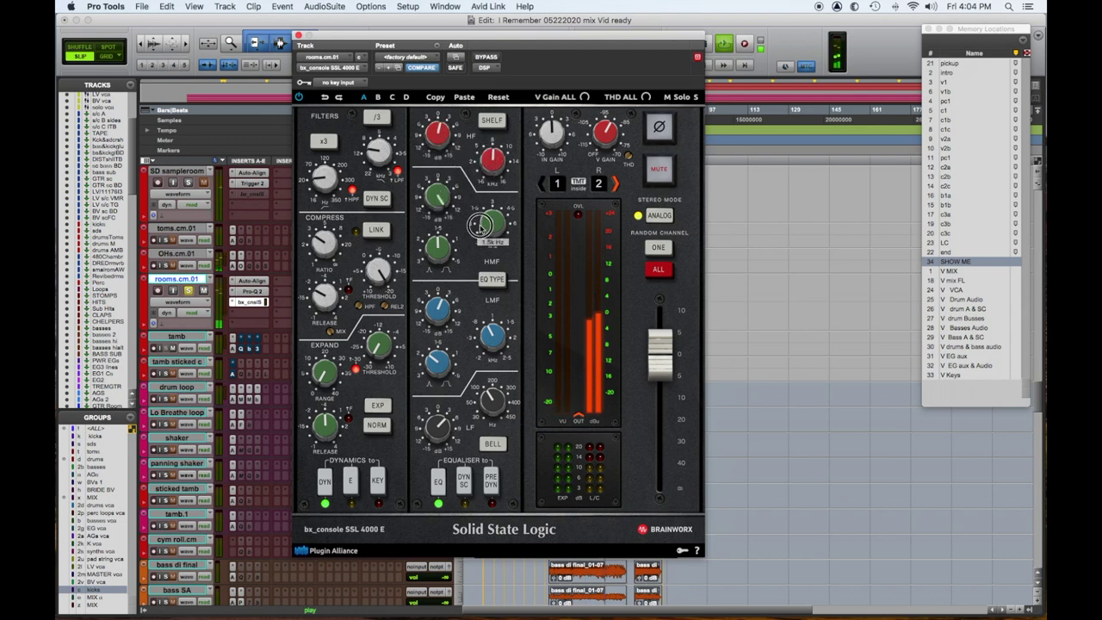
{"action": "left_click_drag", "start_coordinate": [441, 198], "coordinate": [438, 245]}
{"action": "left_click_drag", "start_coordinate": [446, 288], "coordinate": [429, 353]}
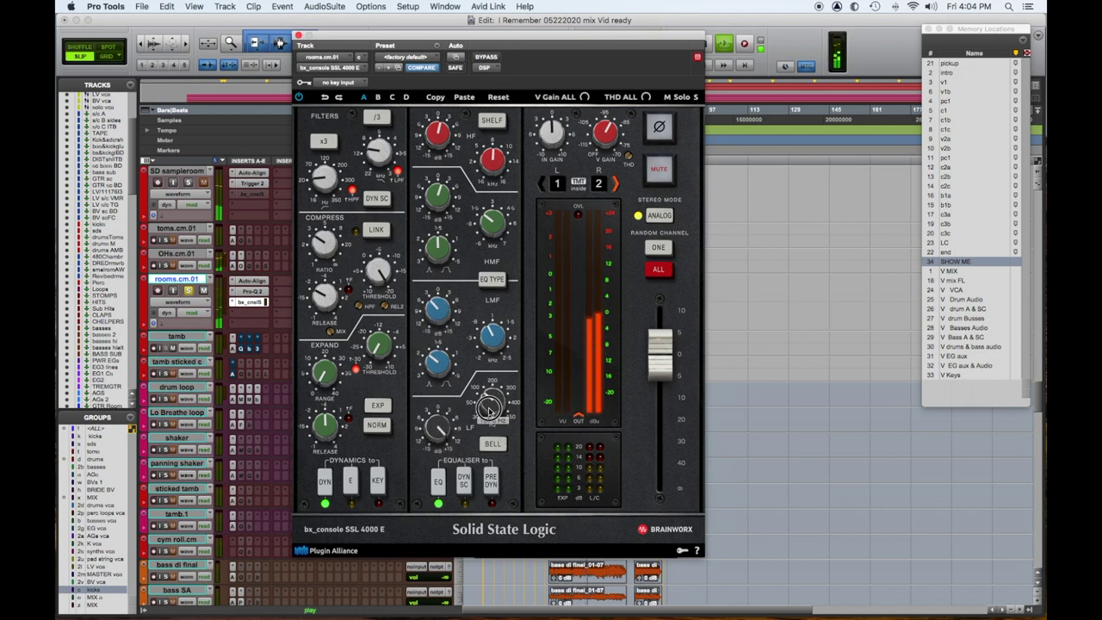
{"action": "left_click_drag", "start_coordinate": [437, 431], "coordinate": [440, 465]}
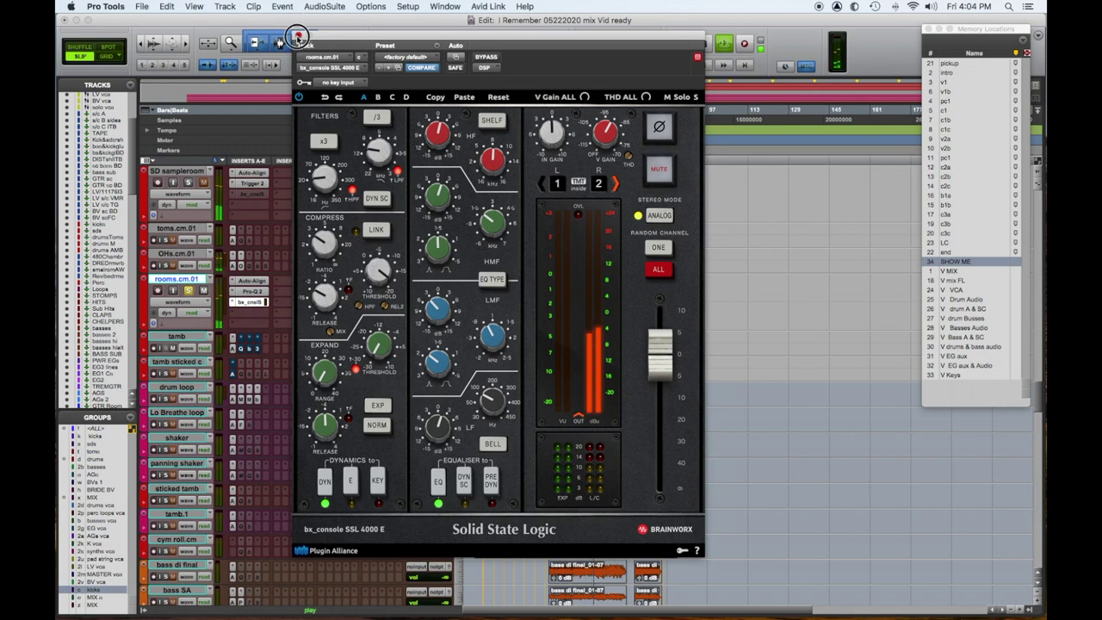
{"action": "left_click", "coordinate": [298, 38]}
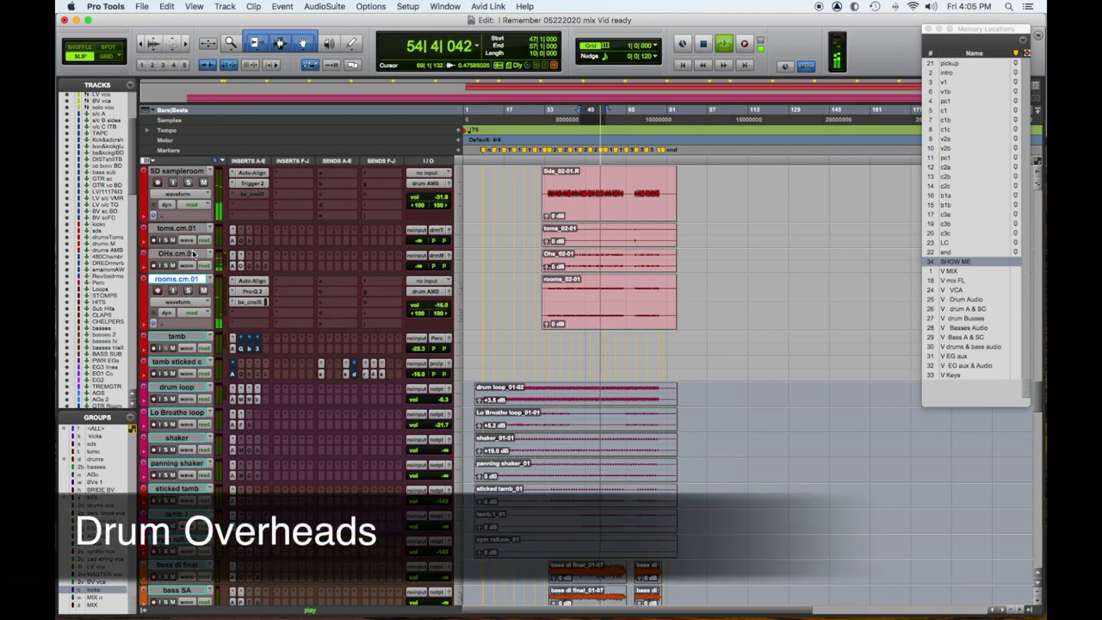
Step: Enlarge the OHs.cm.01 overhead track to medium height and open its Auto-Align insert
{"action": "left_click", "coordinate": [177, 254]}
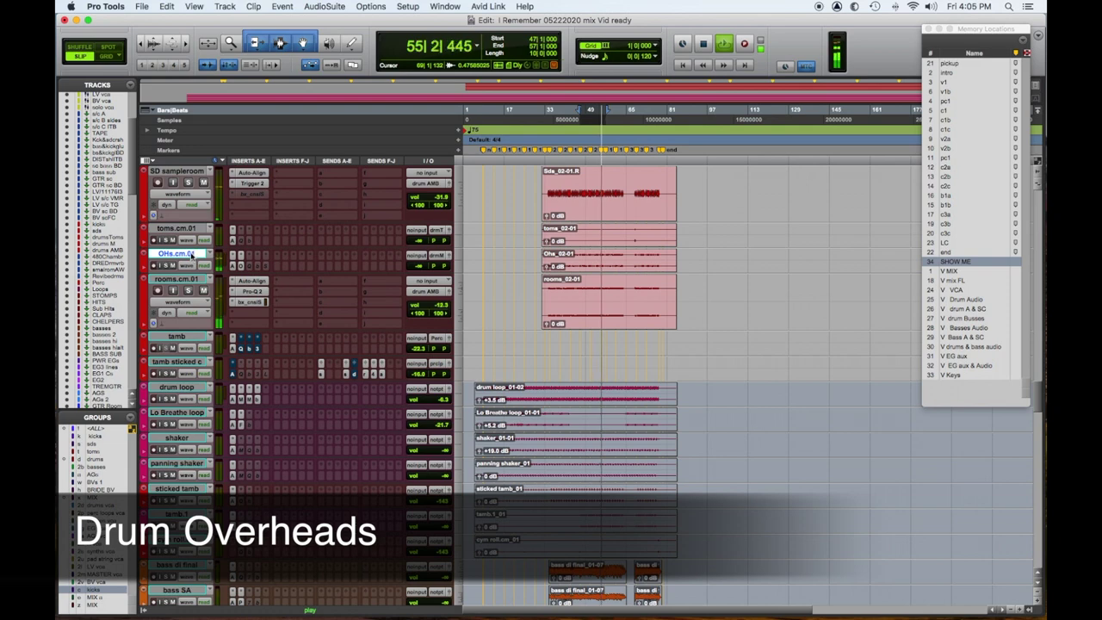
{"action": "left_click", "coordinate": [459, 265]}
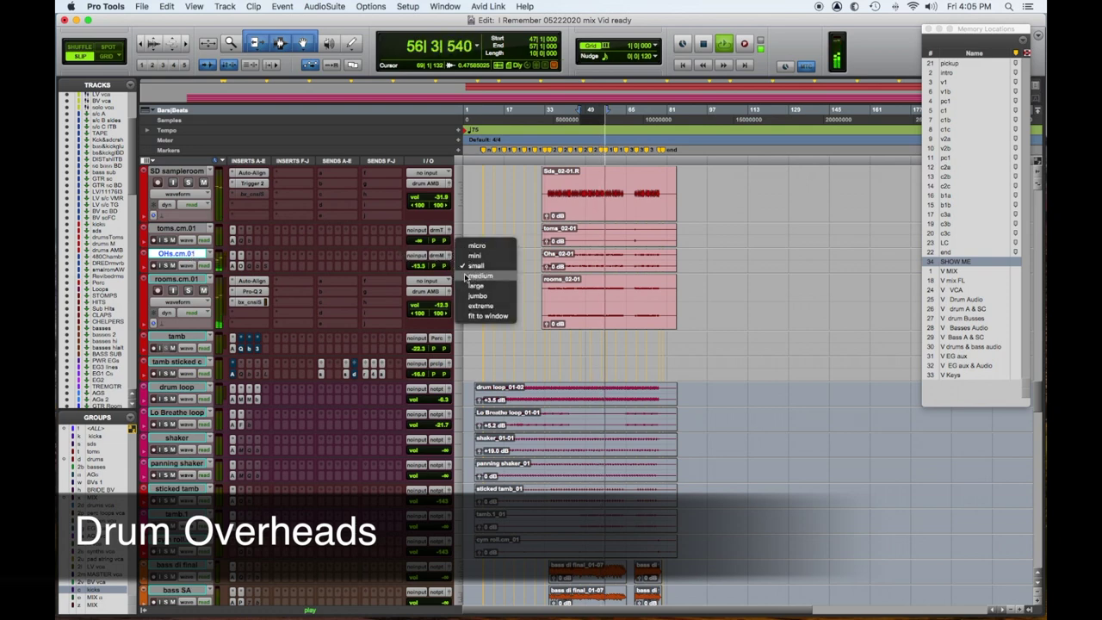
{"action": "left_click", "coordinate": [478, 276]}
{"action": "left_click", "coordinate": [251, 255]}
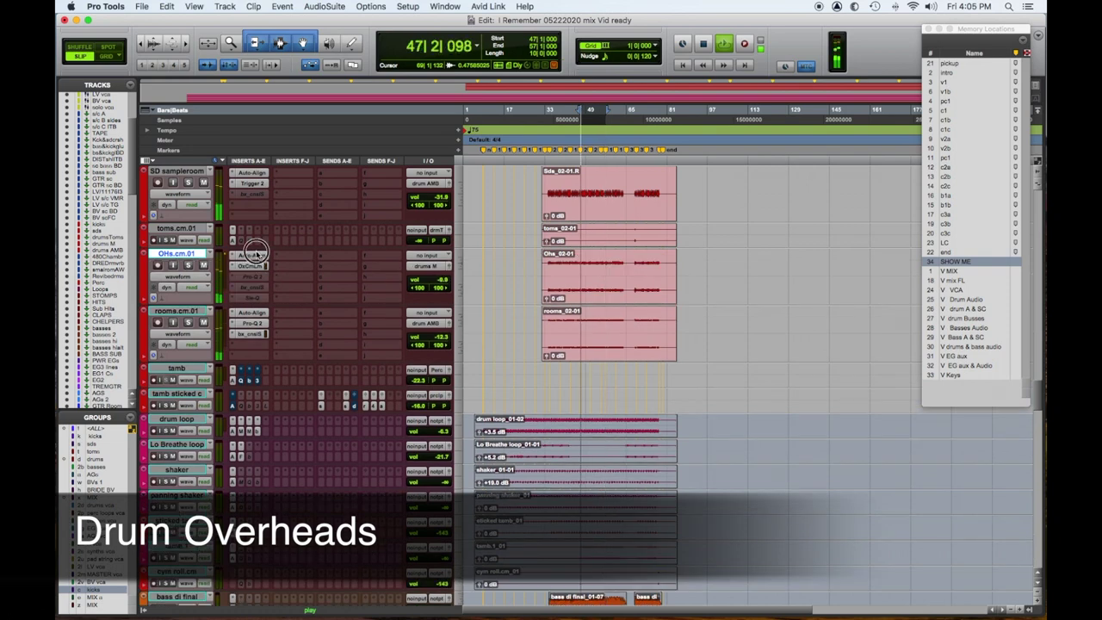
Step: Open the Oxford Dynamics compressor on OHs.cm.01 and compare the overheads with it bypassed and engaged
{"action": "left_click", "coordinate": [258, 267]}
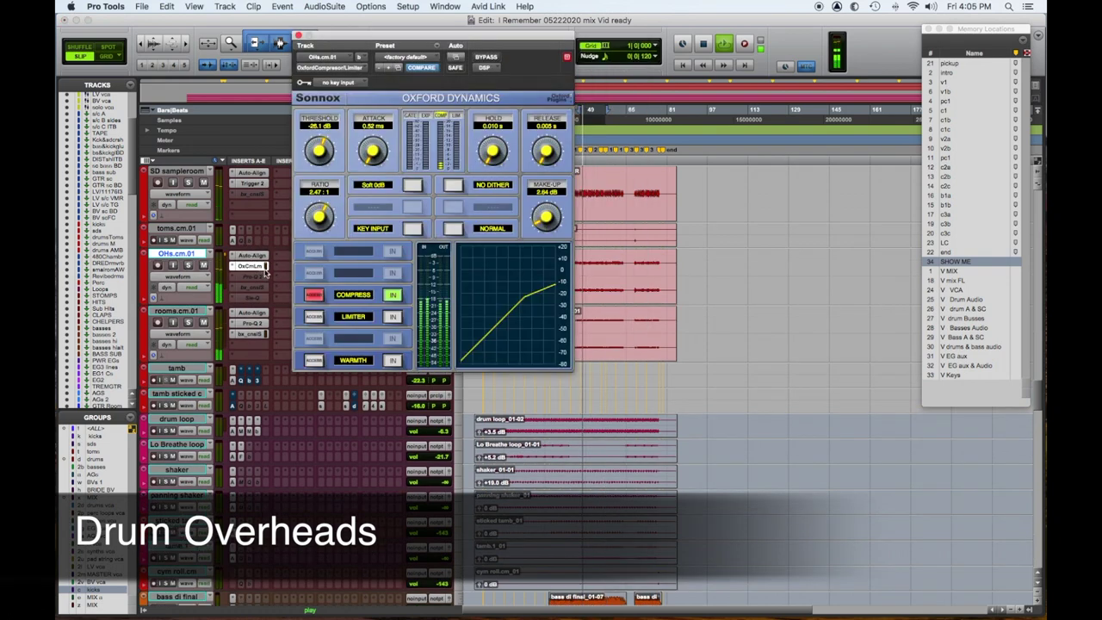
{"action": "left_click", "coordinate": [493, 59]}
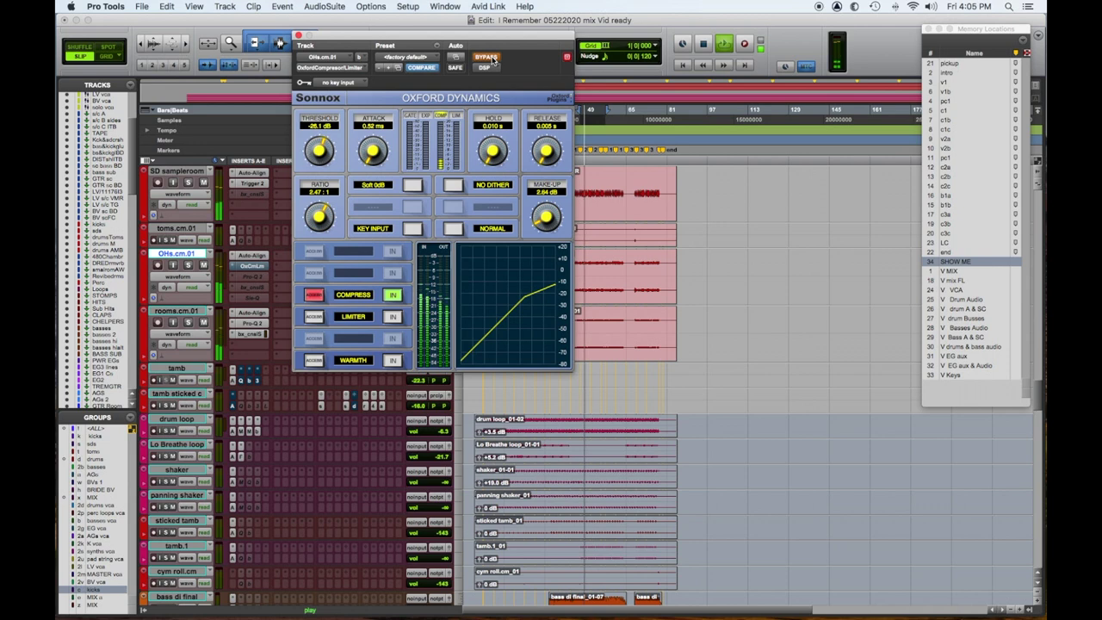
{"action": "left_click", "coordinate": [494, 58]}
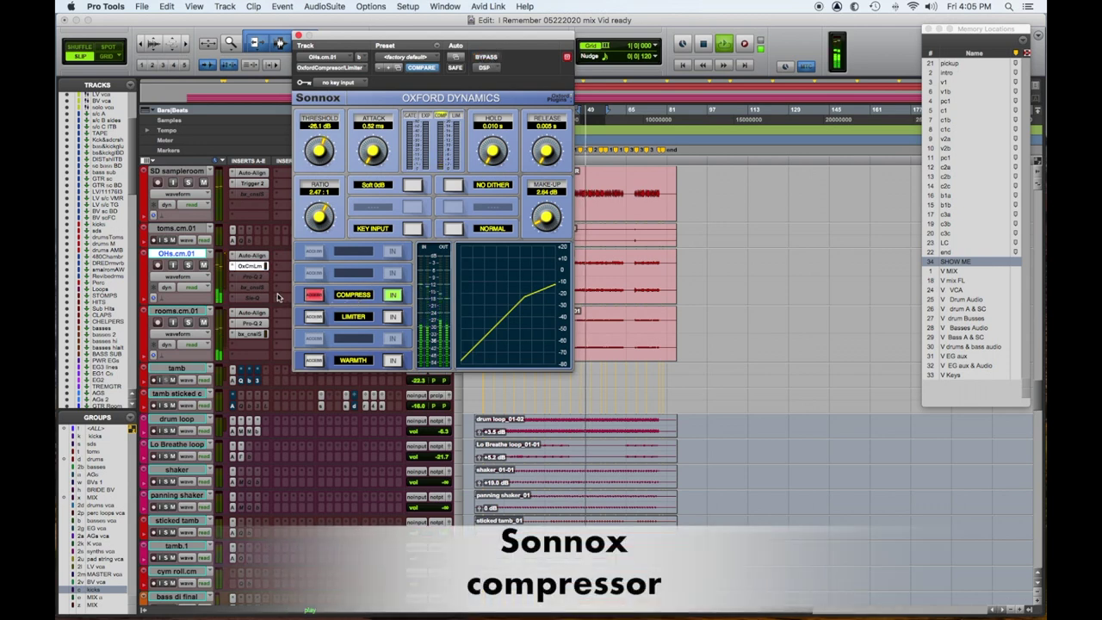
Step: Solo OHs.cm.01, activate its Pro-Q 2, sweep the purple band and cut about 7 dB near 330 Hz
{"action": "left_click", "coordinate": [189, 265]}
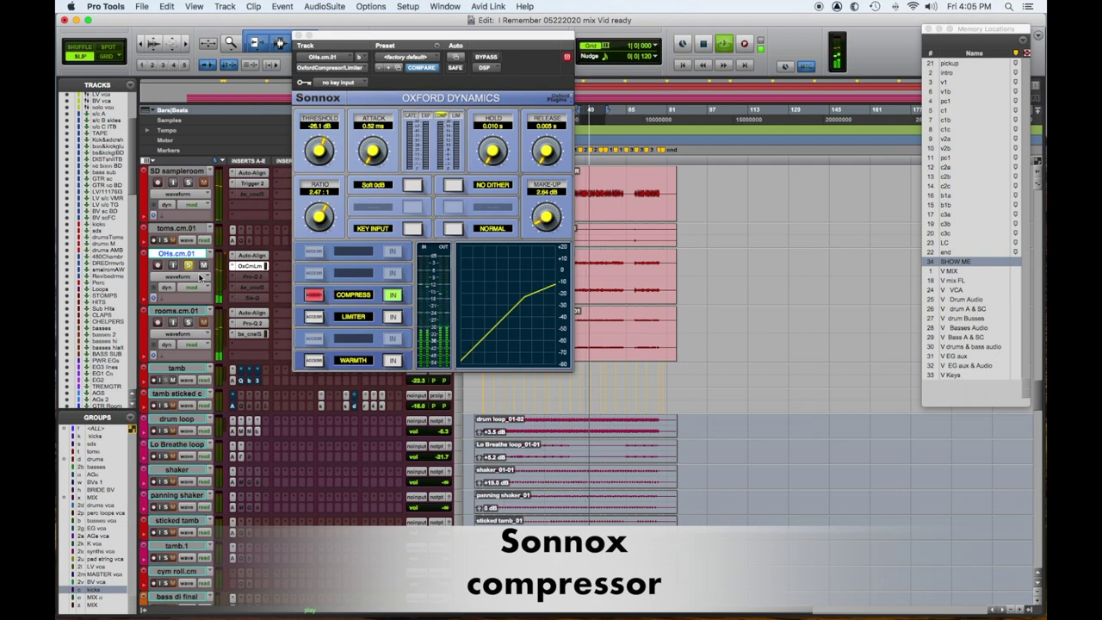
{"action": "left_click", "coordinate": [255, 277]}
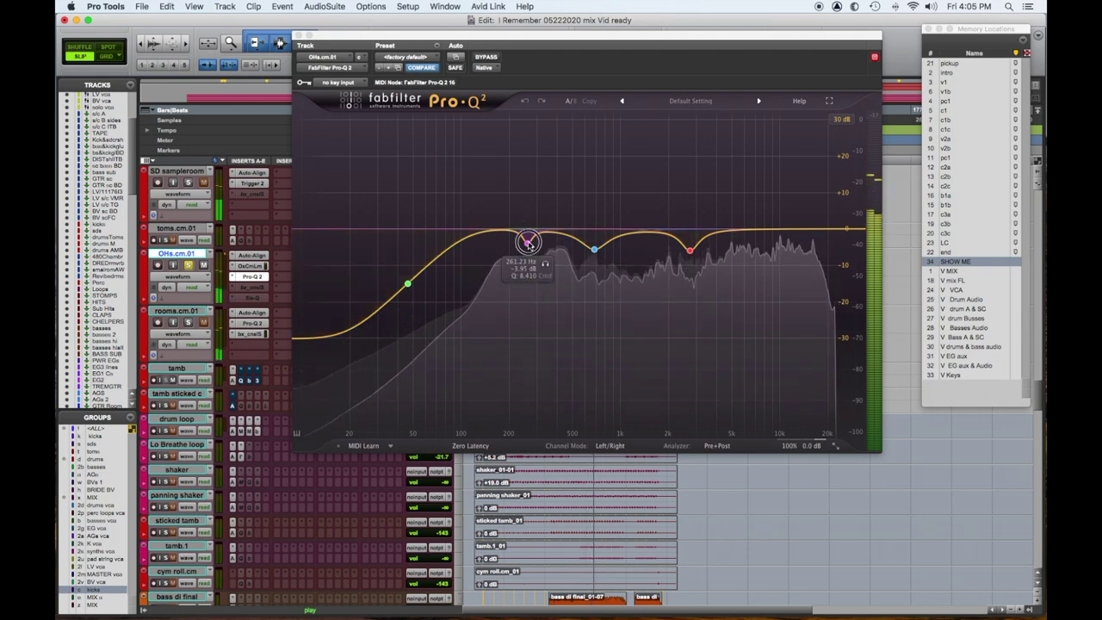
{"action": "left_click_drag", "start_coordinate": [528, 242], "coordinate": [543, 149]}
{"action": "left_click_drag", "start_coordinate": [547, 392], "coordinate": [520, 460]}
Step: Sweep the blue band in OHs.cm.01's Pro-Q 2 and cut about 5 dB near 840 Hz
{"action": "left_click_drag", "start_coordinate": [593, 249], "coordinate": [607, 160]}
{"action": "left_click_drag", "start_coordinate": [601, 405], "coordinate": [605, 444]}
{"action": "left_click_drag", "start_coordinate": [656, 387], "coordinate": [656, 358]}
Step: Sweep the red band in OHs.cm.01's Pro-Q 2, cut about 7.5 dB near 2 kHz and close the equalizer
{"action": "left_click_drag", "start_coordinate": [689, 252], "coordinate": [670, 127]}
{"action": "left_click_drag", "start_coordinate": [676, 379], "coordinate": [664, 470]}
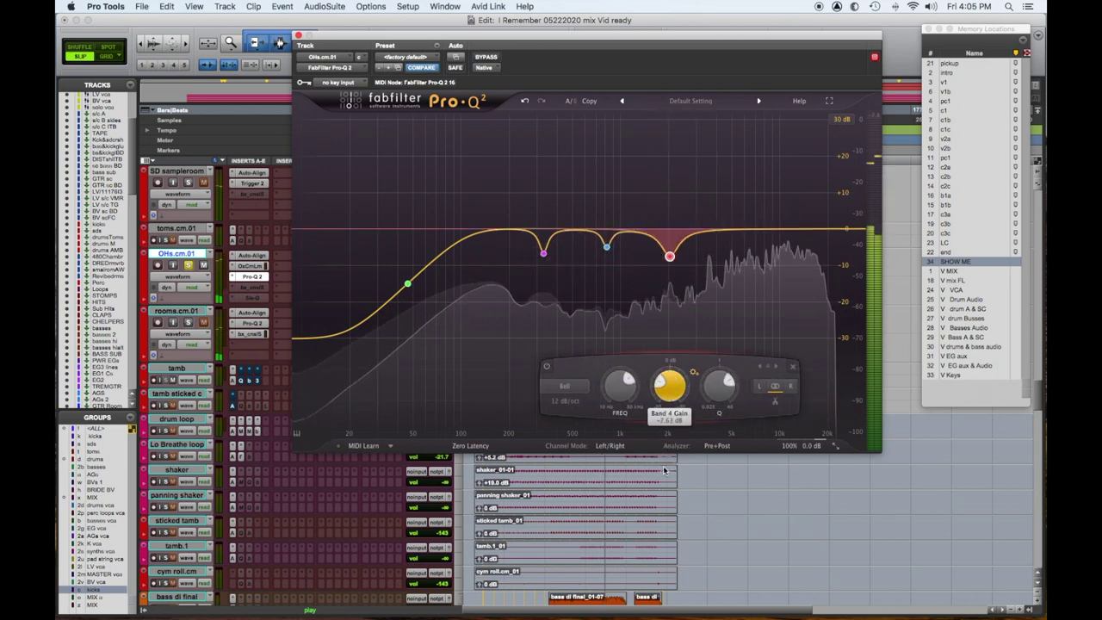
{"action": "left_click", "coordinate": [299, 36]}
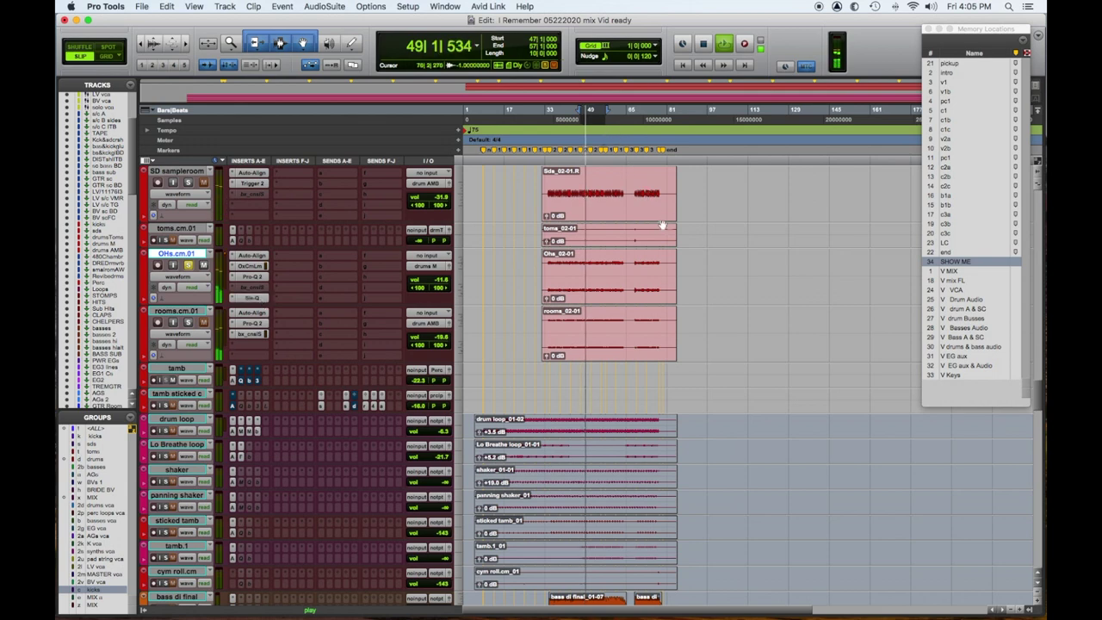
Step: Activate Sie-Q on OHs.cm.01, try its mid gain, and unsolo the overheads
{"action": "left_click", "coordinate": [257, 298]}
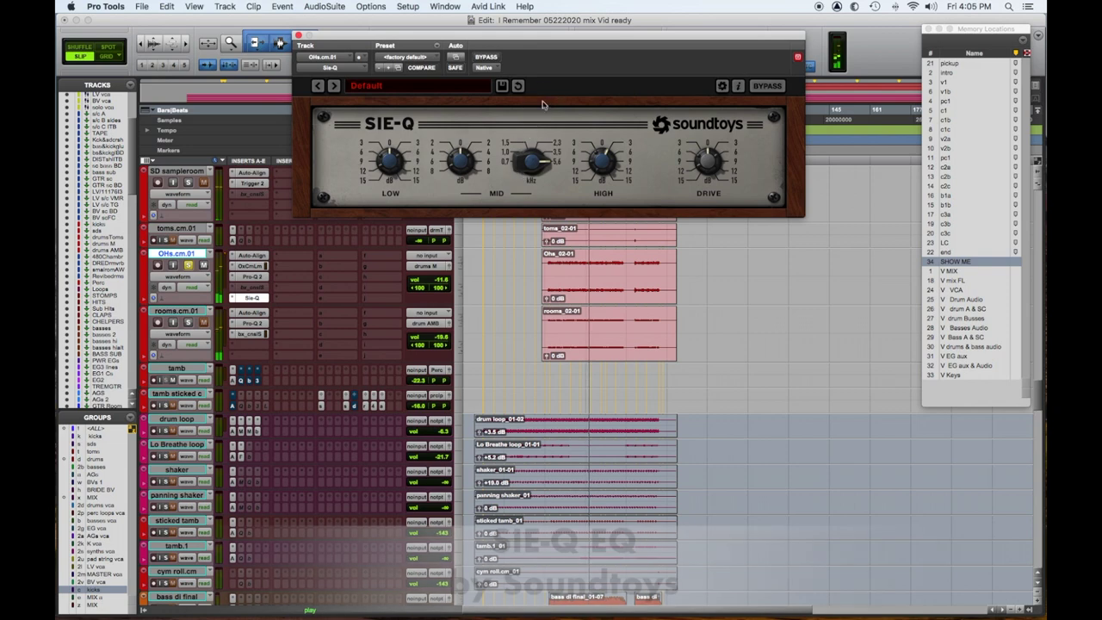
{"action": "mouse_move", "coordinate": [454, 173]}
{"action": "left_mouse_down"}
{"action": "mouse_move", "coordinate": [463, 135]}
{"action": "mouse_move", "coordinate": [463, 154]}
{"action": "left_mouse_up"}
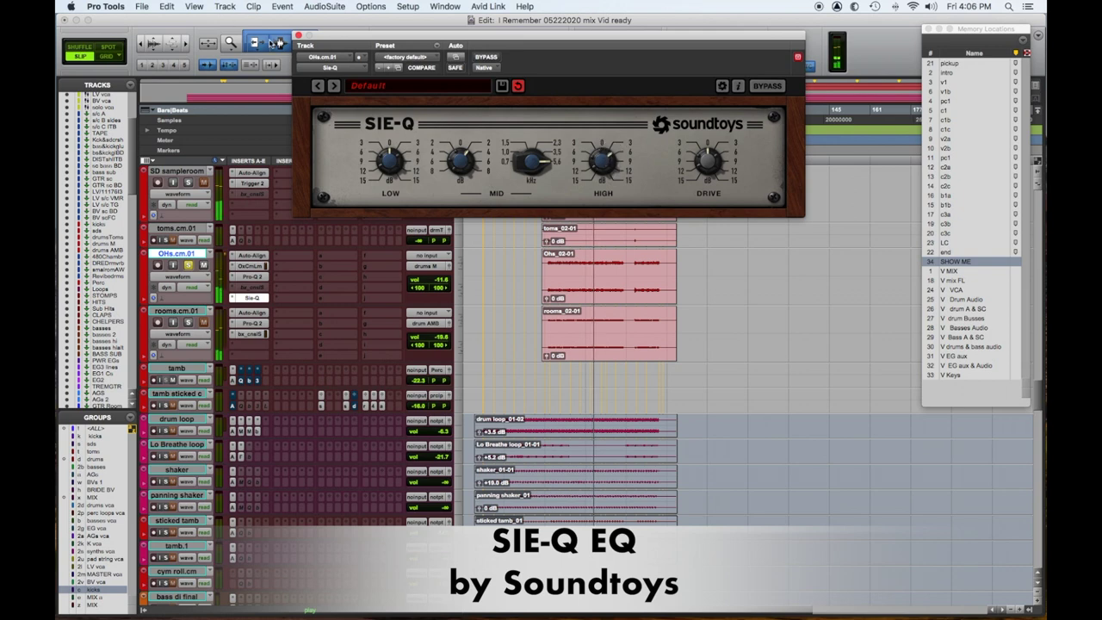
{"action": "left_click", "coordinate": [298, 36]}
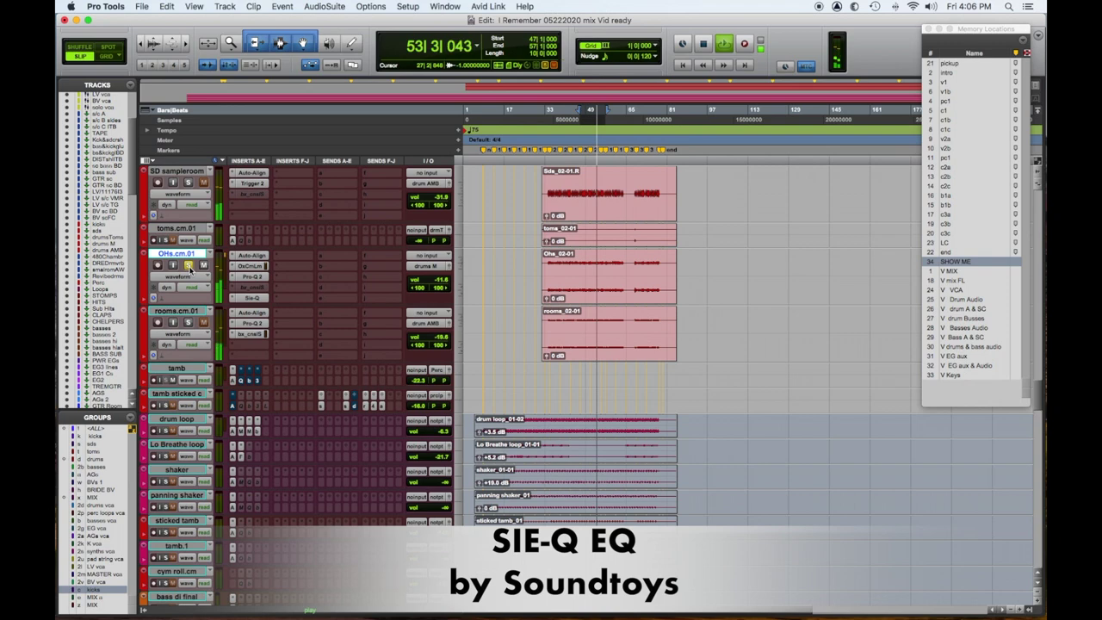
{"action": "left_click", "coordinate": [252, 298]}
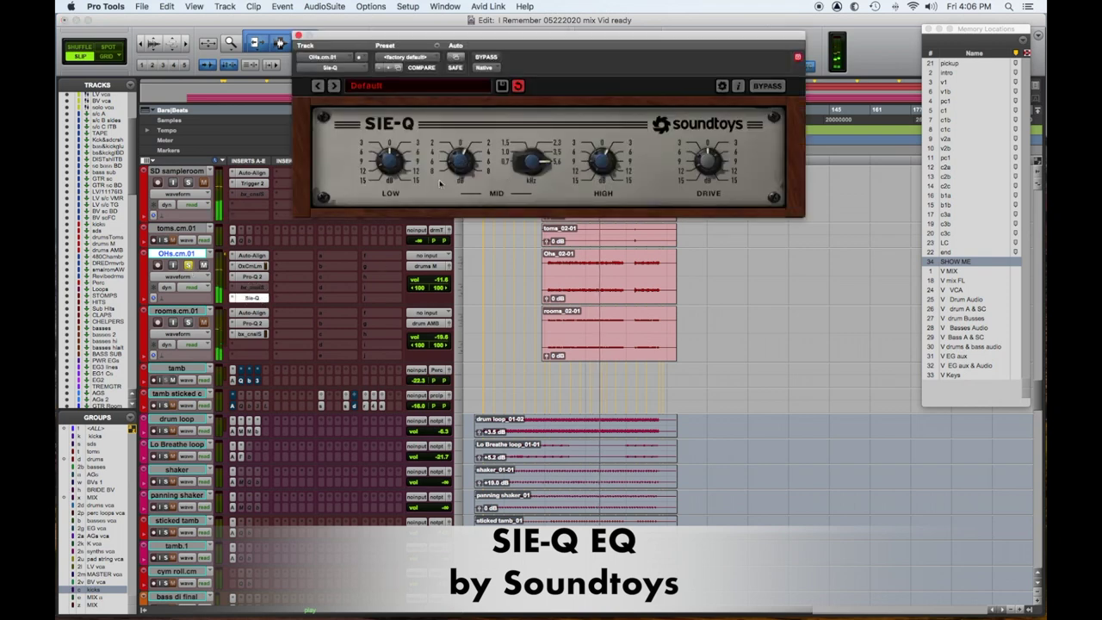
{"action": "left_click", "coordinate": [189, 264]}
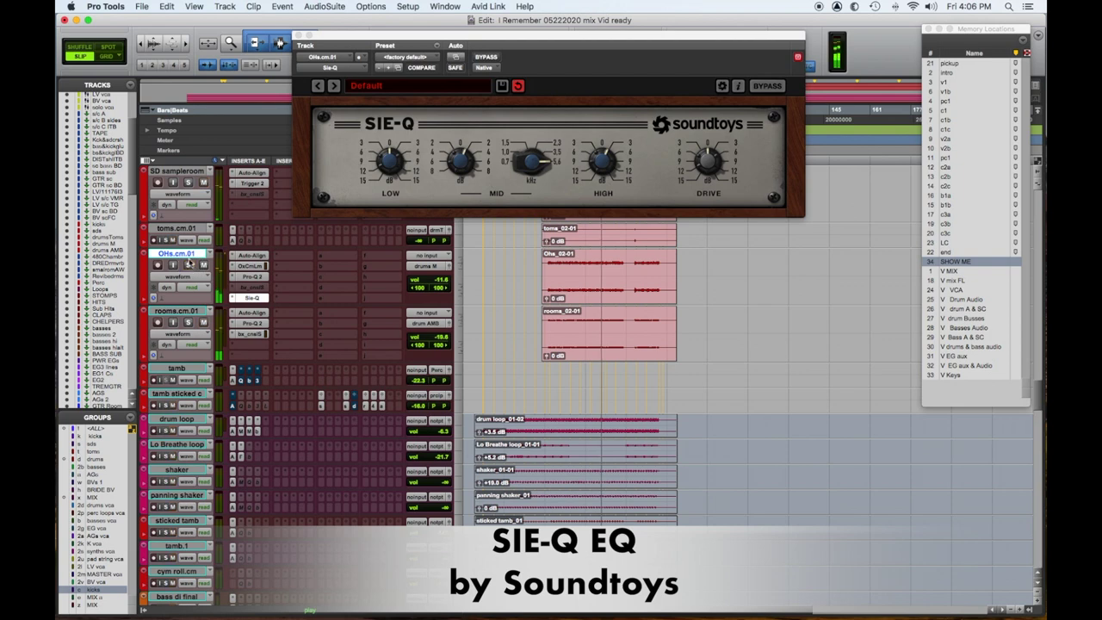
{"action": "left_click", "coordinate": [298, 35]}
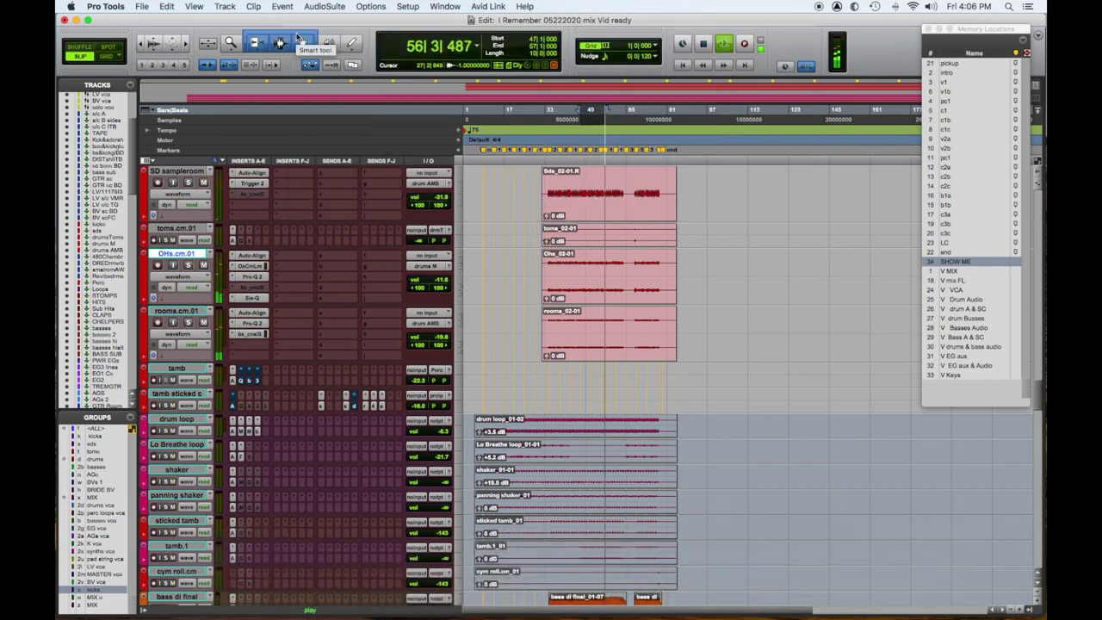
Step: Restart playback and open the ADPTR MetricAB spectrum analyzer on the mix aux track
{"action": "key", "text": "space"}
{"action": "key", "text": "space"}
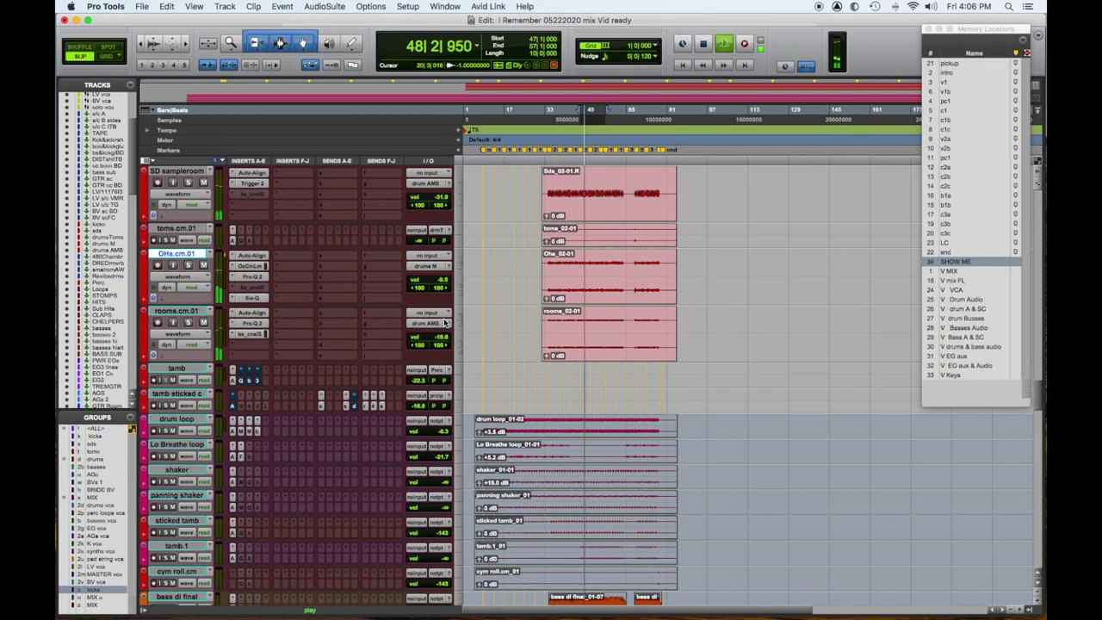
{"action": "scroll", "coordinate": [446, 322], "scroll_direction": "up", "scroll_amount": 10}
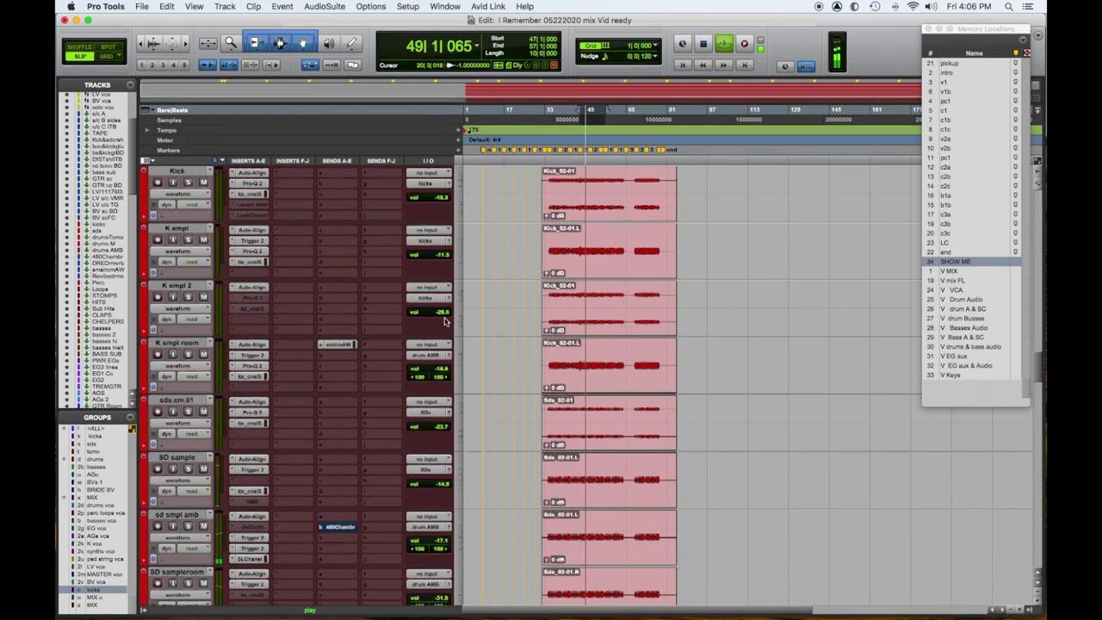
{"action": "scroll", "coordinate": [445, 322], "scroll_direction": "up", "scroll_amount": 3}
{"action": "scroll", "coordinate": [445, 322], "scroll_direction": "up", "scroll_amount": 5}
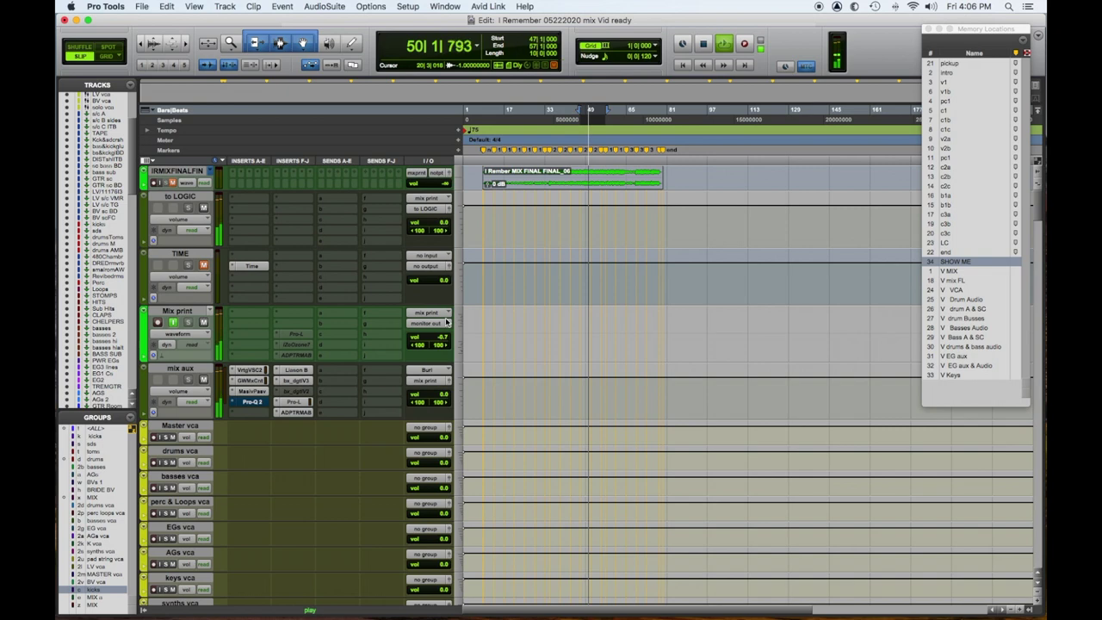
{"action": "left_click", "coordinate": [298, 411]}
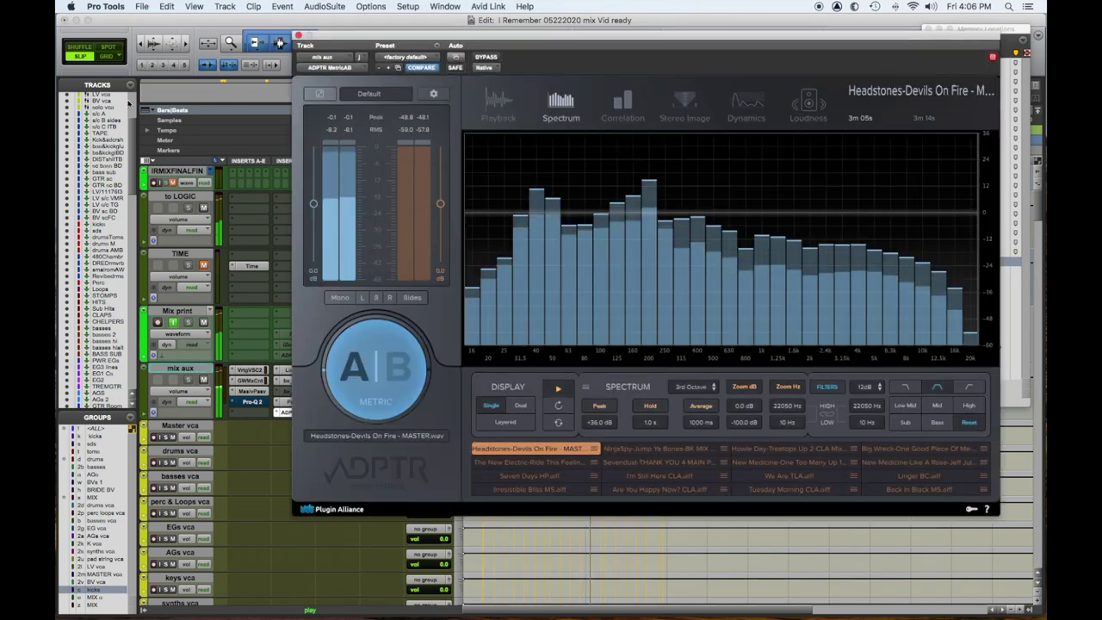
{"action": "left_click_drag", "start_coordinate": [532, 37], "coordinate": [490, 42]}
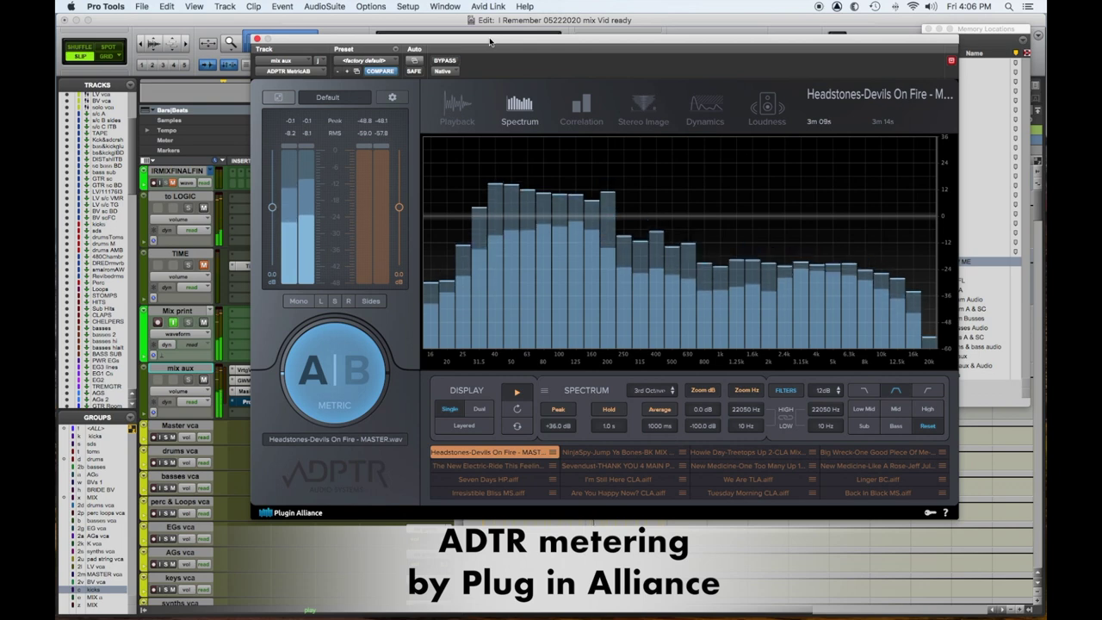
Step: Bring the kick and snare tracks back into view while watching the mix's spectrum in MetricAB
{"action": "key", "text": "semicolon"}
{"action": "key", "text": "semicolon"}
{"action": "key", "text": "semicolon"}
{"action": "key", "text": "semicolon"}
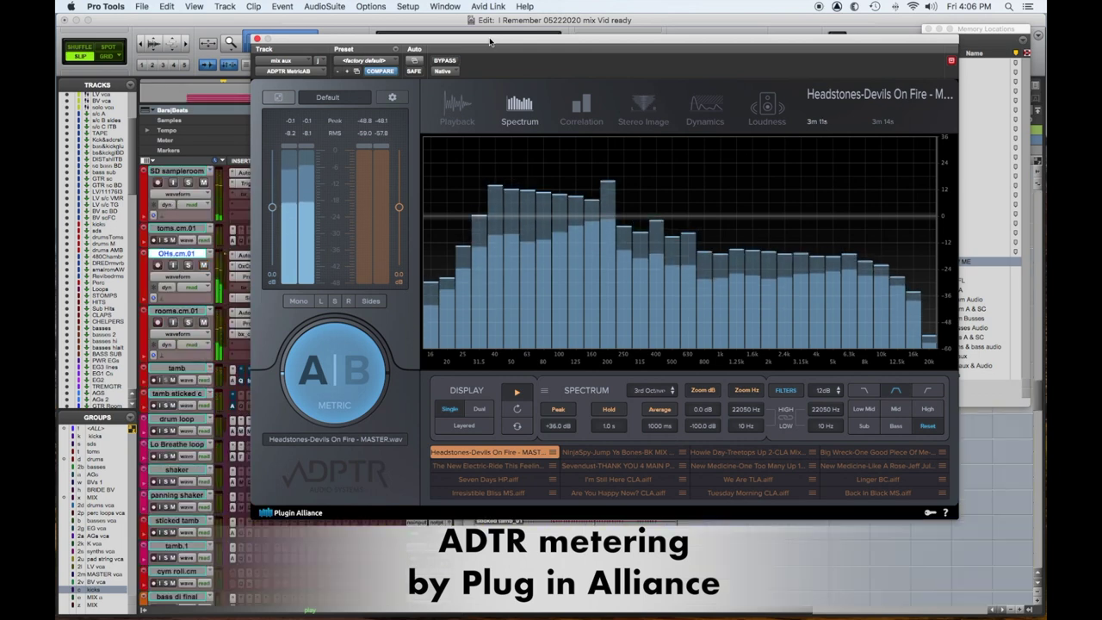
{"action": "key", "text": "p"}
{"action": "key", "text": "p"}
{"action": "key", "text": "p"}
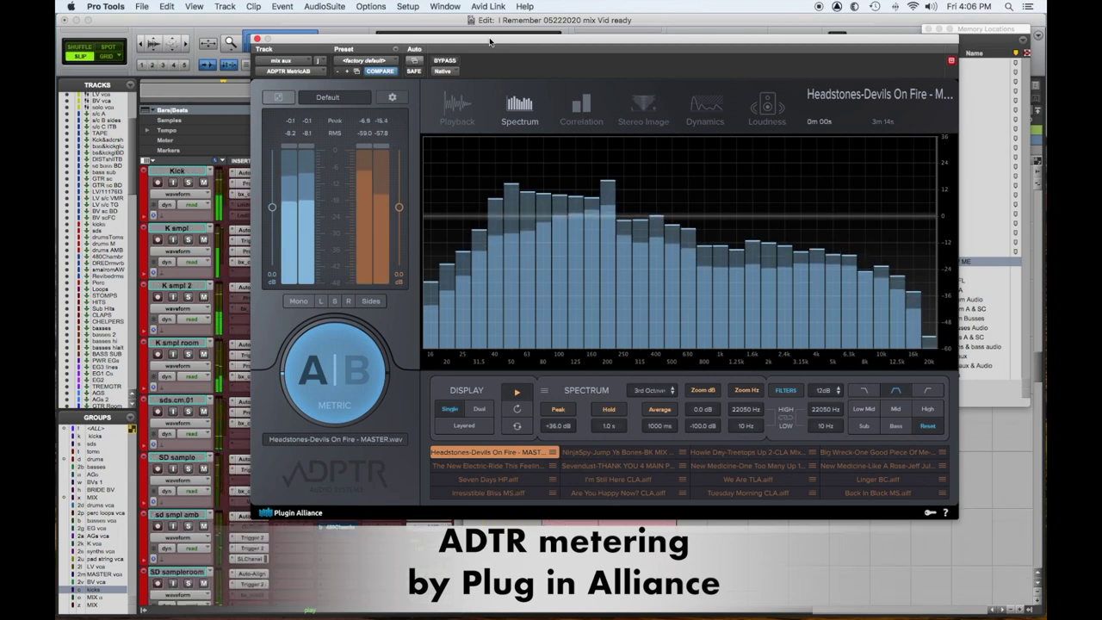
{"action": "key", "text": "p"}
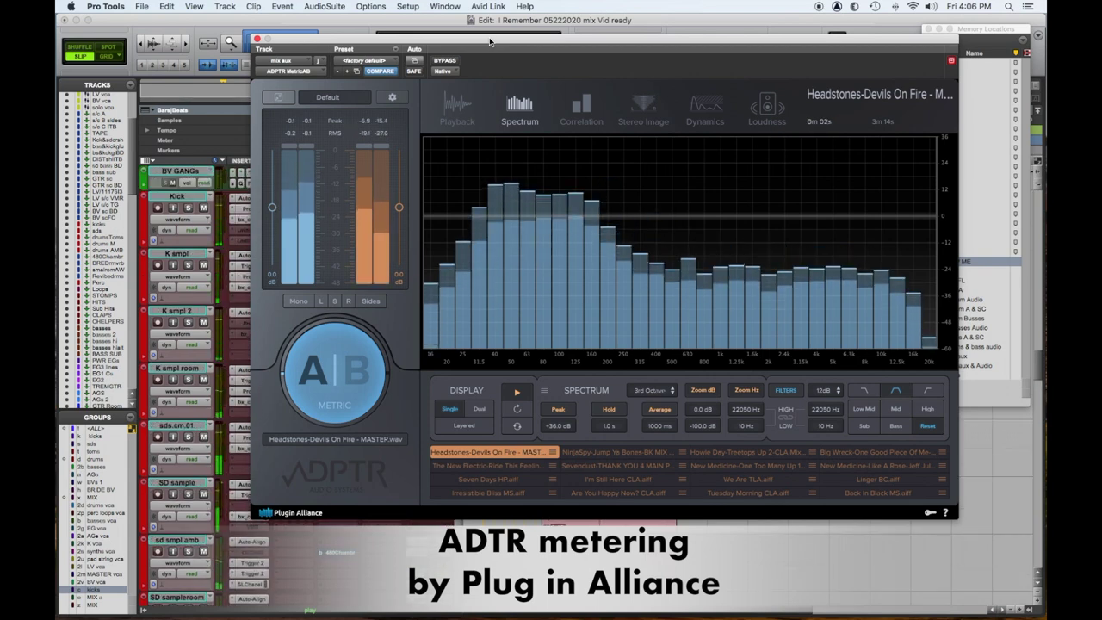
{"action": "key", "text": "semicolon"}
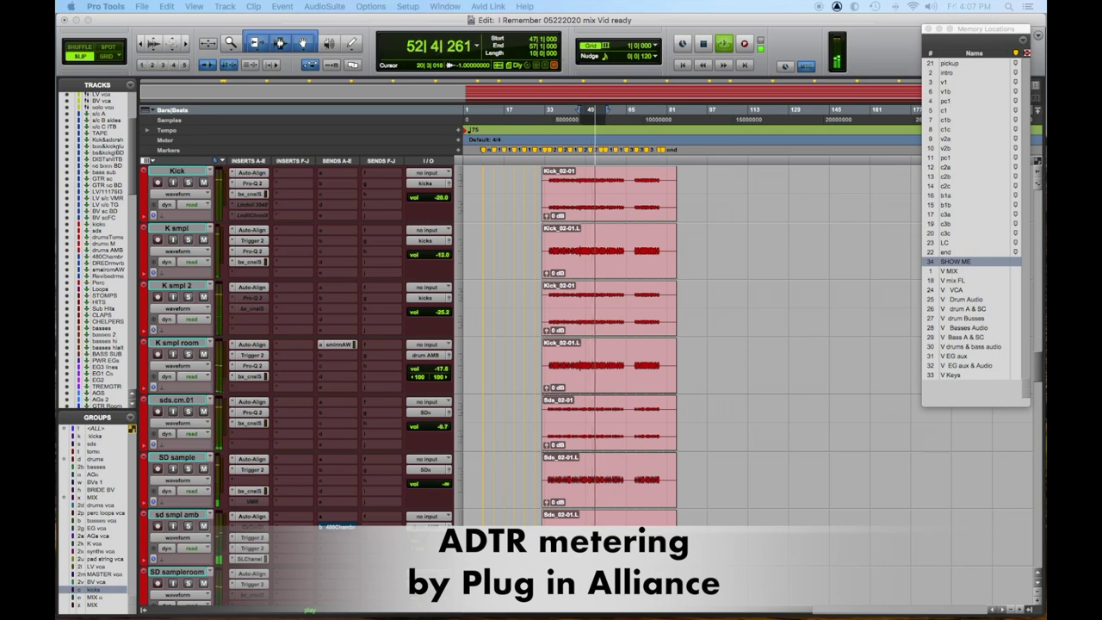
Step: Open the output fader of sds.cm.01 and the console channel insert on K smpl room
{"action": "left_click", "coordinate": [448, 413]}
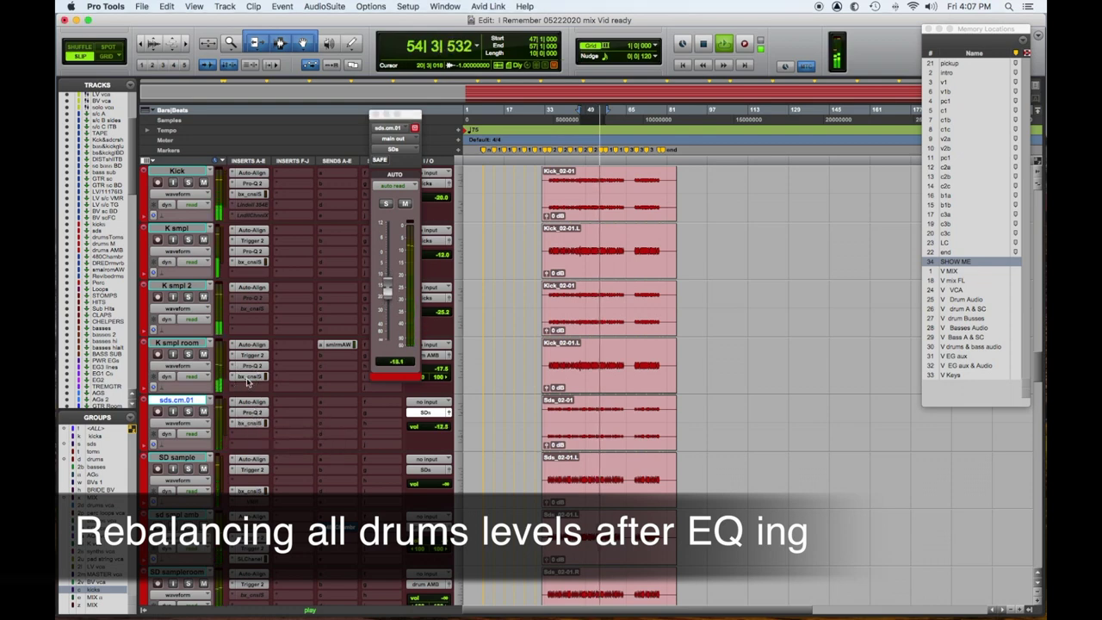
{"action": "left_click", "coordinate": [250, 377]}
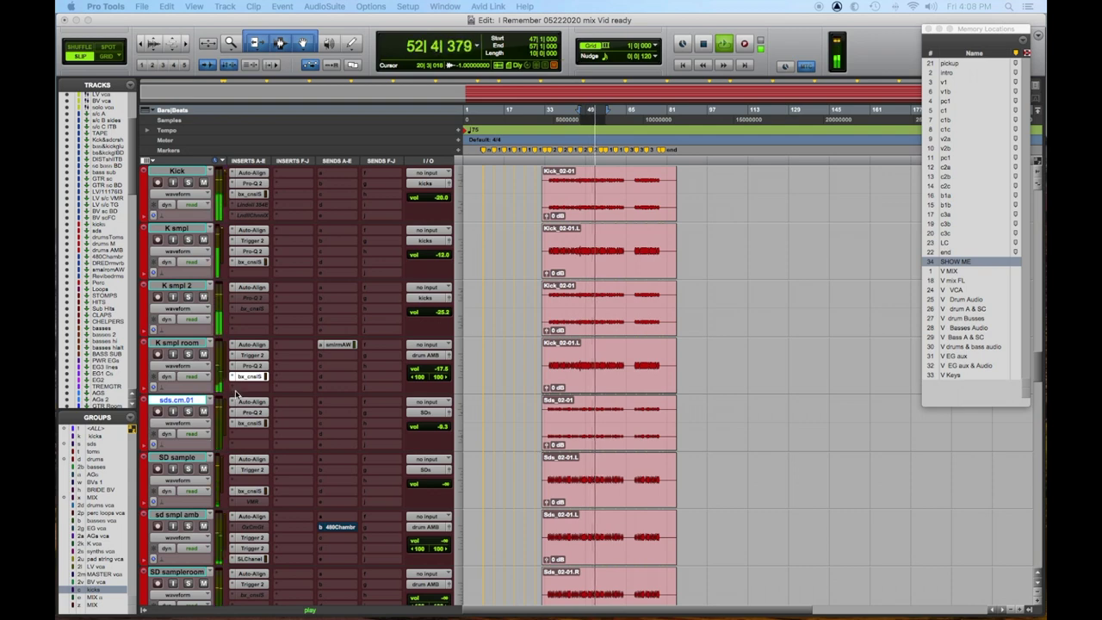
Step: Insert the Arousor compressor on sds.cm.01 after its console channel plug-in
{"action": "left_click", "coordinate": [245, 435]}
{"action": "mouse_move", "coordinate": [431, 288]}
{"action": "left_click", "coordinate": [481, 306]}
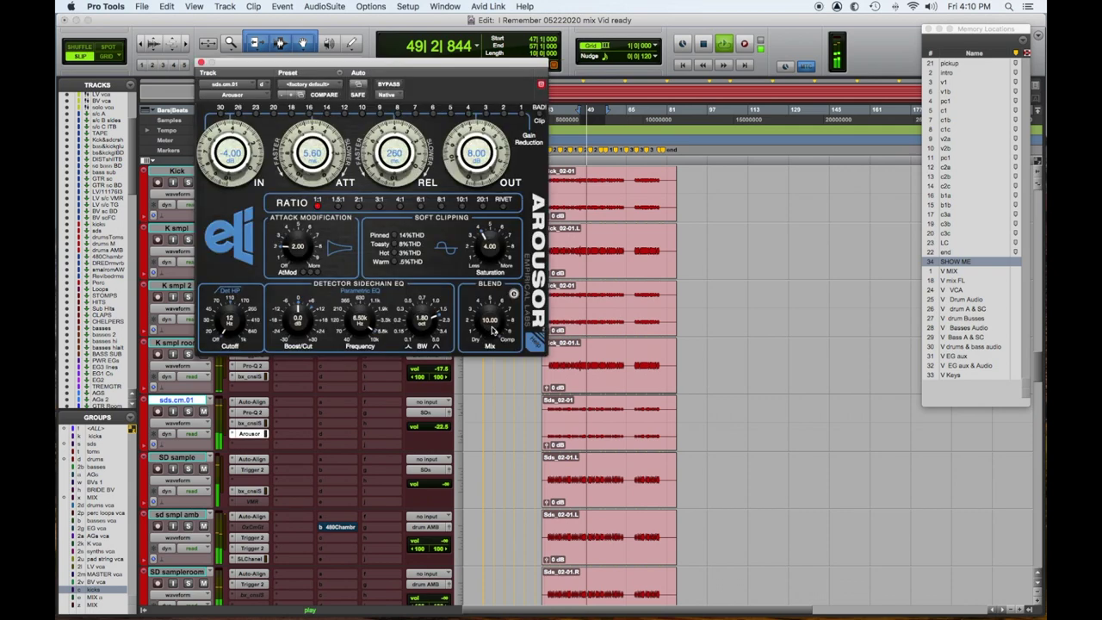
Step: Set Arousor's input to 3.20 dB, attack to 9.22 ms and release to 84 ms on sds.cm.01
{"action": "left_click_drag", "start_coordinate": [227, 153], "coordinate": [231, 137]}
{"action": "left_click_drag", "start_coordinate": [326, 147], "coordinate": [315, 198]}
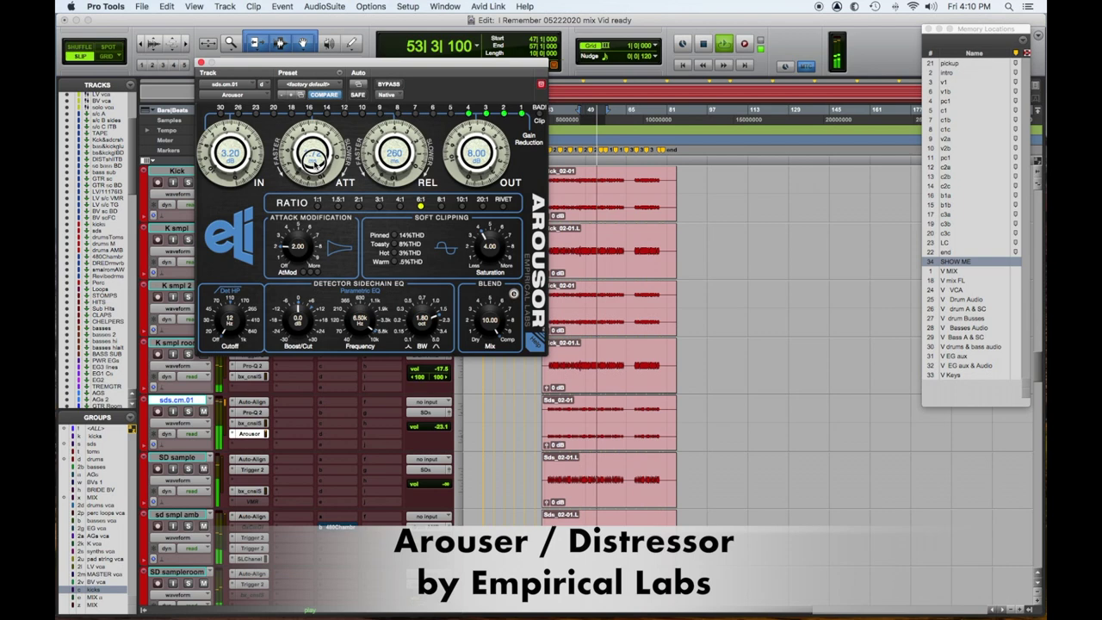
{"action": "left_click_drag", "start_coordinate": [301, 131], "coordinate": [329, 136]}
{"action": "left_click_drag", "start_coordinate": [392, 155], "coordinate": [392, 189]}
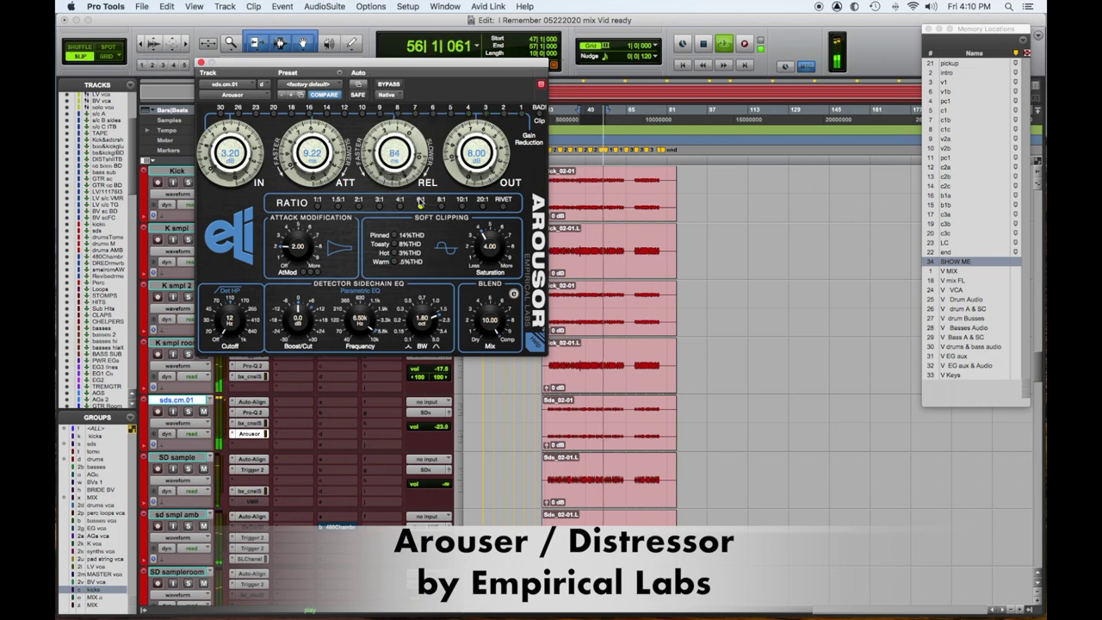
Step: Set Arousor's ratio to 3:1 and compare the snare with the compressor bypassed and engaged
{"action": "left_click", "coordinate": [358, 206]}
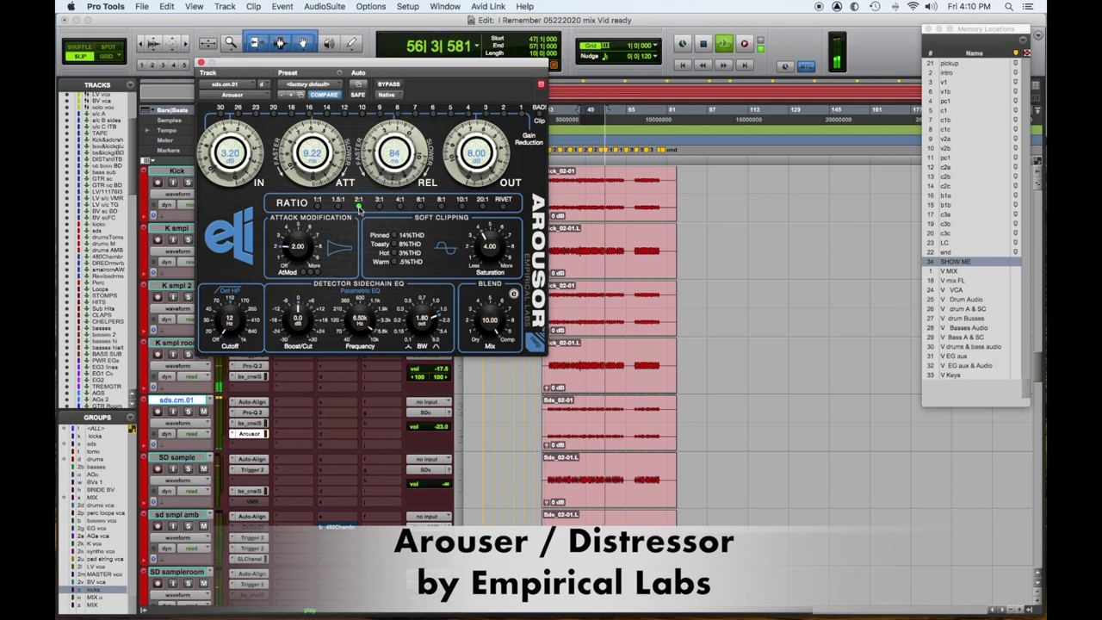
{"action": "left_click", "coordinate": [379, 206]}
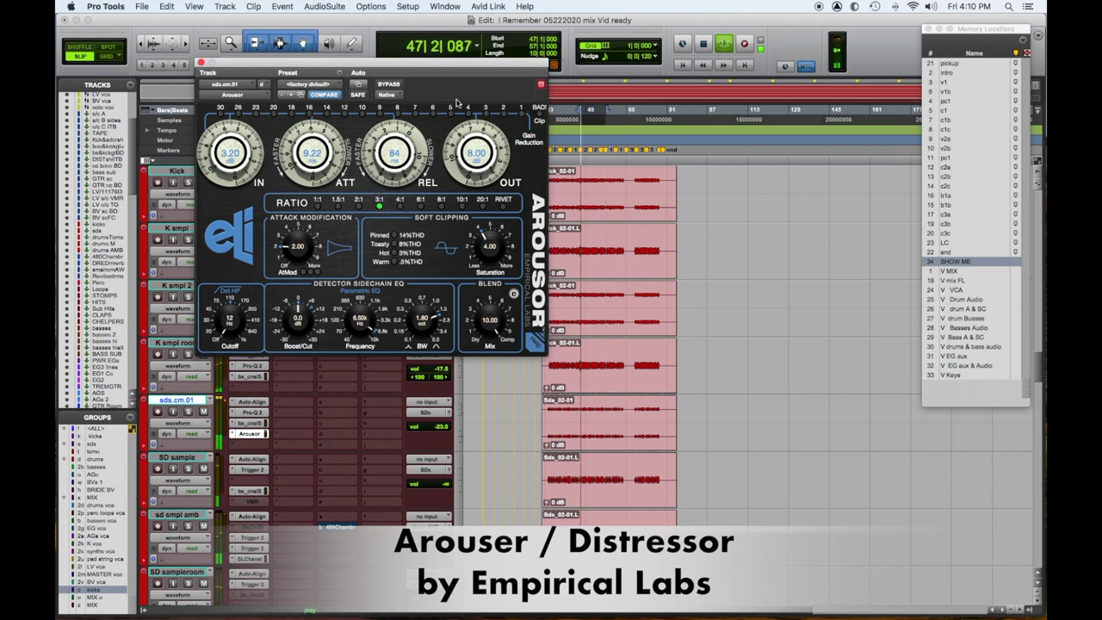
{"action": "left_click", "coordinate": [390, 85]}
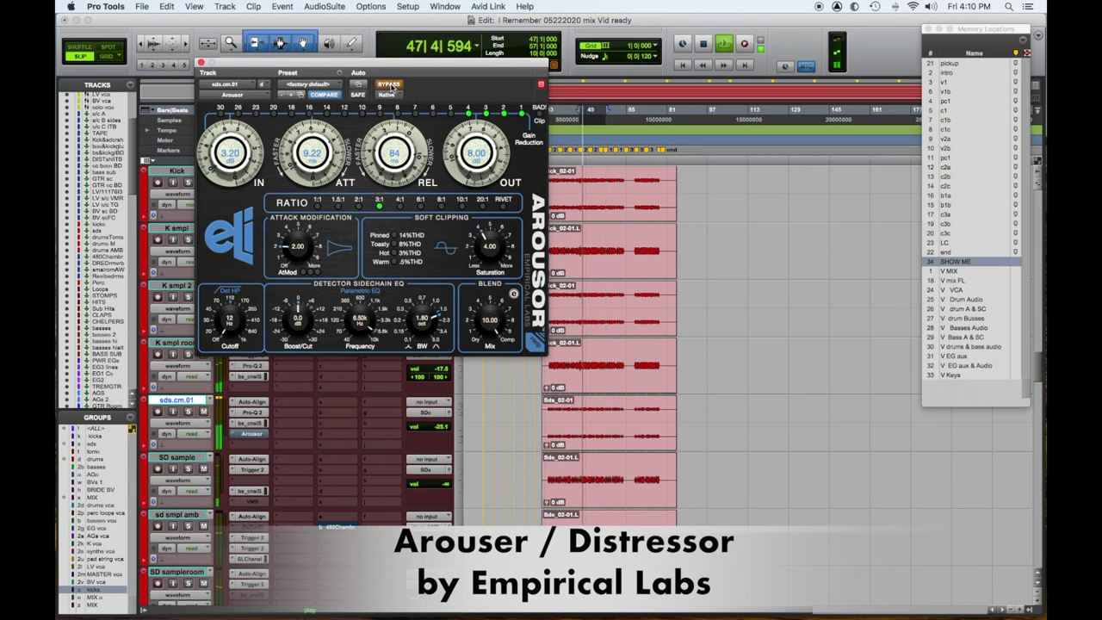
{"action": "left_click", "coordinate": [390, 84]}
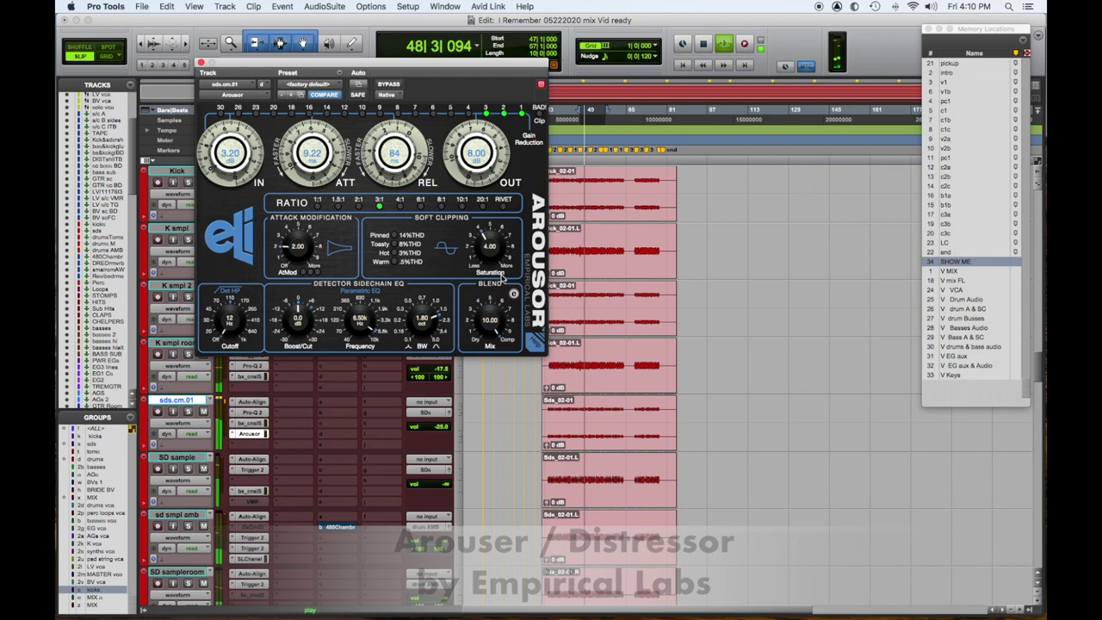
Step: Match Arousor's level against bypass with input -1.25 dB and output 5.00 dB, and lower its Mix to blend in dry signal
{"action": "left_click_drag", "start_coordinate": [476, 160], "coordinate": [472, 173]}
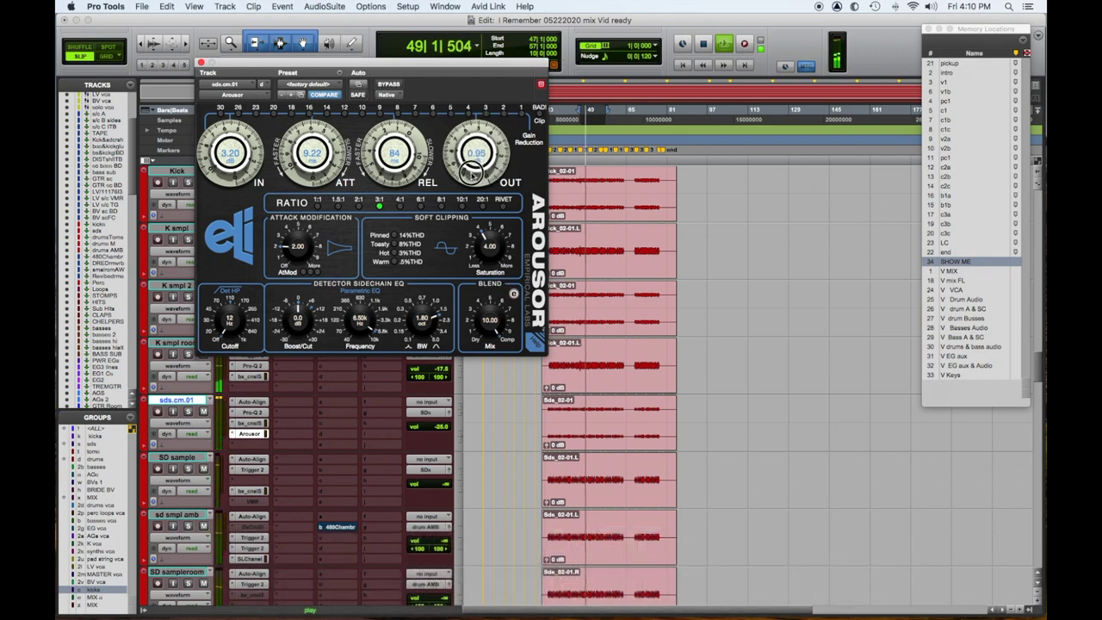
{"action": "left_click", "coordinate": [390, 84]}
{"action": "left_click_drag", "start_coordinate": [229, 157], "coordinate": [229, 177]}
{"action": "left_click", "coordinate": [397, 83]}
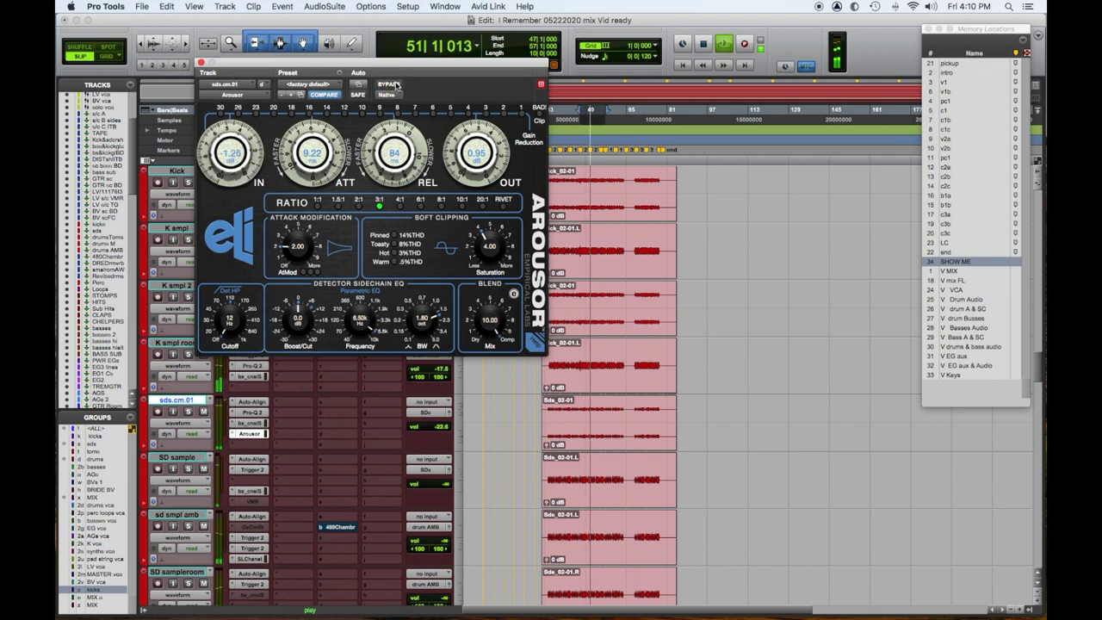
{"action": "left_click_drag", "start_coordinate": [479, 153], "coordinate": [479, 134]}
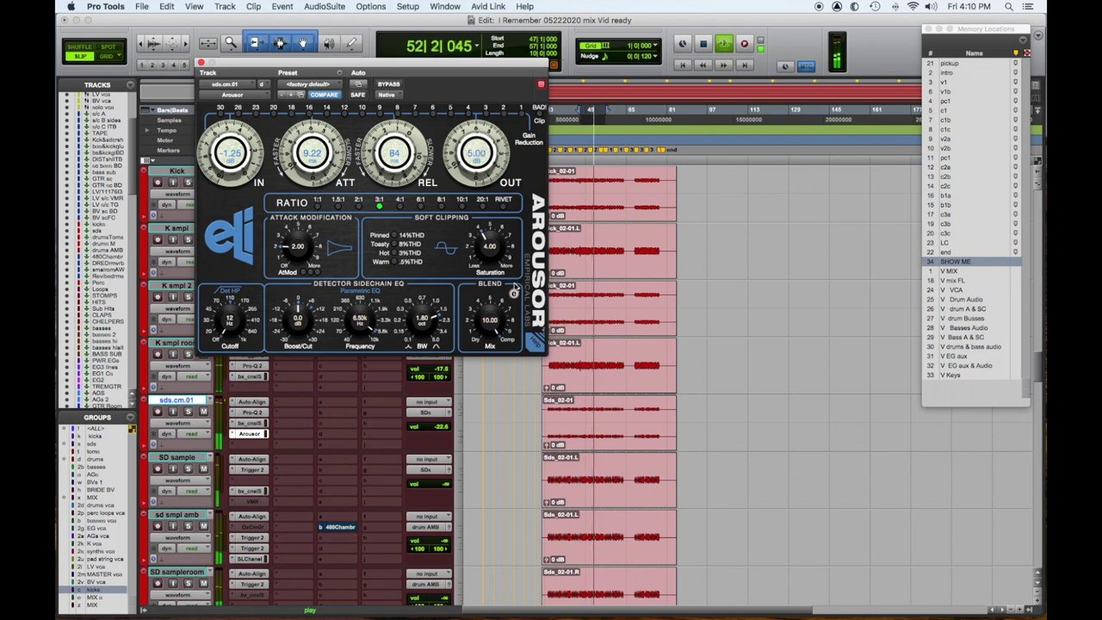
{"action": "left_click_drag", "start_coordinate": [495, 313], "coordinate": [495, 344]}
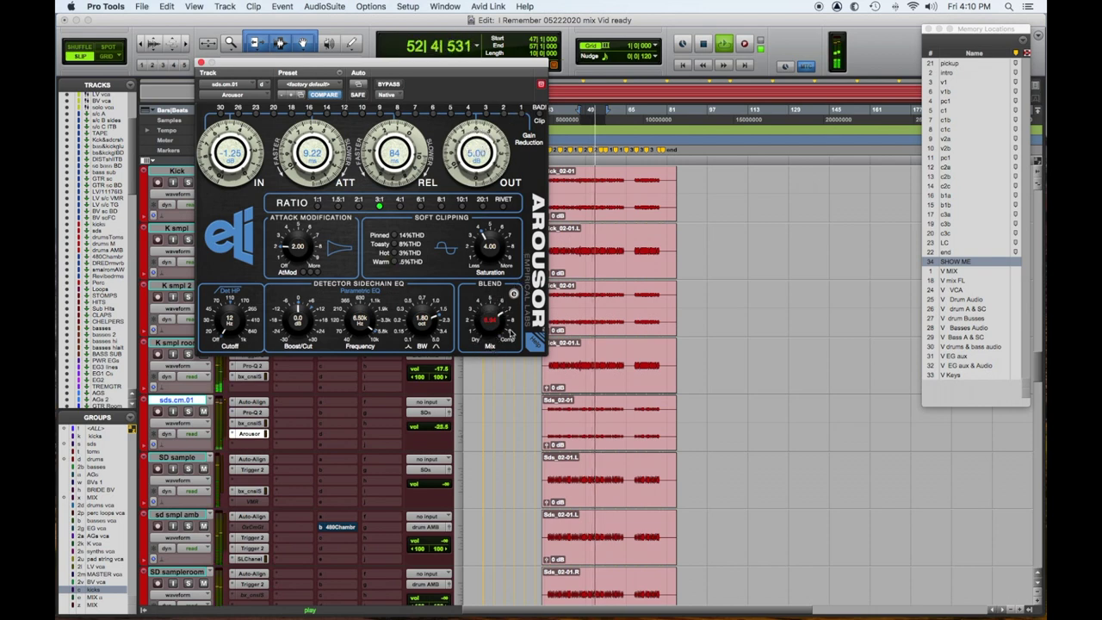
Step: Compare the snare once more with Arousor bypassed and engaged on sds.cm.01, and close the plug-in
{"action": "left_click", "coordinate": [390, 84]}
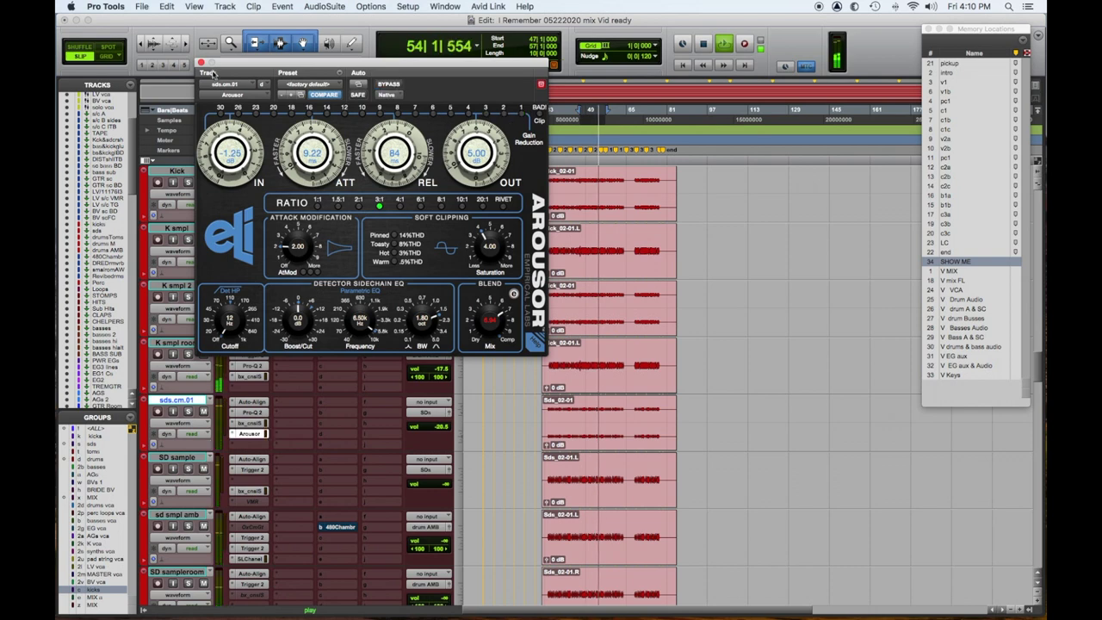
{"action": "left_click", "coordinate": [202, 62]}
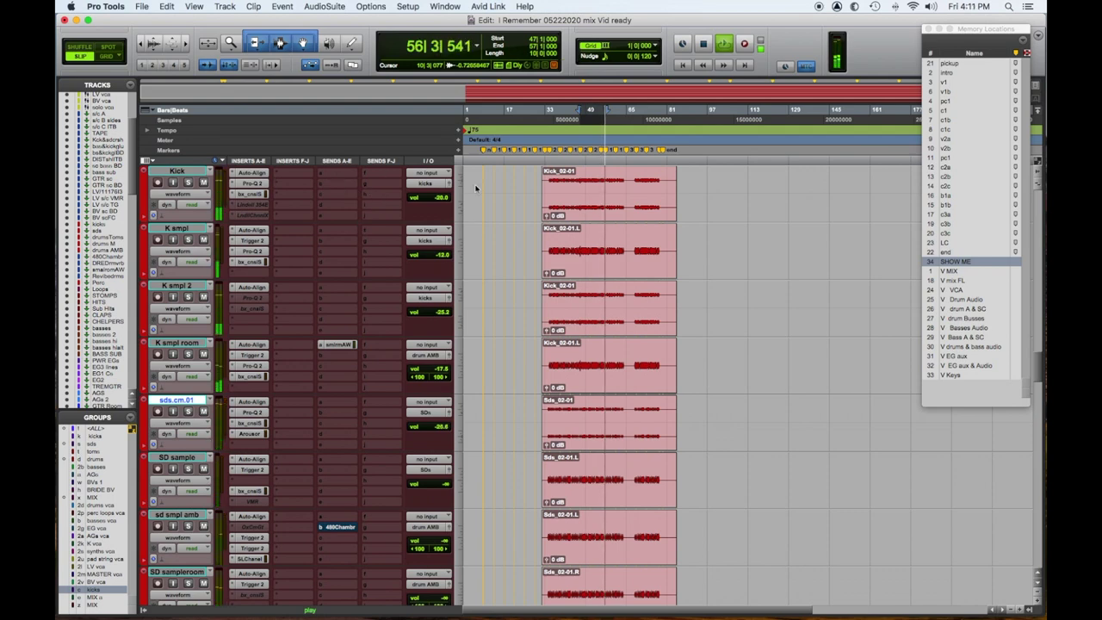
Step: Check the mix's frequency spectrum in the ADPTR MetricAB plug-in on the mix aux track
{"action": "scroll", "coordinate": [386, 241], "scroll_direction": "up", "scroll_amount": 3}
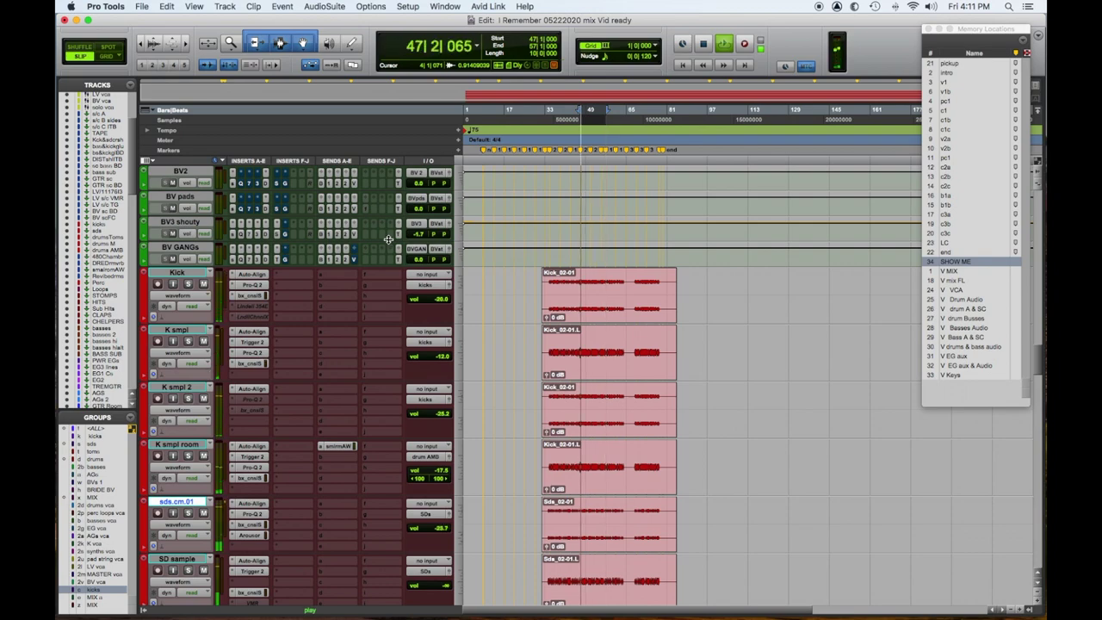
{"action": "scroll", "coordinate": [388, 240], "scroll_direction": "down", "scroll_amount": 1}
{"action": "scroll", "coordinate": [389, 239], "scroll_direction": "down", "scroll_amount": 15}
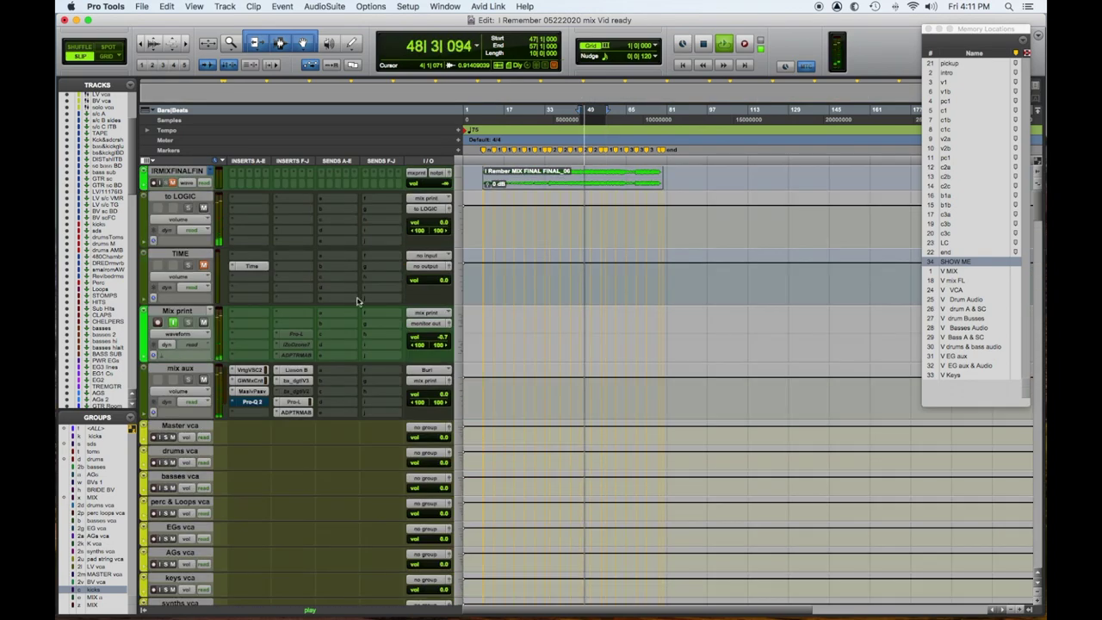
{"action": "left_click", "coordinate": [296, 412]}
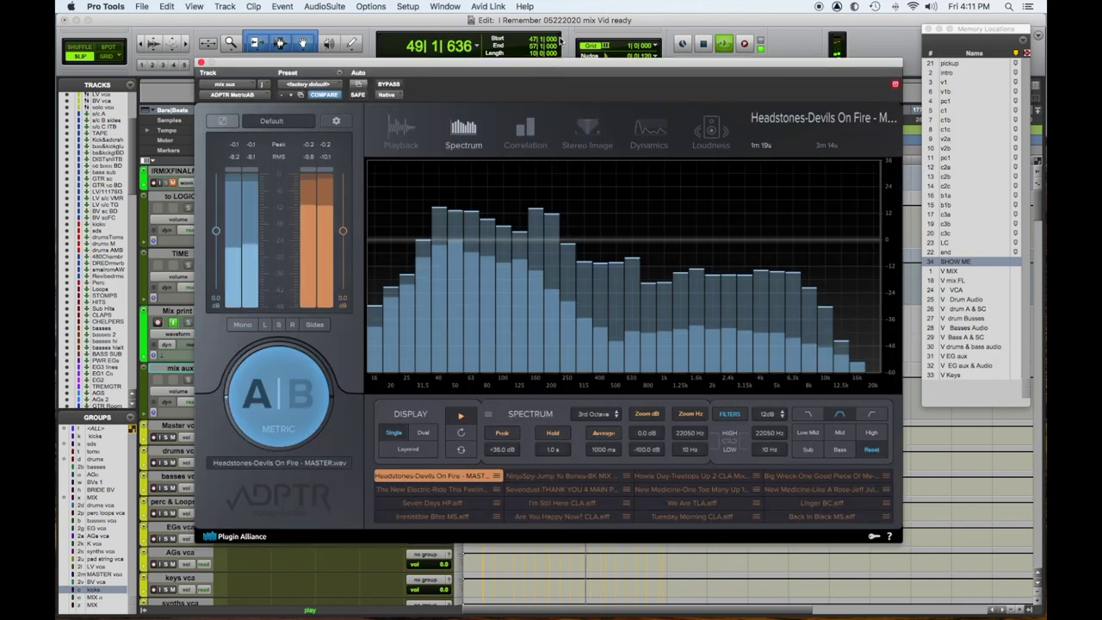
{"action": "left_click_drag", "start_coordinate": [572, 69], "coordinate": [61, 86]}
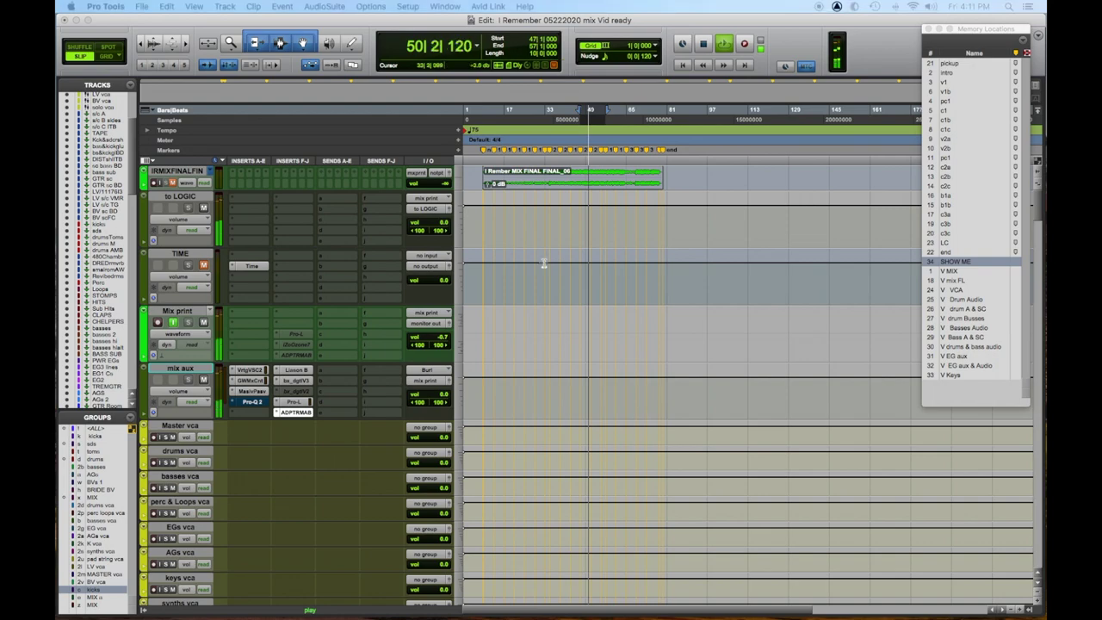
Step: Enable the 480 Chamber reverb send on the sd smpl amb track and set its level to -11.3 dB
{"action": "scroll", "coordinate": [455, 346], "scroll_direction": "down", "scroll_amount": 15}
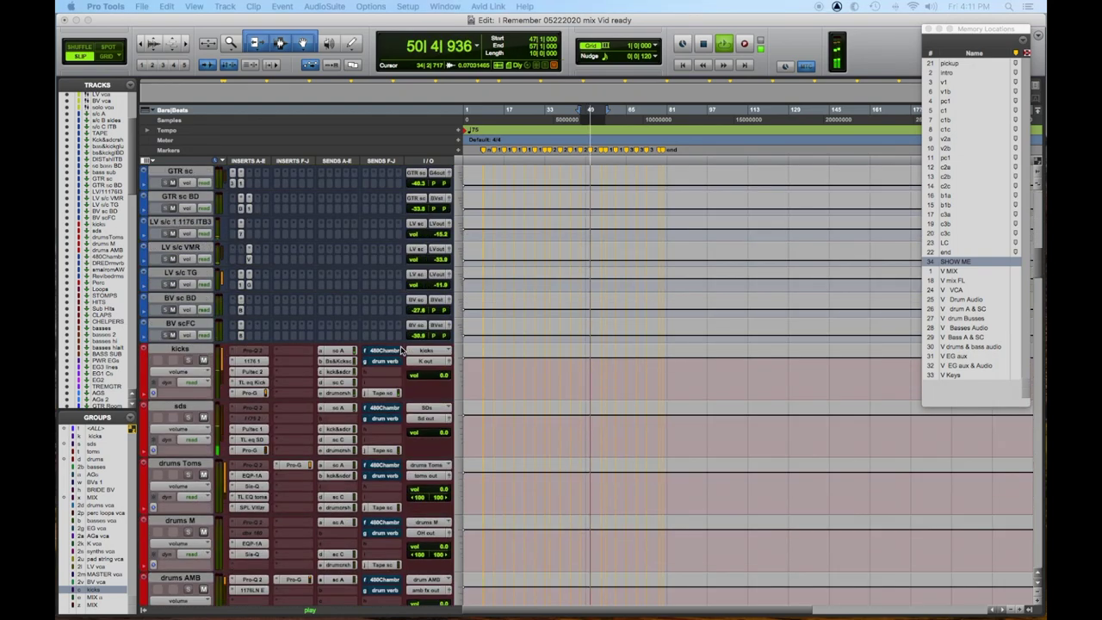
{"action": "scroll", "coordinate": [401, 349], "scroll_direction": "down", "scroll_amount": 10}
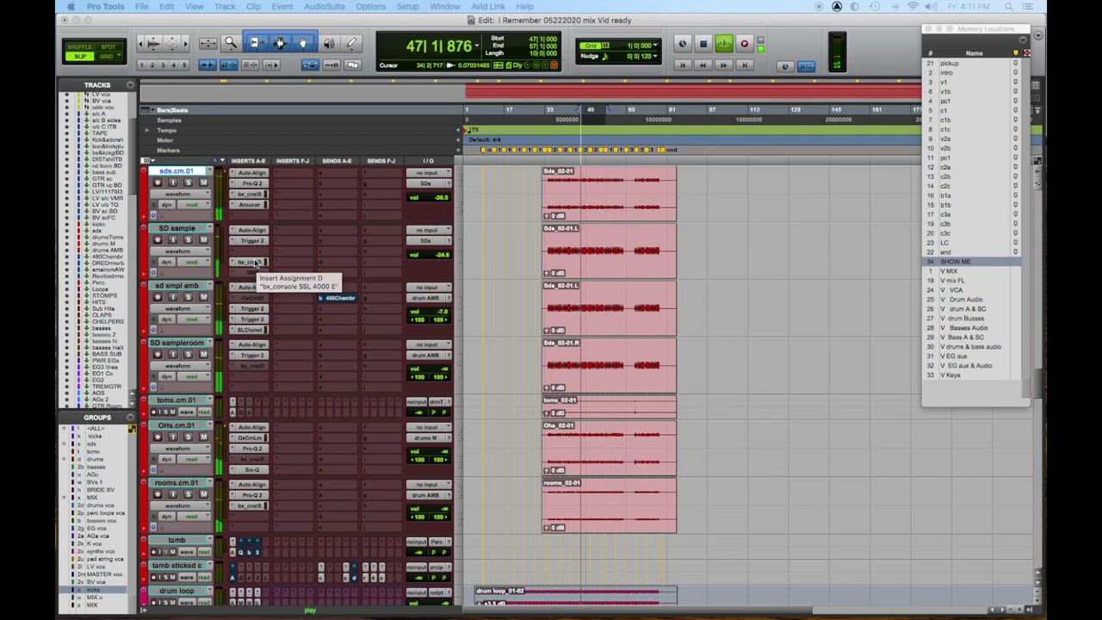
{"action": "left_click", "coordinate": [336, 300]}
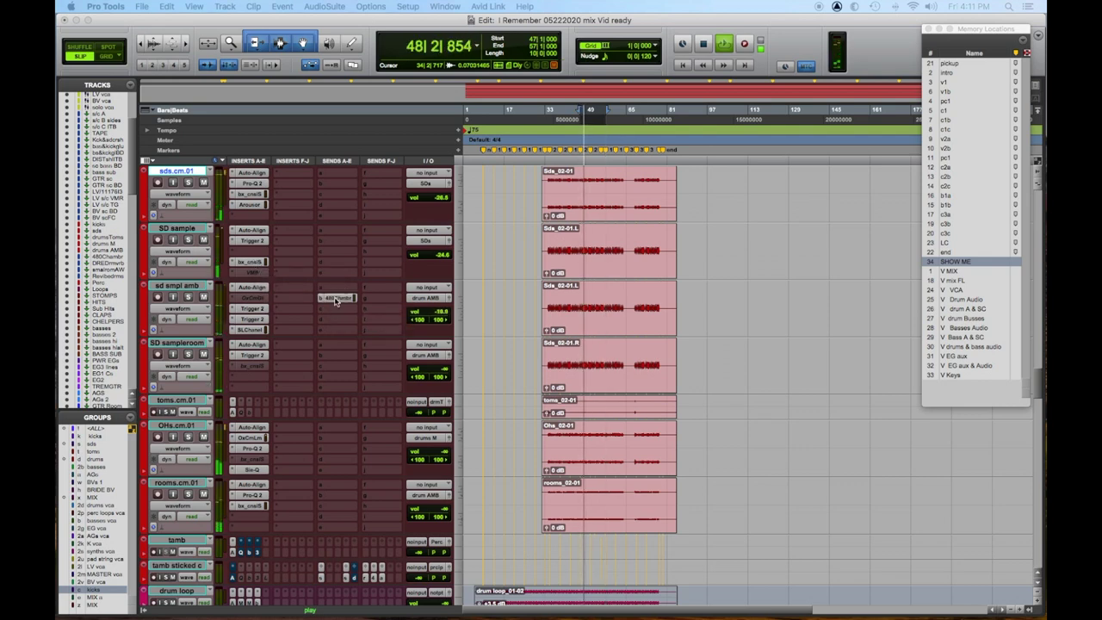
{"action": "mouse_move", "coordinate": [387, 327]}
{"action": "left_mouse_down"}
{"action": "mouse_move", "coordinate": [391, 296]}
{"action": "mouse_move", "coordinate": [392, 307]}
{"action": "left_mouse_up"}
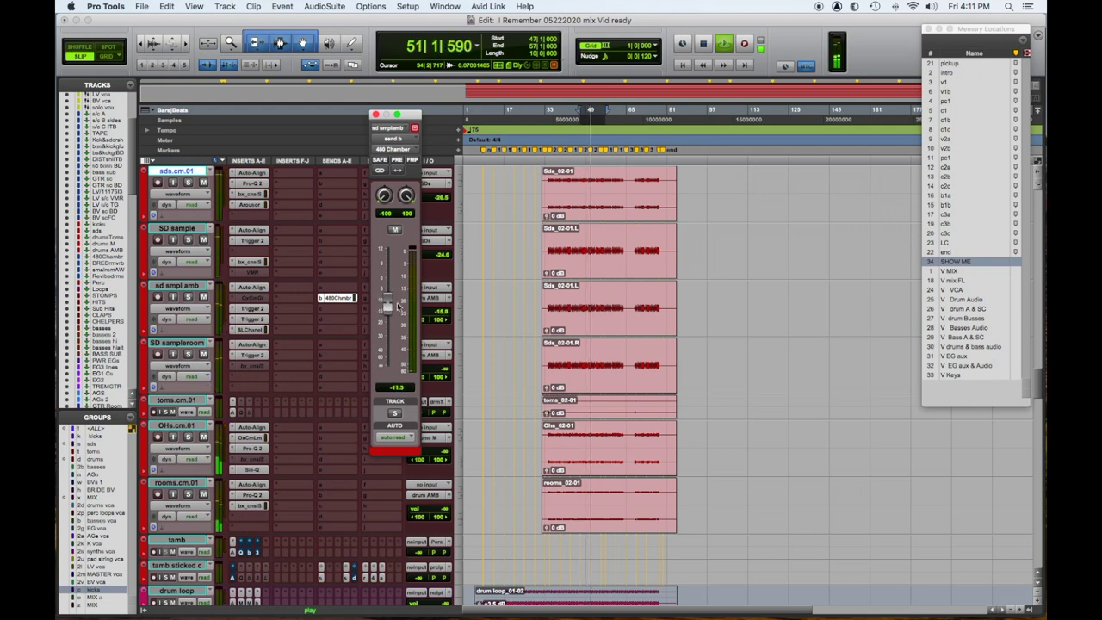
{"action": "left_click", "coordinate": [375, 115]}
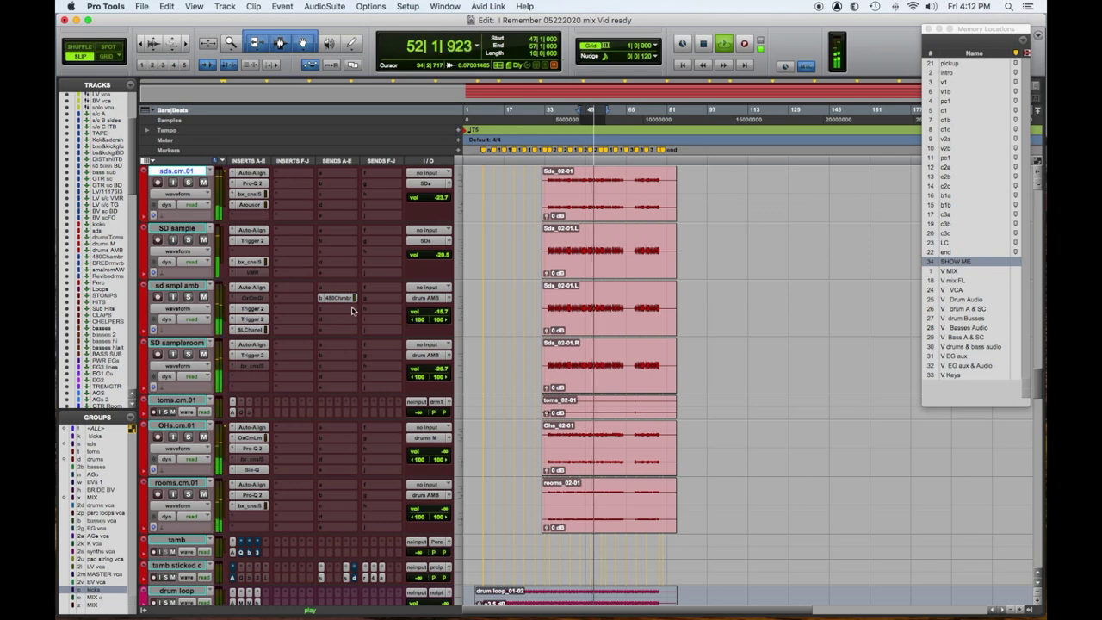
Step: Open the Pro-Q 2 equalizer on the OHs.cm.01 track and stop playback
{"action": "scroll", "coordinate": [348, 317], "scroll_direction": "down", "scroll_amount": 3}
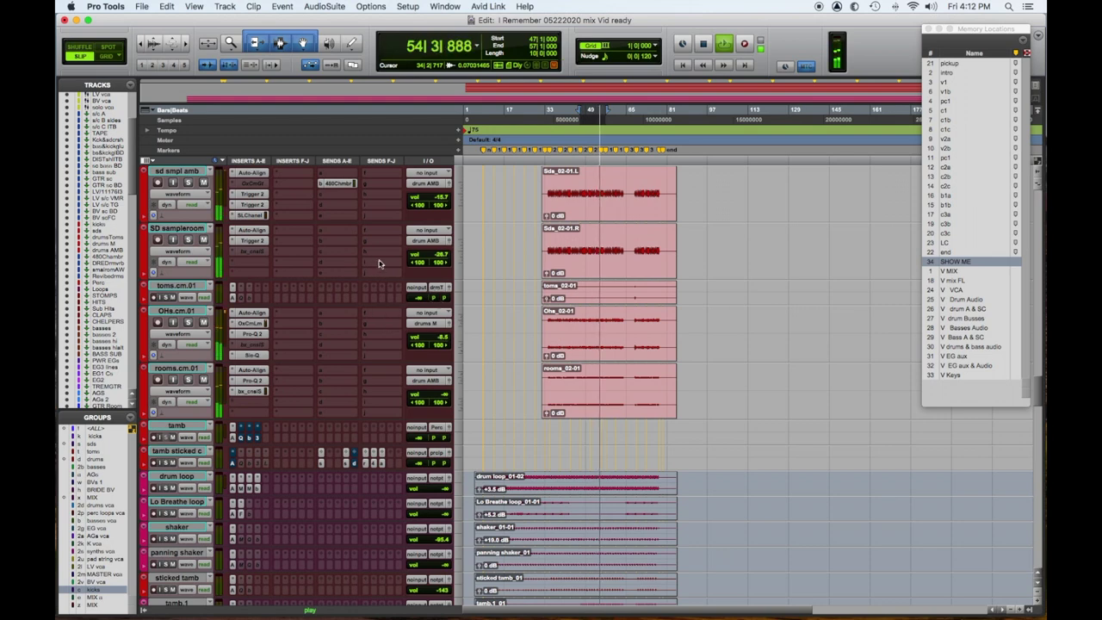
{"action": "left_click", "coordinate": [259, 335]}
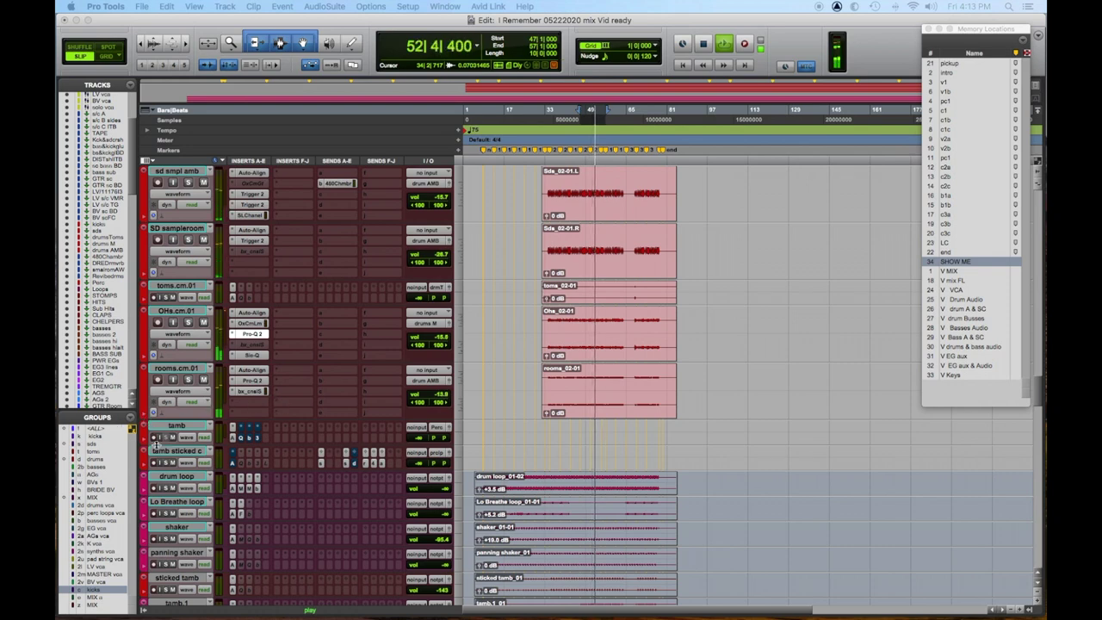
{"action": "key", "text": "space"}
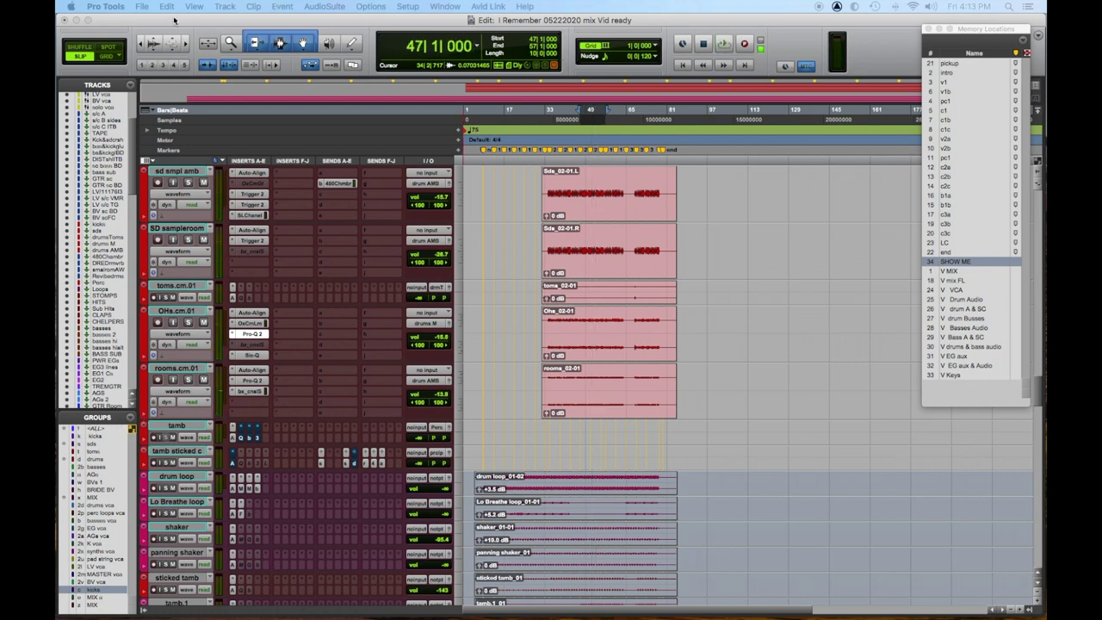
Step: Save the session under the new names "I Remember 05222020 mix Vid IMP" and "I Remember 05222020 mix Vid DRUMS"
{"action": "left_click", "coordinate": [143, 7]}
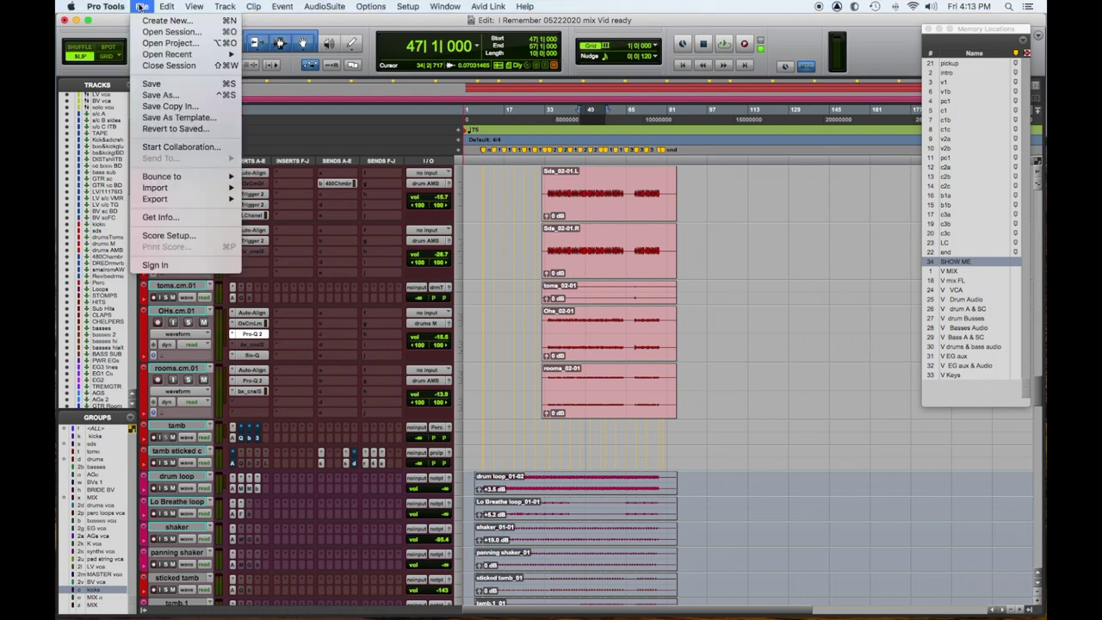
{"action": "left_click", "coordinate": [176, 97]}
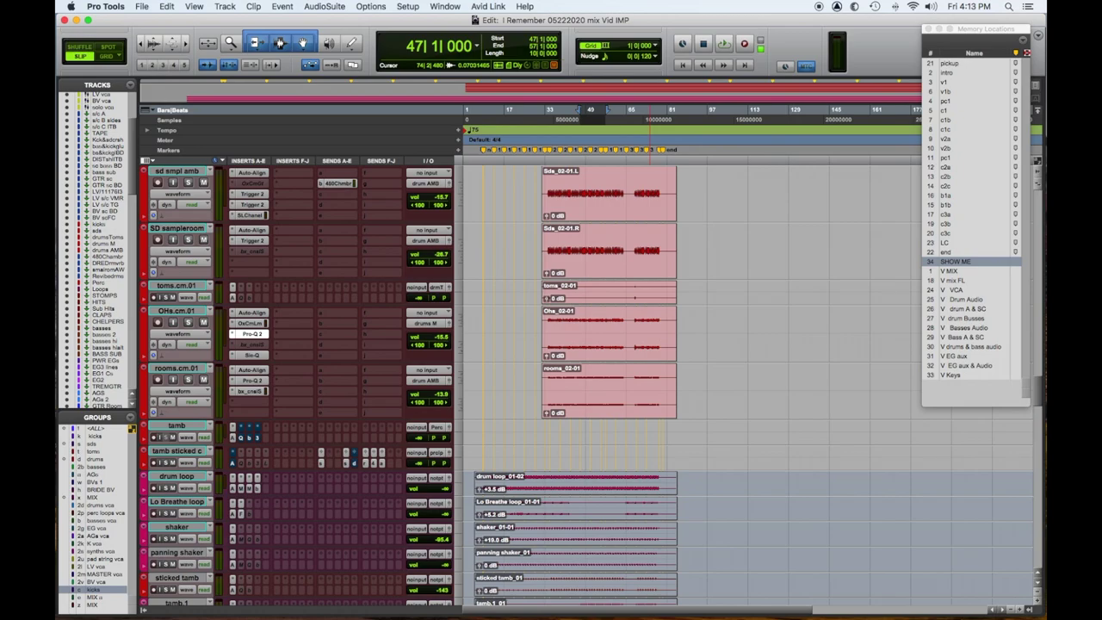
{"action": "key", "text": "super+shift+s"}
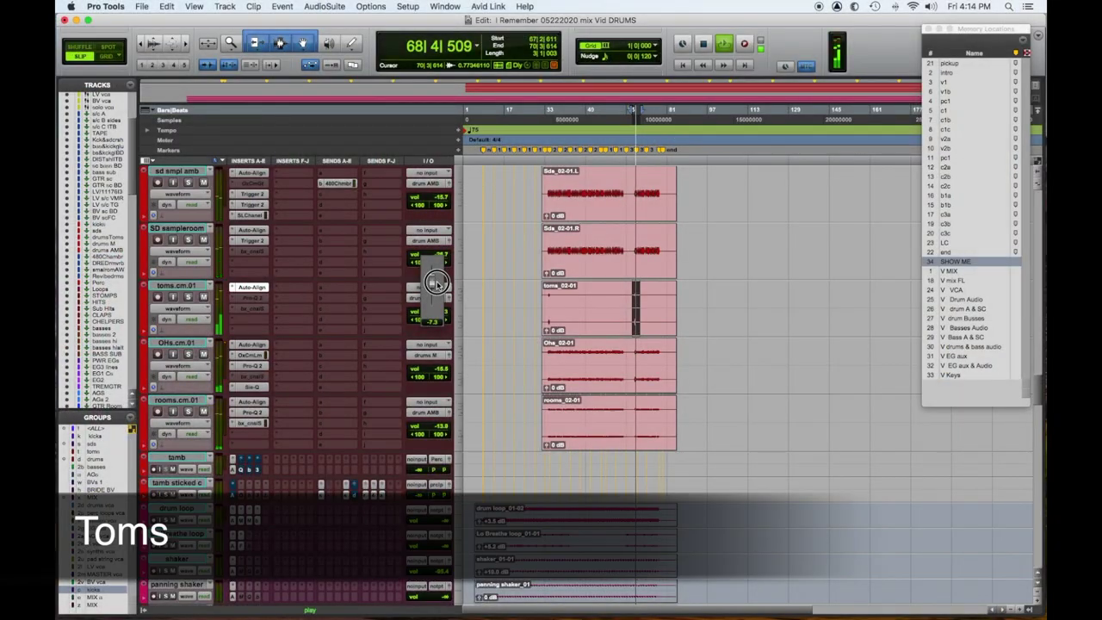
Step: Set the toms.cm.01 level to about -7.3 dB and enable the drums Toms send to drum verb at -3.3 dB
{"action": "left_click_drag", "start_coordinate": [436, 283], "coordinate": [437, 285]}
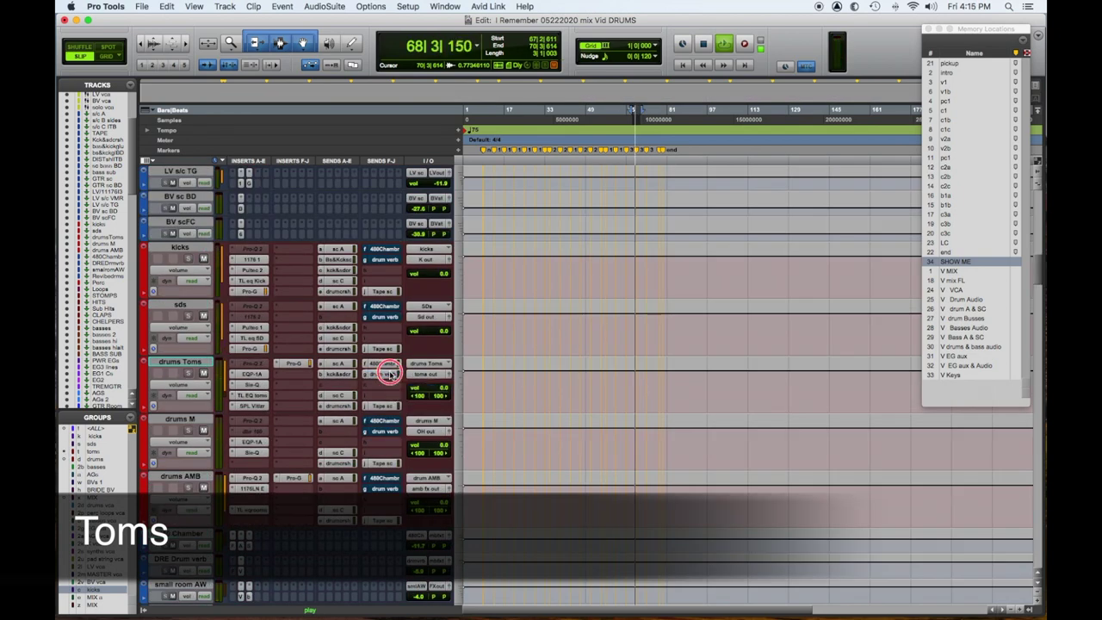
{"action": "left_click_drag", "start_coordinate": [386, 365], "coordinate": [385, 292]}
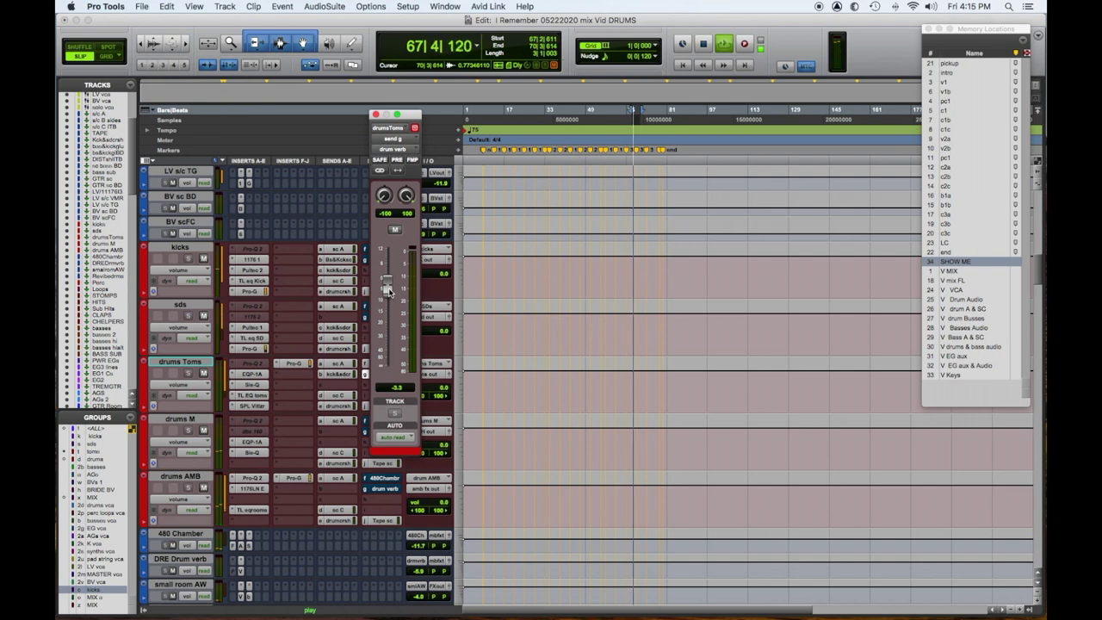
{"action": "left_click", "coordinate": [375, 115]}
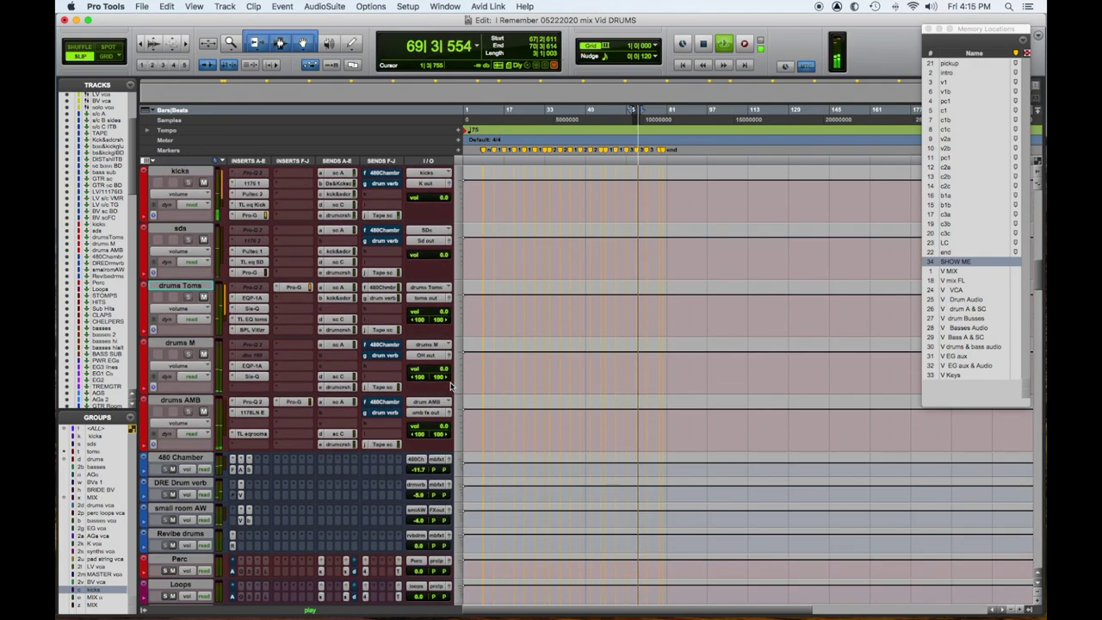
Step: Activate the kicks group and lower the kick tracks together during playback, bringing K smpl to -14.6 dB
{"action": "scroll", "coordinate": [450, 387], "scroll_direction": "down", "scroll_amount": 5}
{"action": "scroll", "coordinate": [449, 387], "scroll_direction": "down", "scroll_amount": 15}
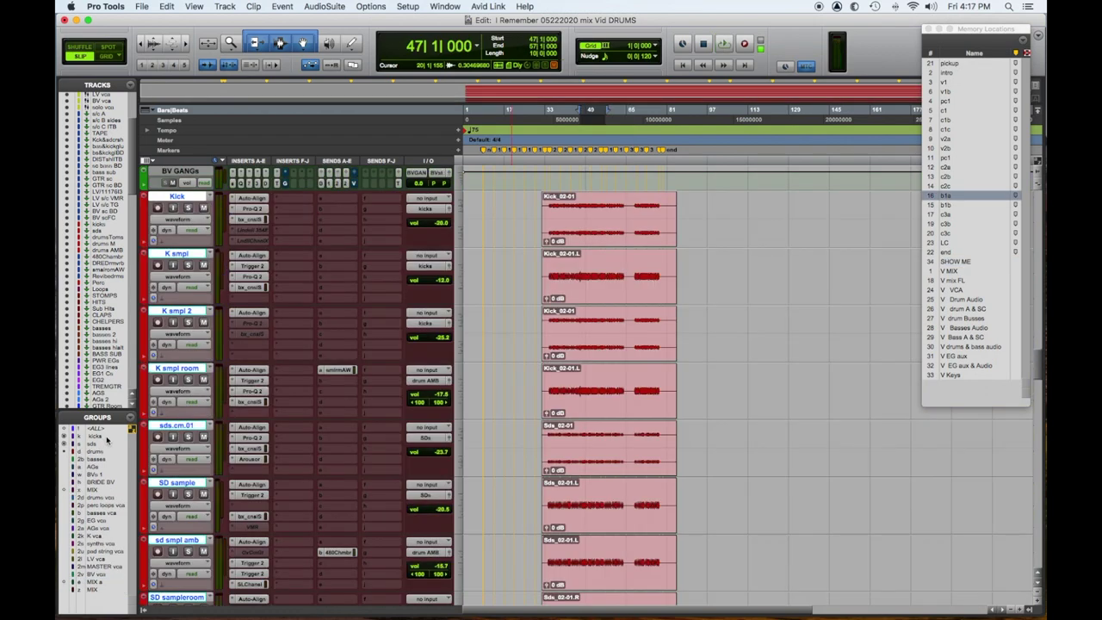
{"action": "left_click", "coordinate": [99, 436]}
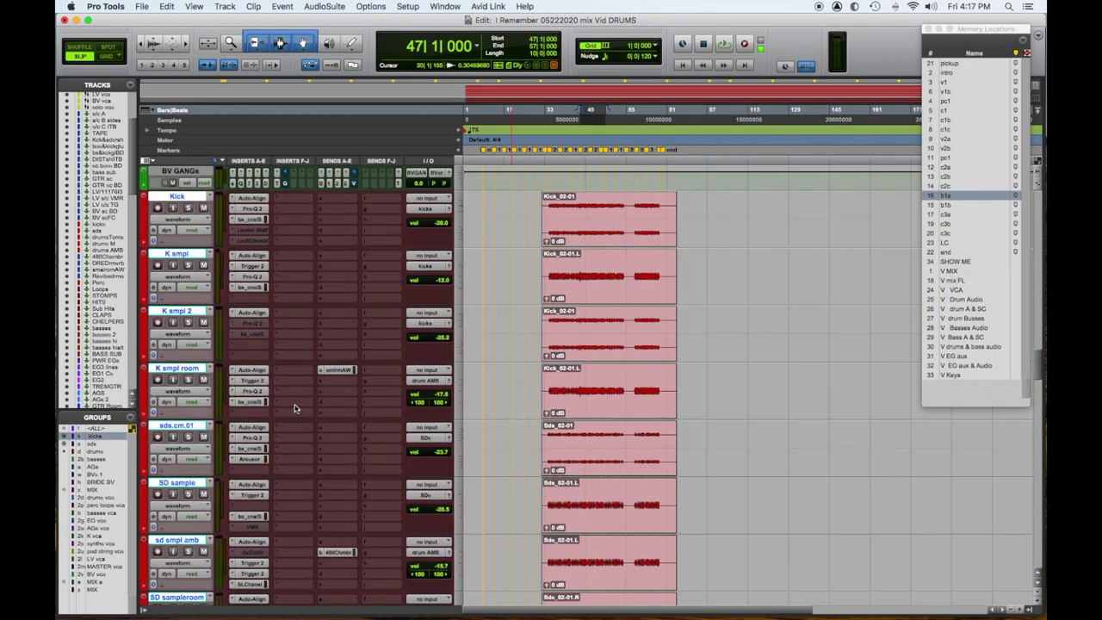
{"action": "left_click", "coordinate": [953, 167]}
{"action": "left_click", "coordinate": [955, 197]}
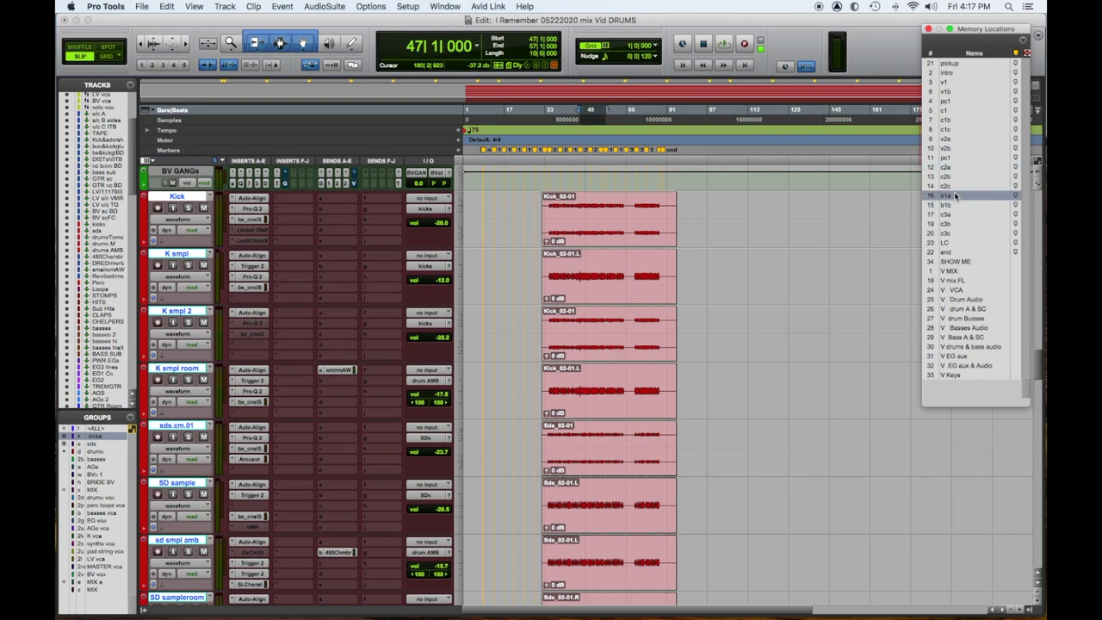
{"action": "key", "text": "space"}
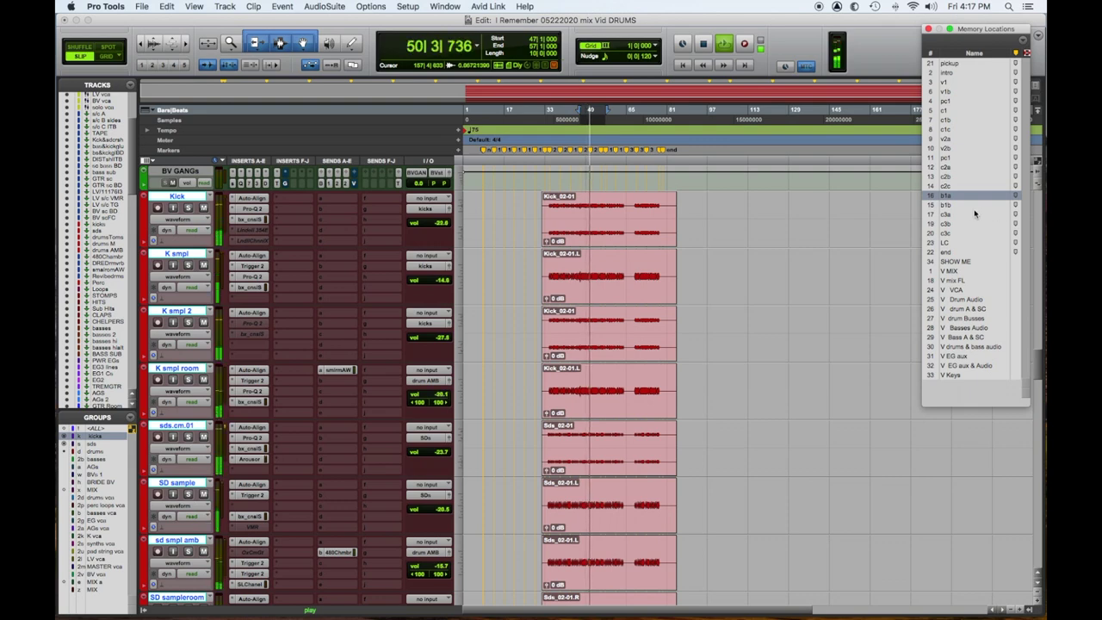
Step: Review the rebalanced drums against the spectrum display of MetricAB on mix aux, and stop playback
{"action": "scroll", "coordinate": [975, 213], "scroll_direction": "down", "scroll_amount": 15}
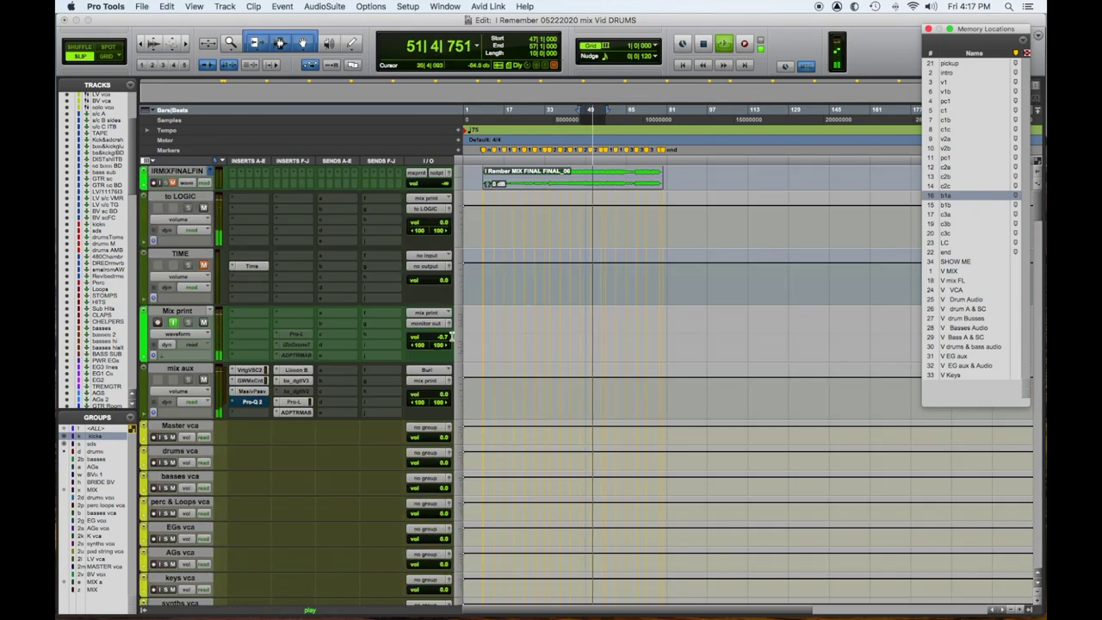
{"action": "left_click", "coordinate": [296, 413]}
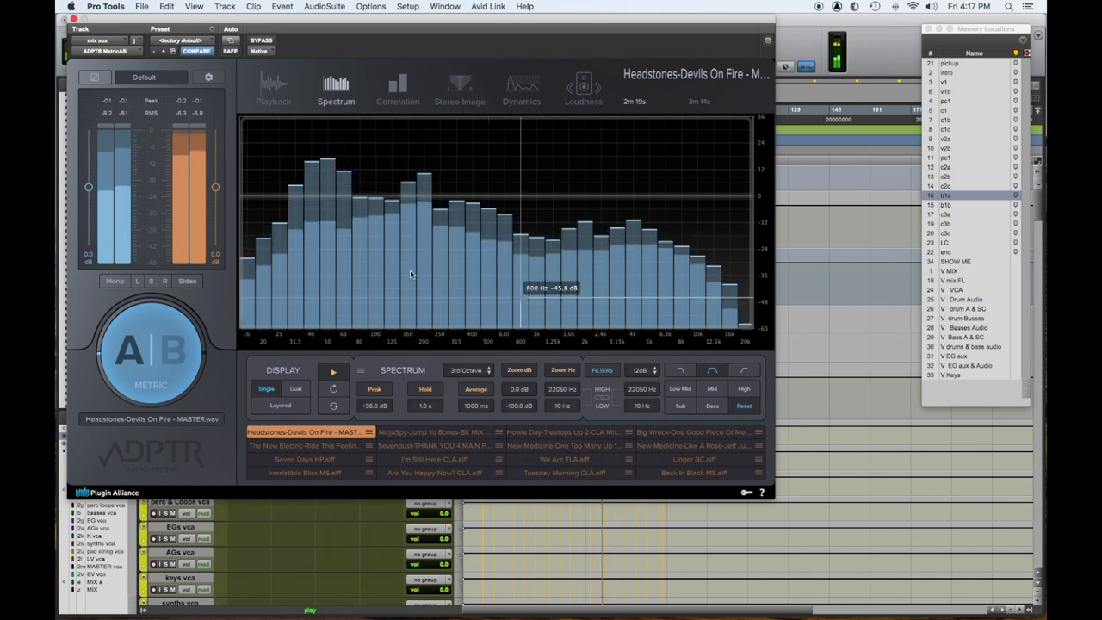
{"action": "double_click", "coordinate": [157, 17]}
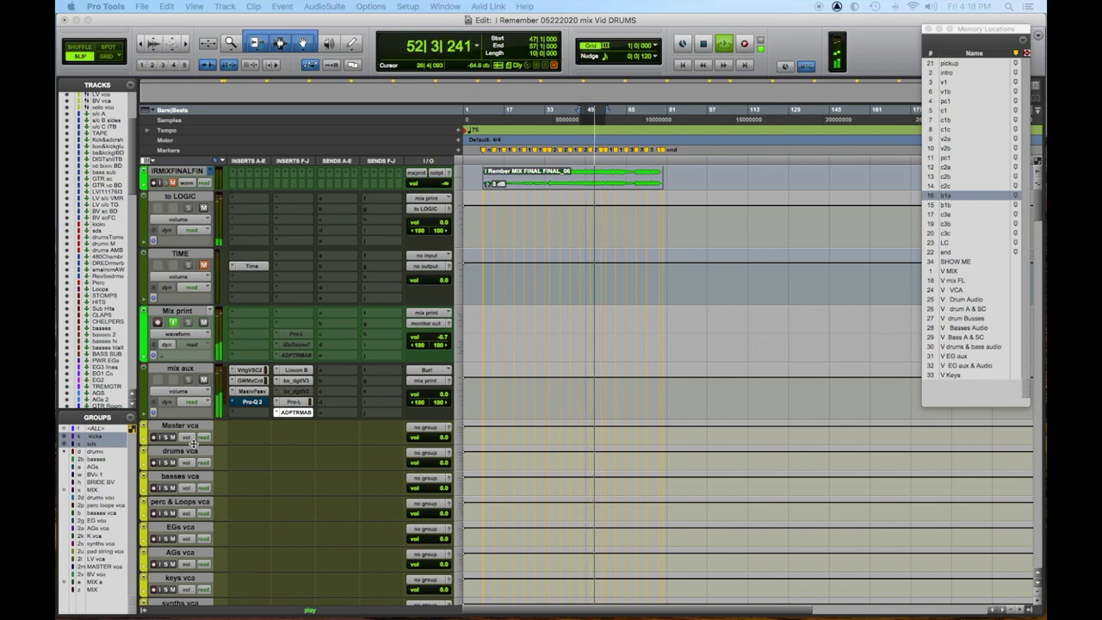
{"action": "key", "text": "space"}
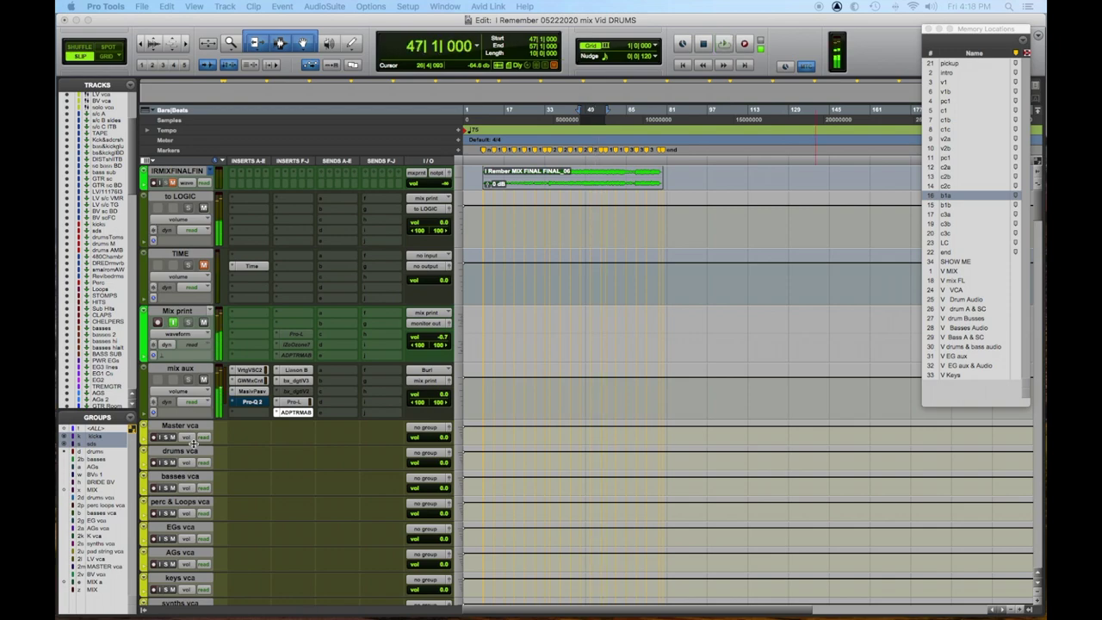